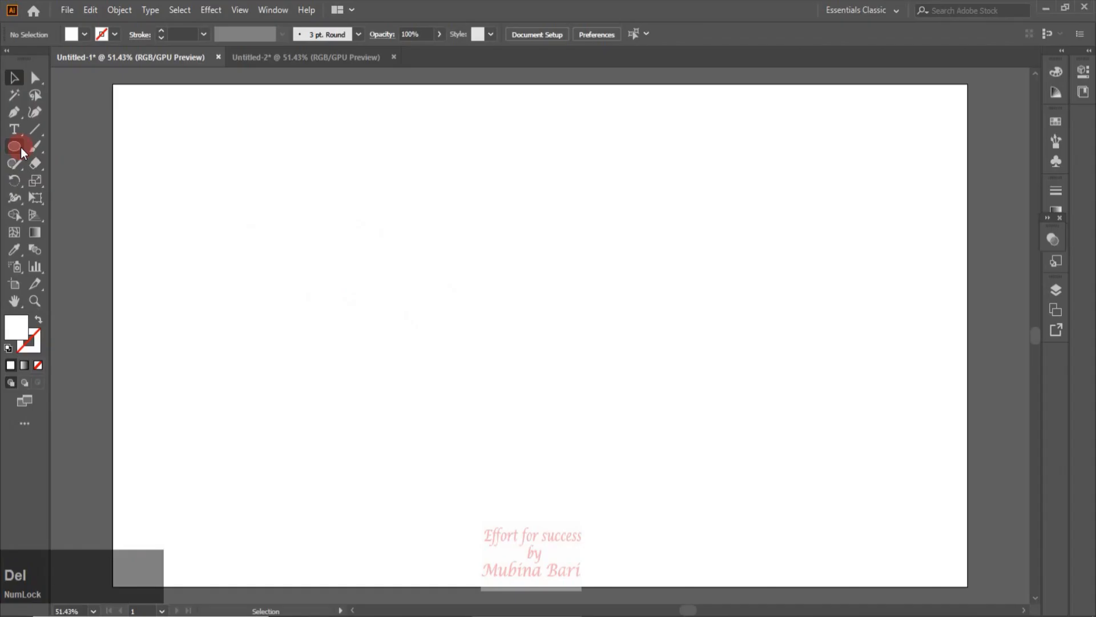
Draw an ellipse about 189 by 168 px on the left side of the artboard with no fill and a 3 pt black stroke
click(14, 146)
drag(263, 262, 343, 335)
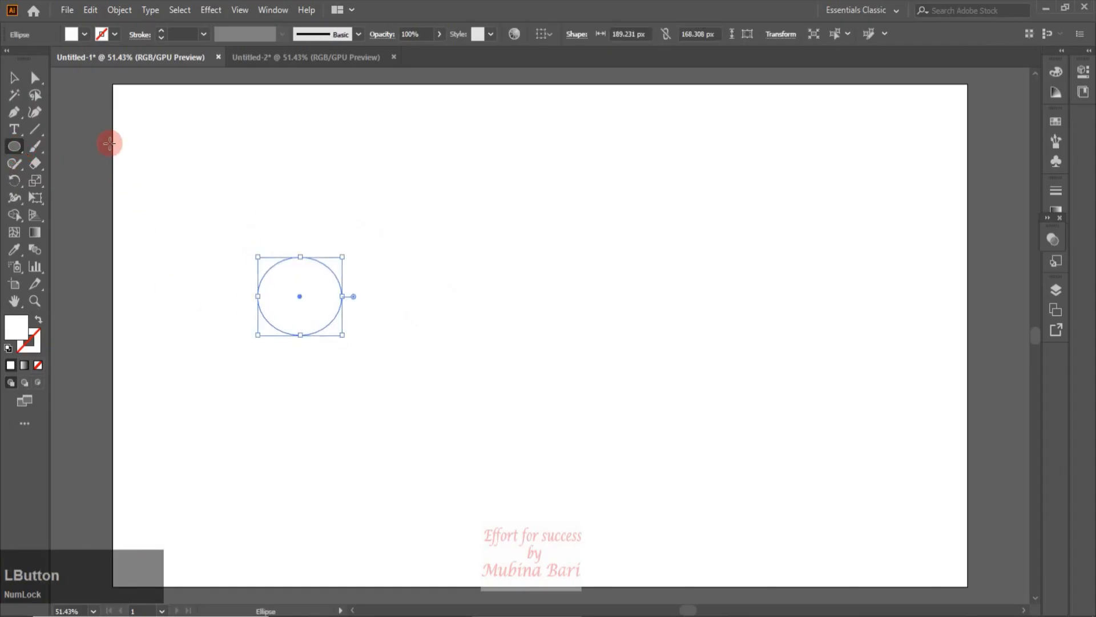
click(8, 348)
click(84, 34)
click(9, 59)
click(203, 31)
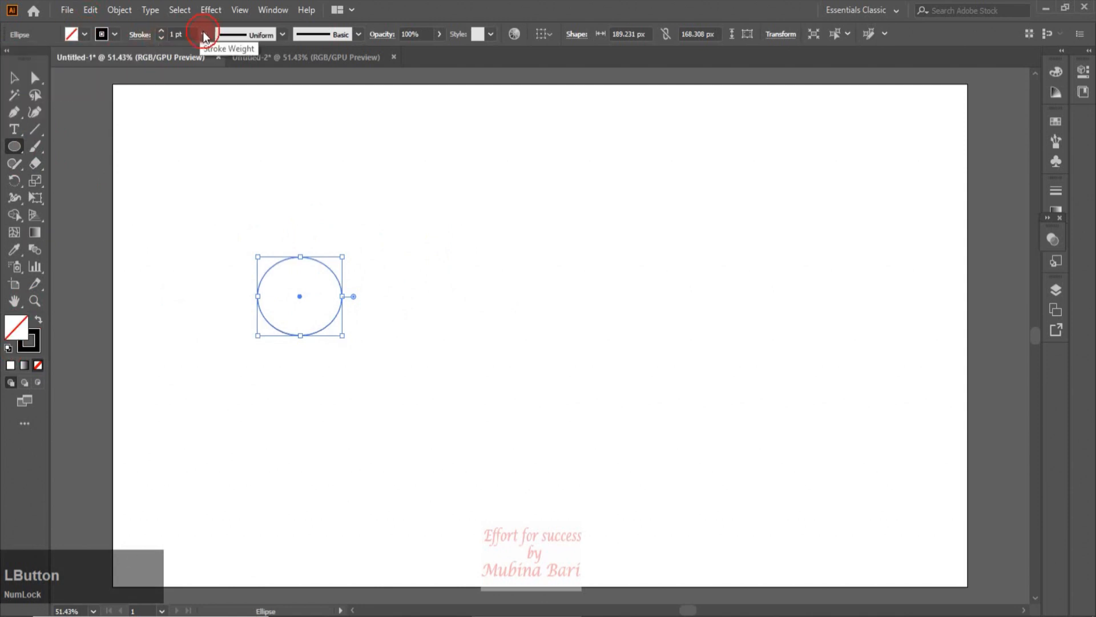
click(203, 34)
click(221, 128)
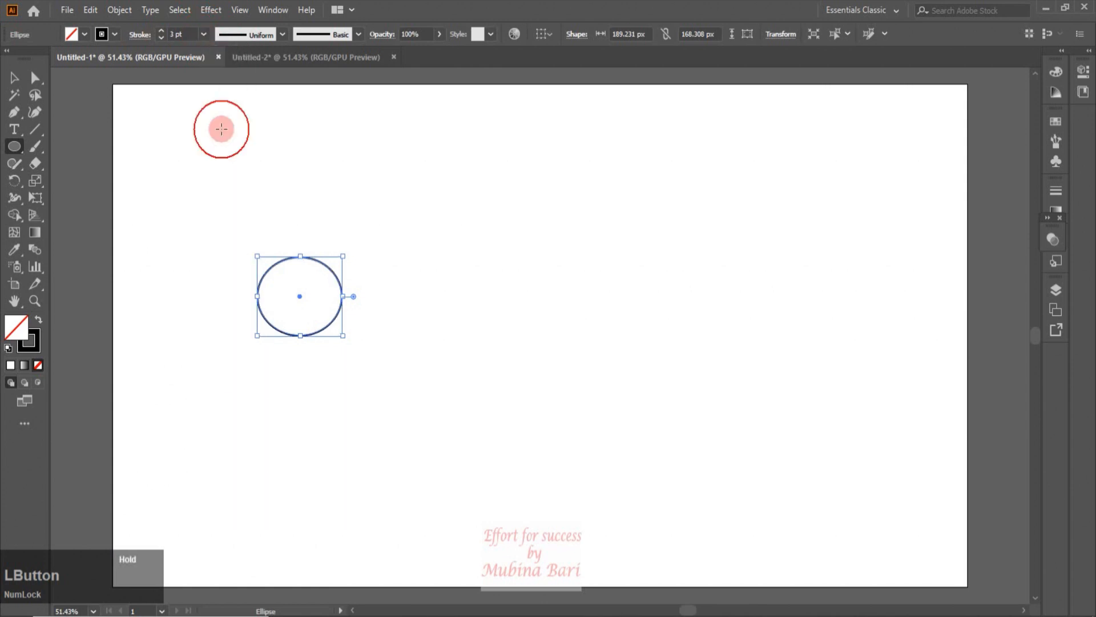
Duplicate the ellipse to its right so that the two slightly overlap in a horizontal row
click(14, 81)
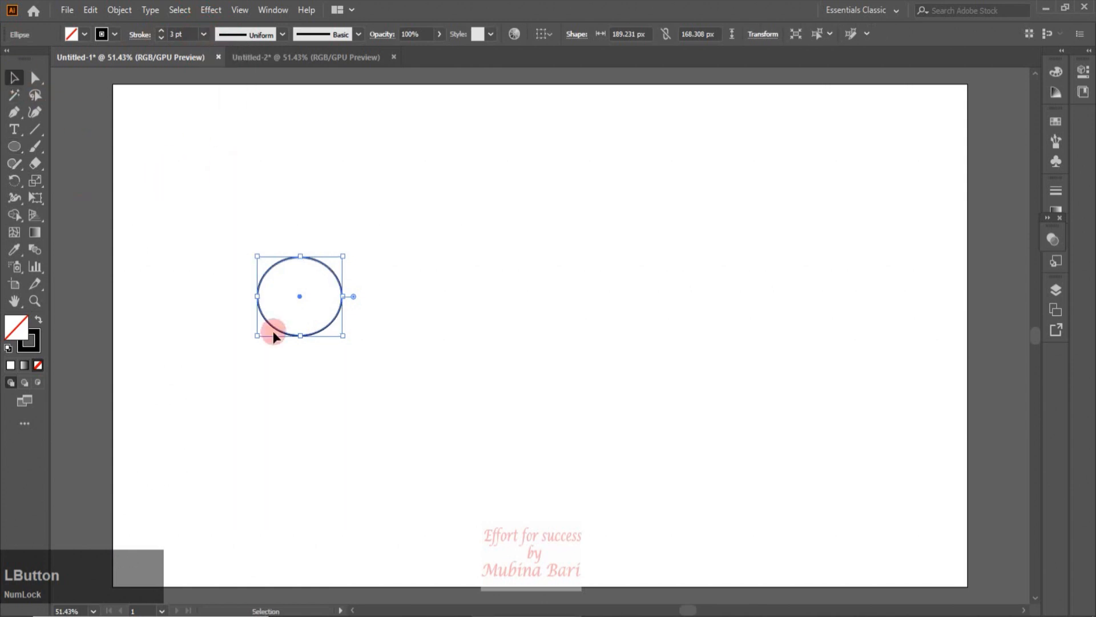
drag(326, 328, 403, 345)
key(alt)
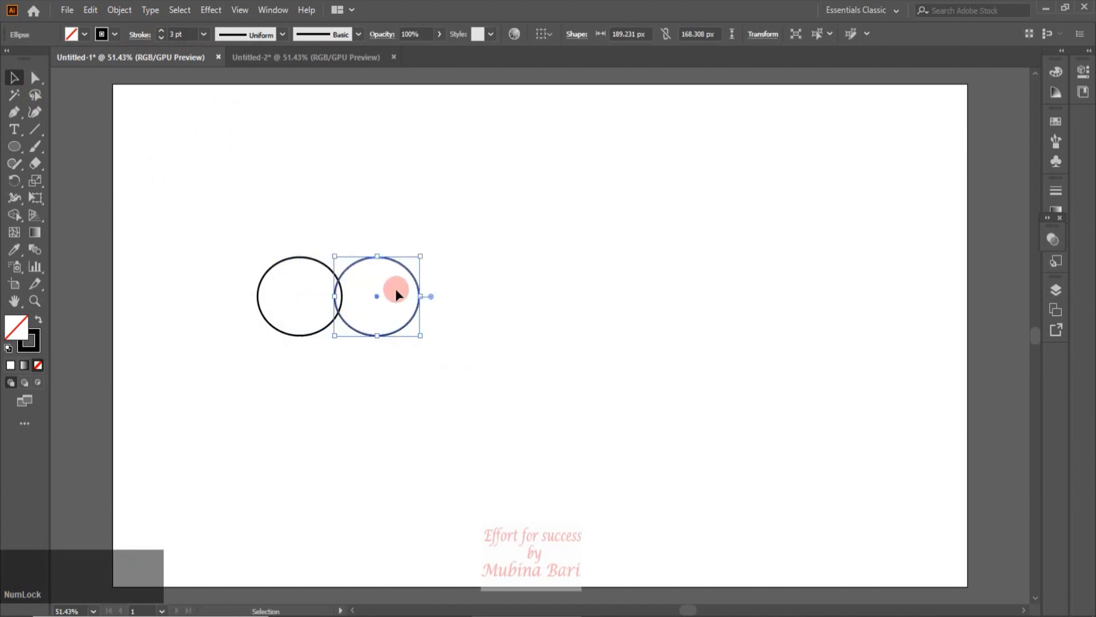
Duplicate the pair of ellipses straight down with a slight overlap, forming a two-by-two cluster
drag(241, 245, 494, 380)
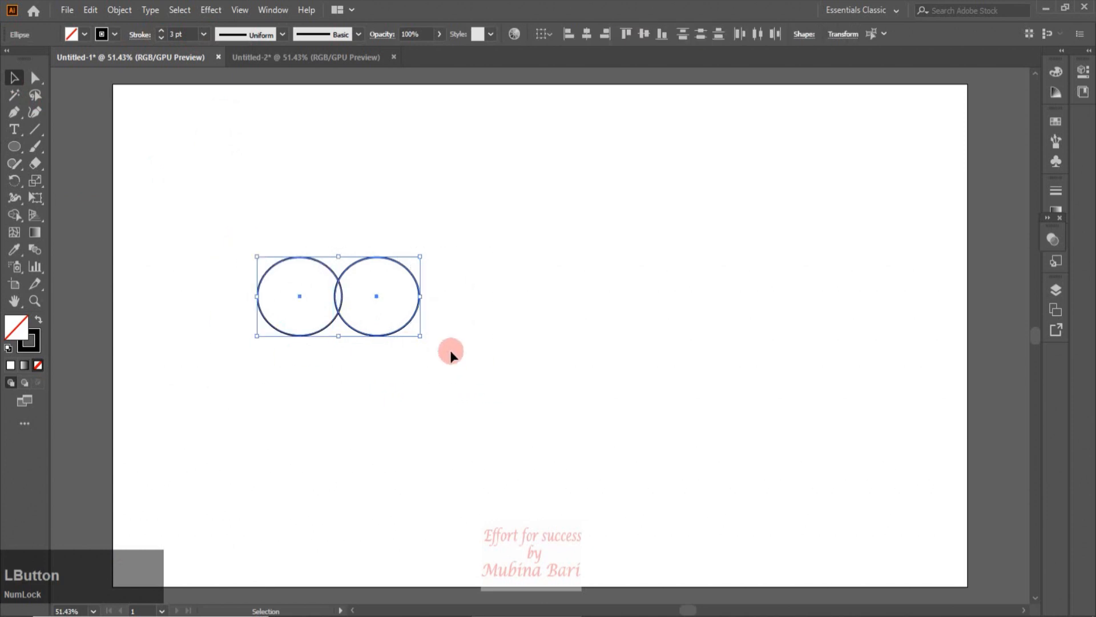
drag(400, 331, 400, 405)
key(alt)
key(shift)
click(467, 321)
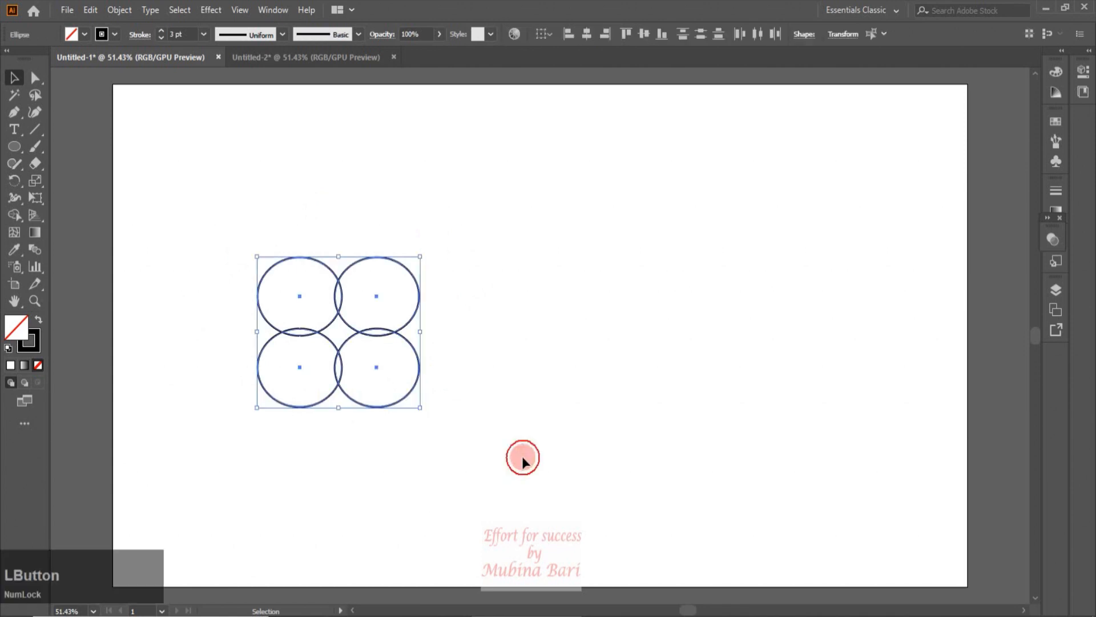
click(521, 455)
Copy the four-ellipse cluster to the right and repeat the copy once at the same spacing to get three clusters
drag(222, 221, 445, 438)
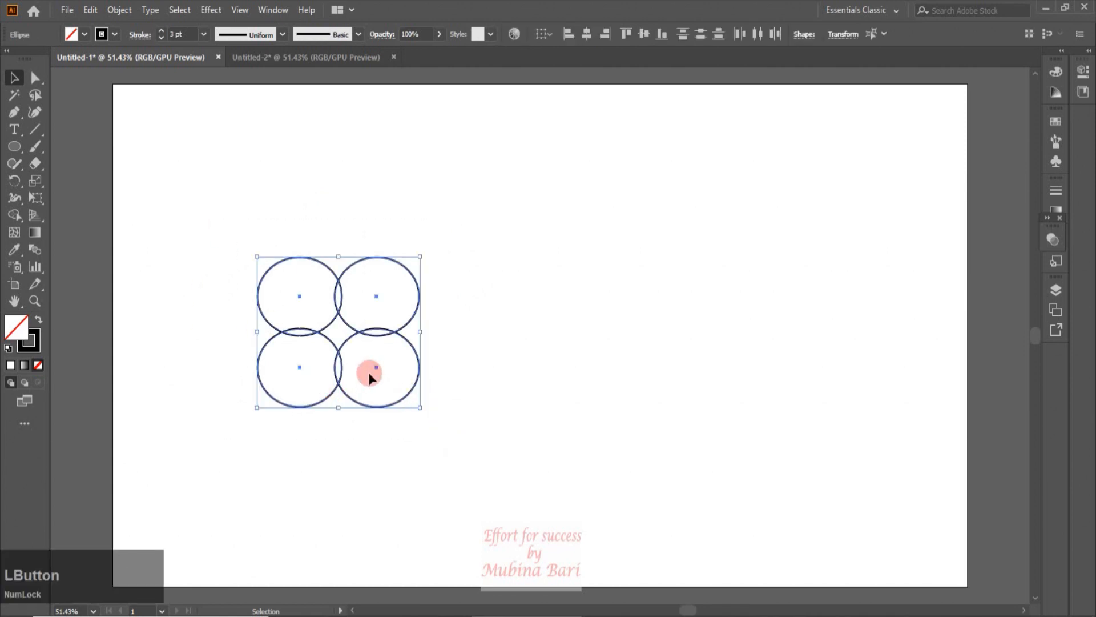
drag(369, 336, 575, 342)
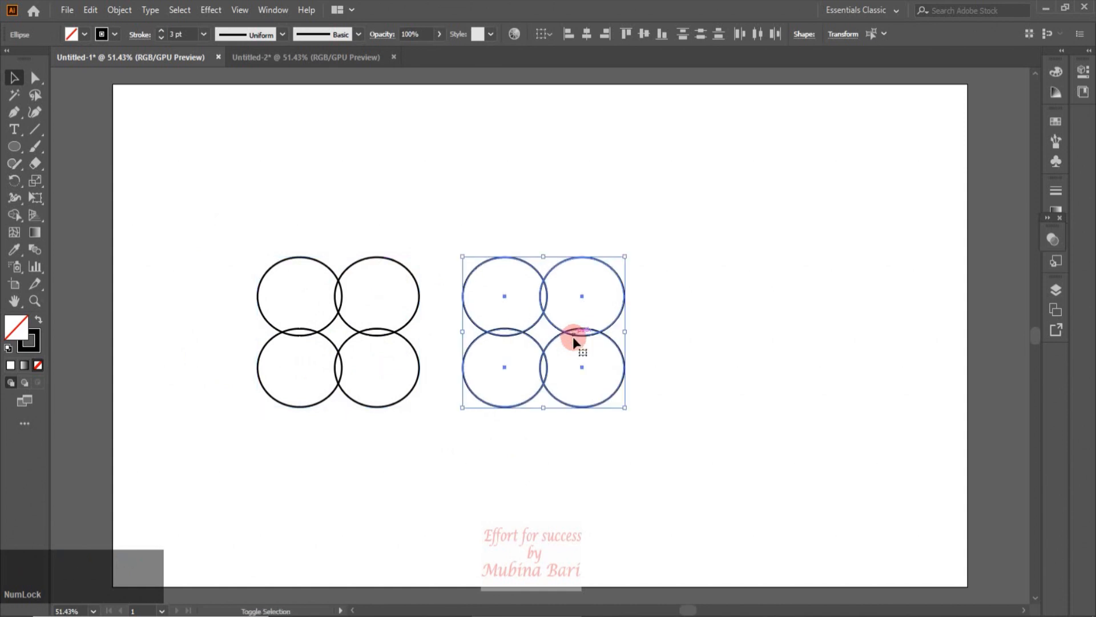
key(ctrl)
key(ctrl+d)
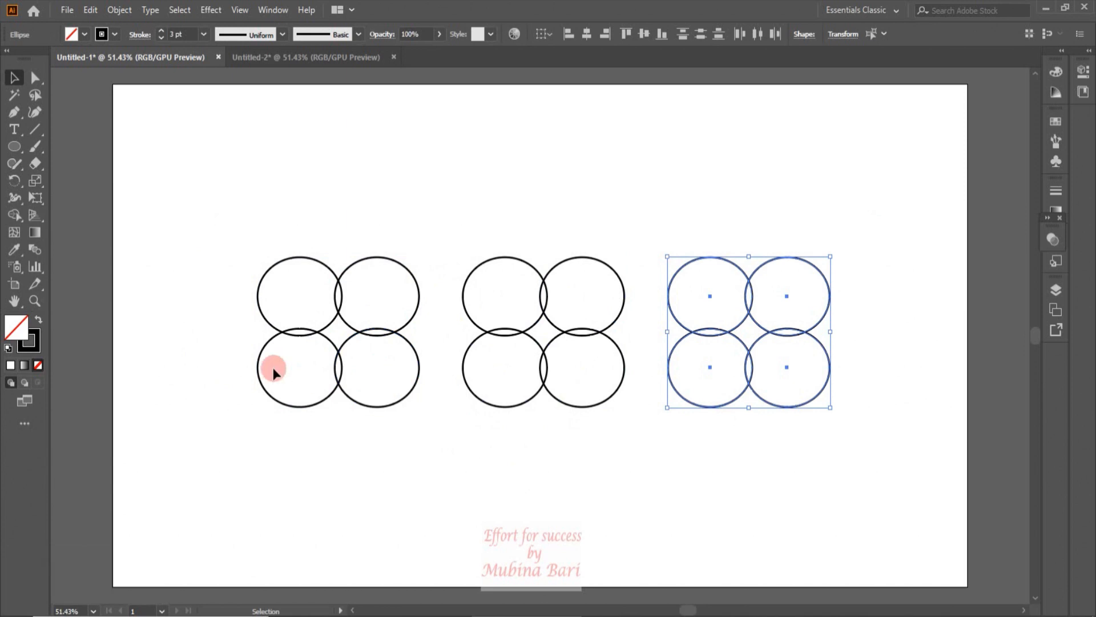
Select the four ellipses of the left cluster and activate the Shape Builder tool
drag(229, 229, 387, 416)
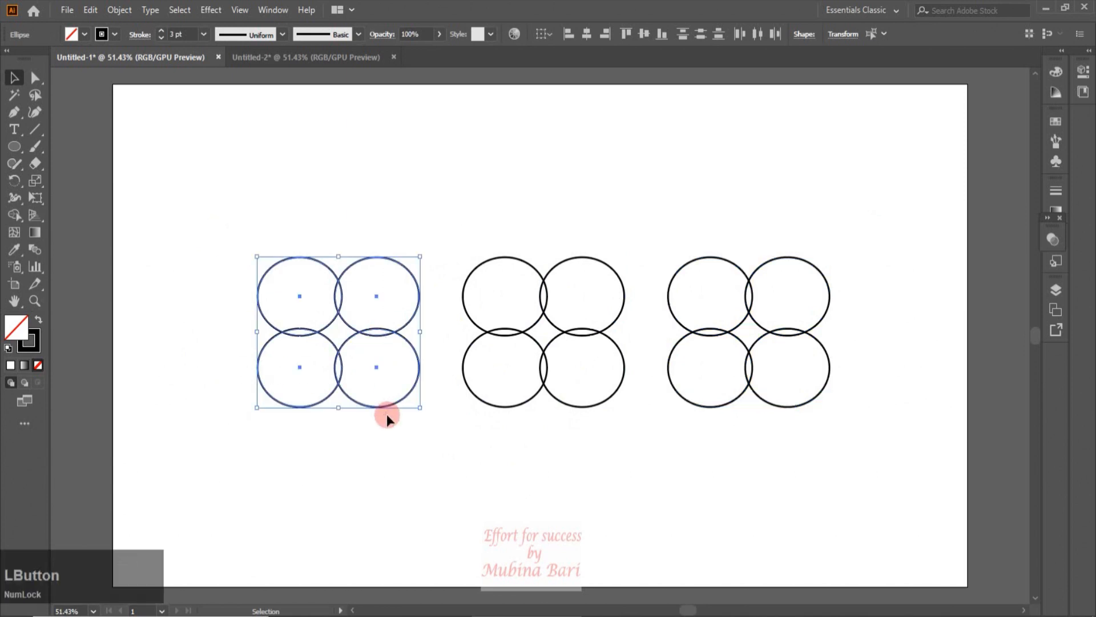
click(29, 203)
drag(16, 217, 60, 215)
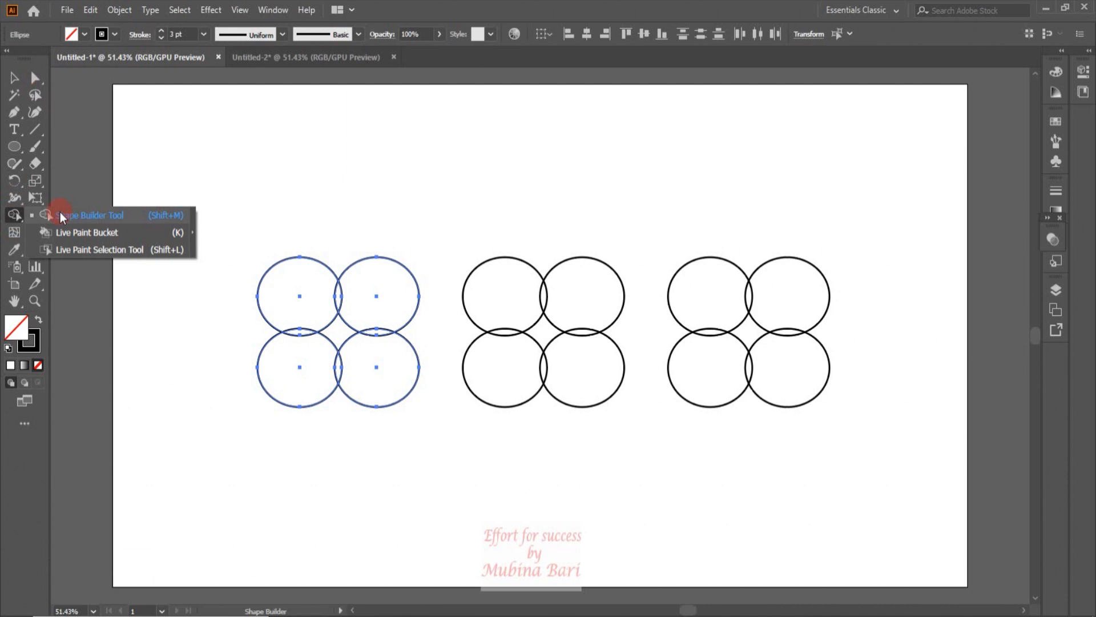
click(60, 215)
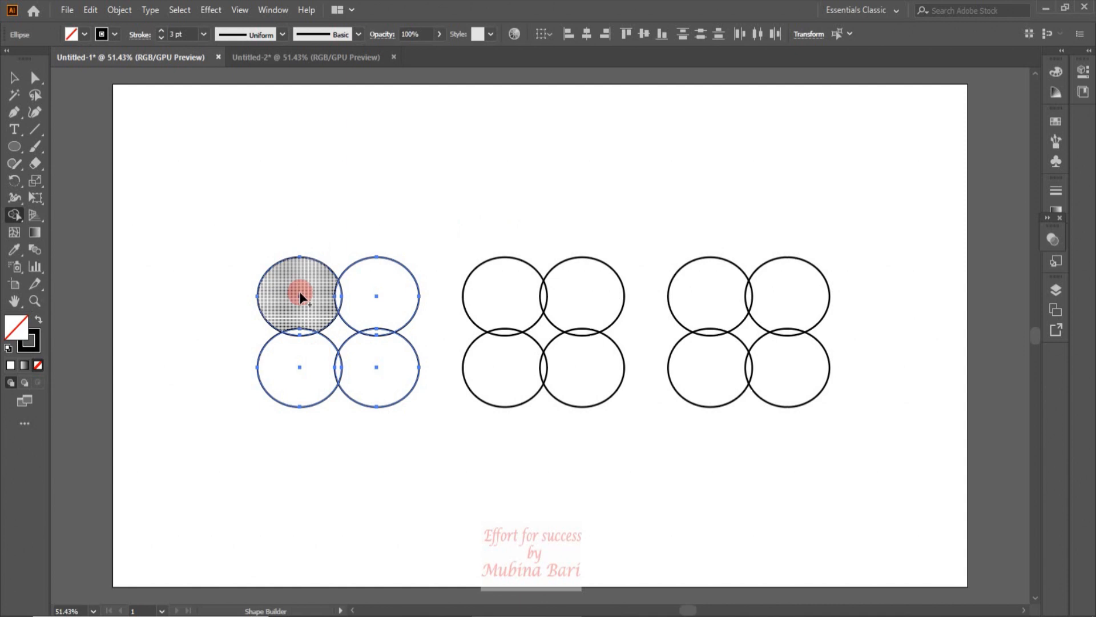
Try merging the left cluster's ellipses and central gap into one solid shape with Shape Builder, and undo the merges
mouse_move(299, 291)
mouse_down()
mouse_move(362, 293)
mouse_move(381, 306)
mouse_move(394, 326)
mouse_move(387, 358)
mouse_move(367, 373)
mouse_move(321, 376)
mouse_move(292, 313)
mouse_move(304, 295)
mouse_up()
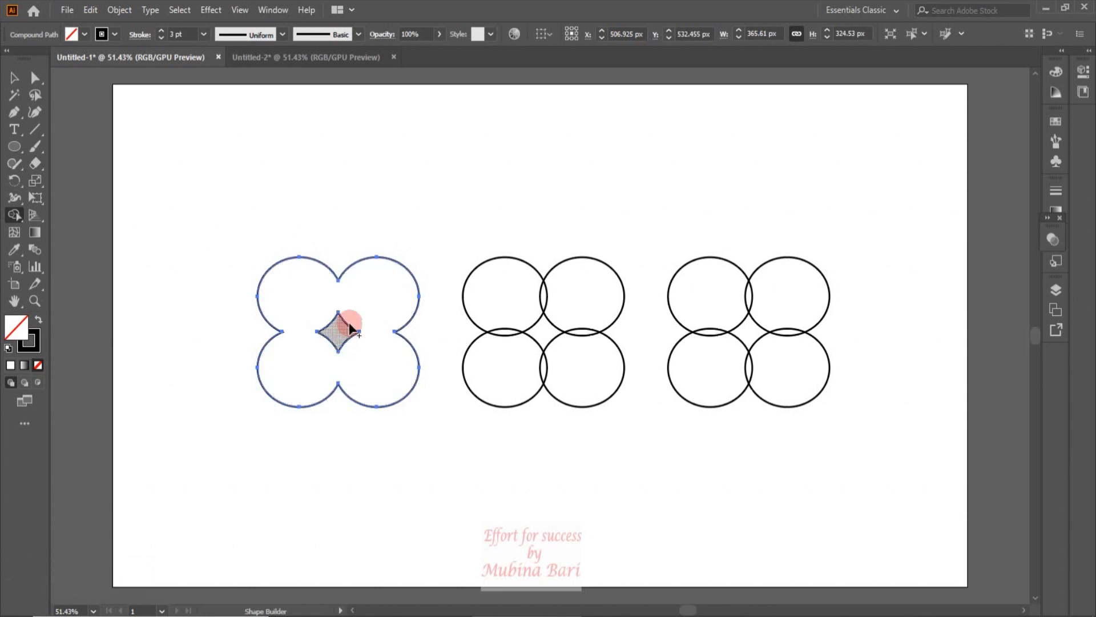
drag(360, 306, 342, 328)
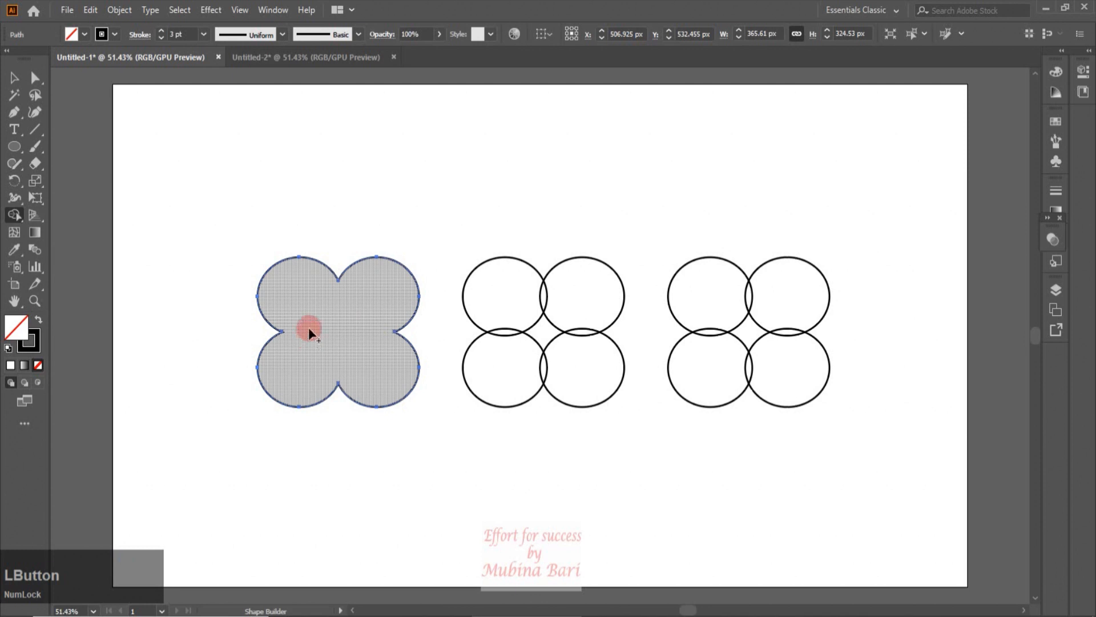
key(ctrl+z)
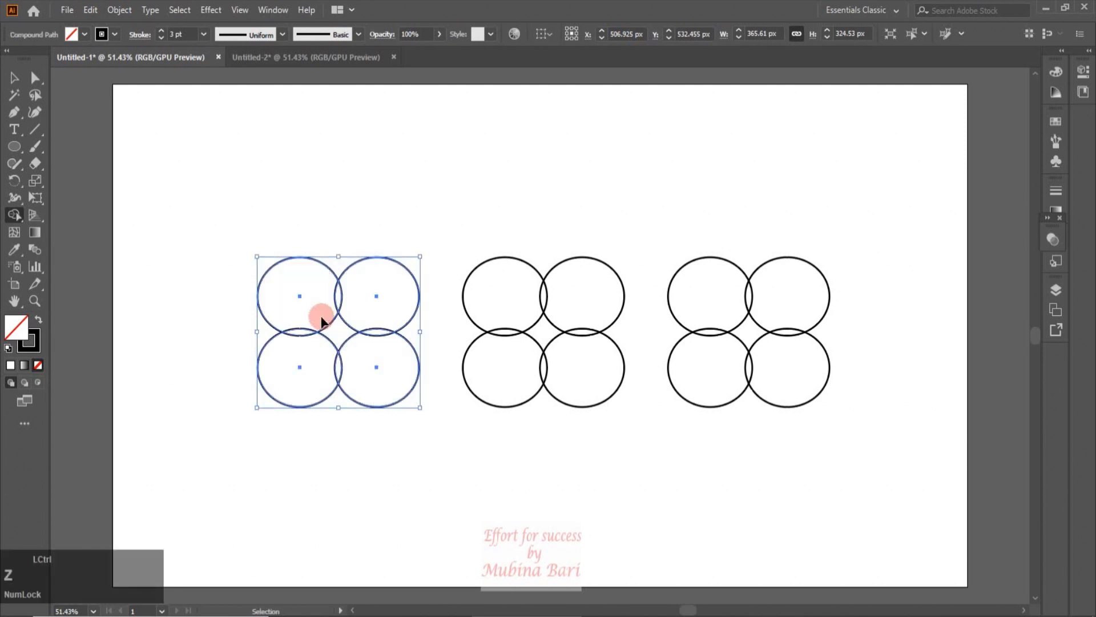
key(ctrl+z)
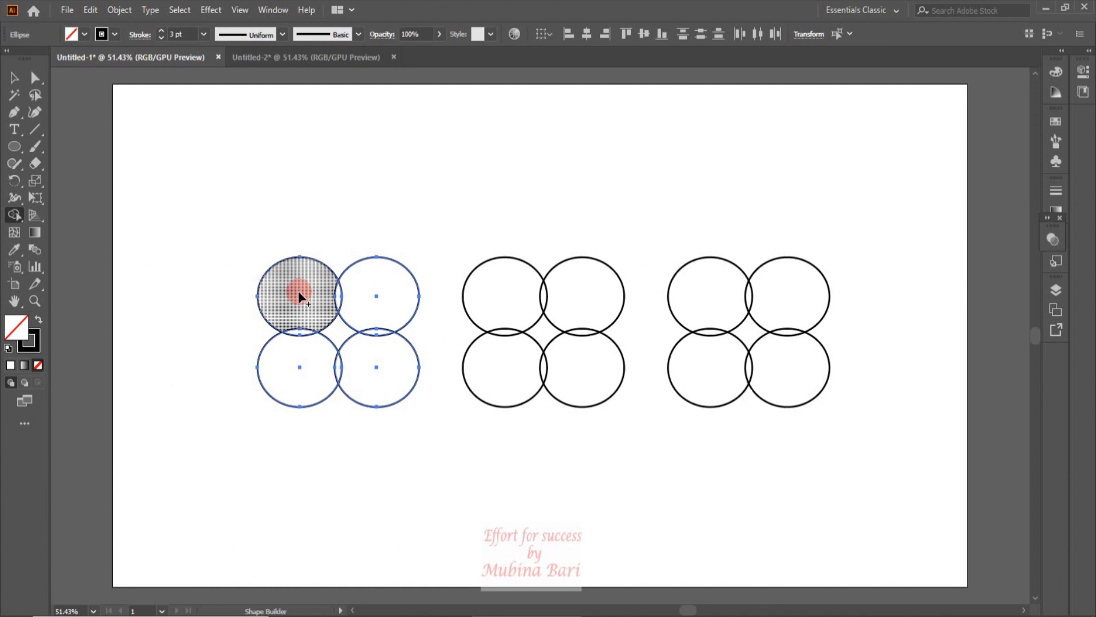
Merge the left cluster's four ellipses into one outline with Shape Builder, leaving the star-shaped central gap unmerged
drag(299, 290, 354, 303)
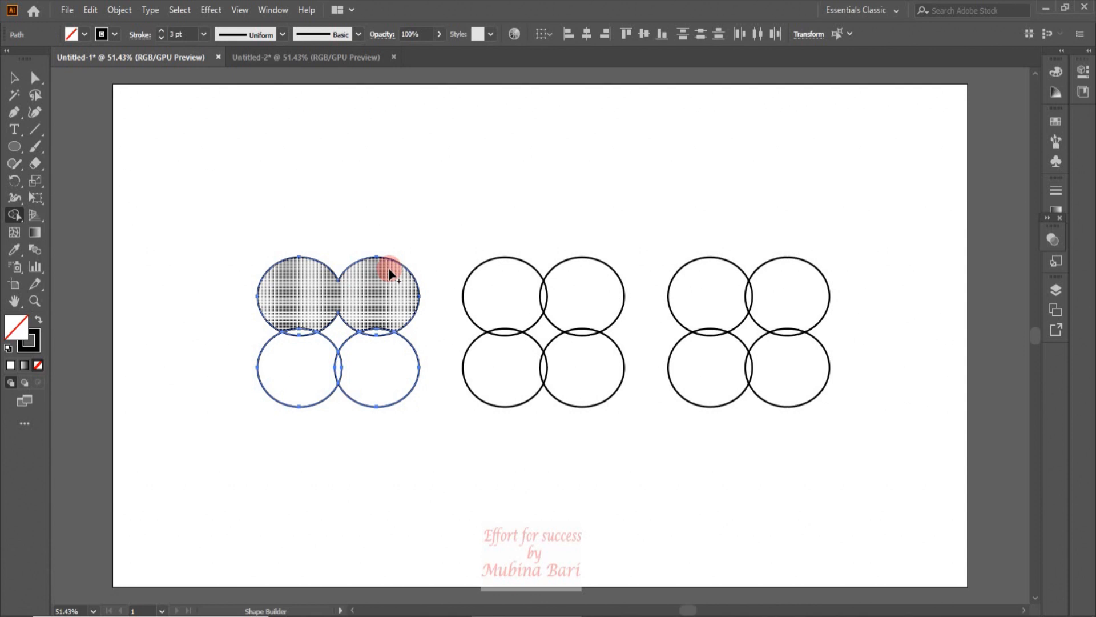
mouse_move(388, 269)
mouse_down()
mouse_move(378, 361)
mouse_move(372, 323)
mouse_move(353, 376)
mouse_move(294, 374)
mouse_up()
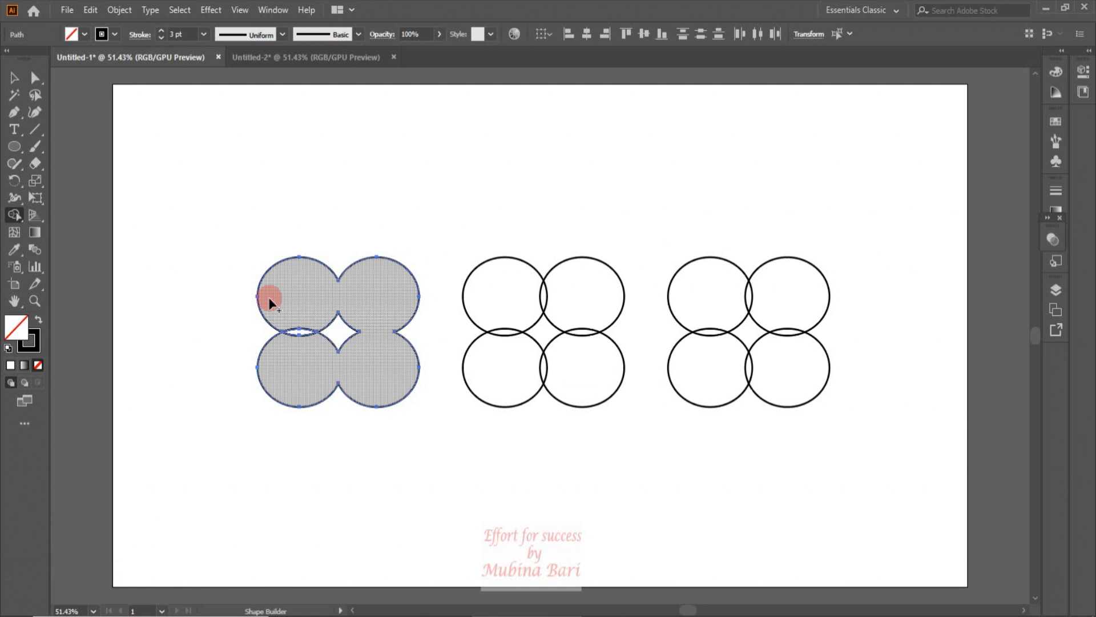
drag(315, 340, 280, 330)
Remove the main region of the upper-left ellipse from the middle cluster using Shape Builder's erase mode
click(14, 78)
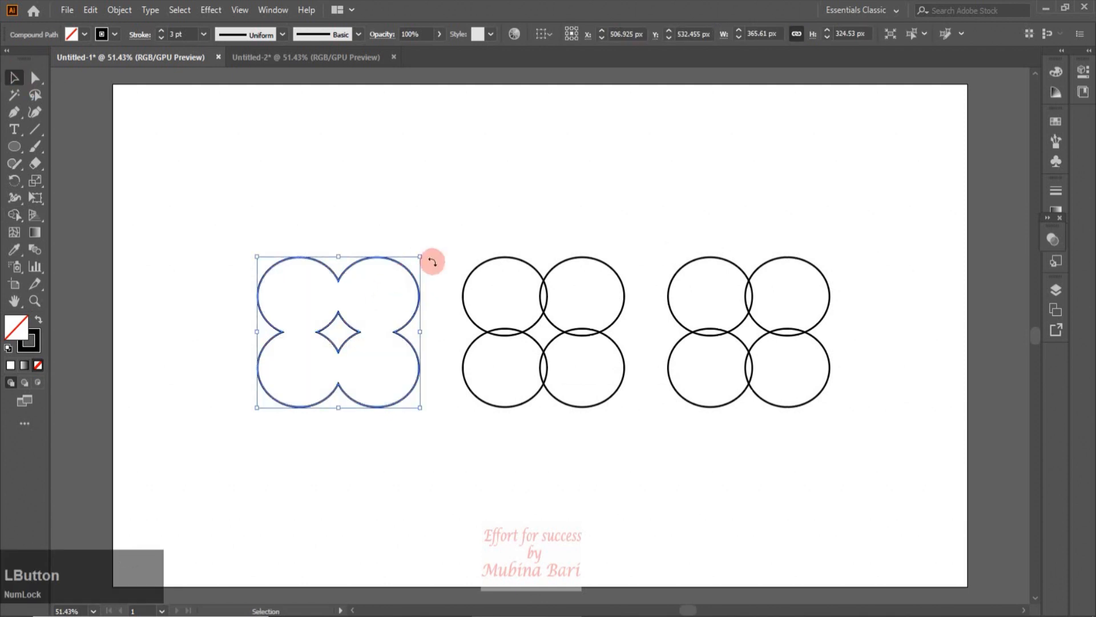
drag(460, 251, 634, 423)
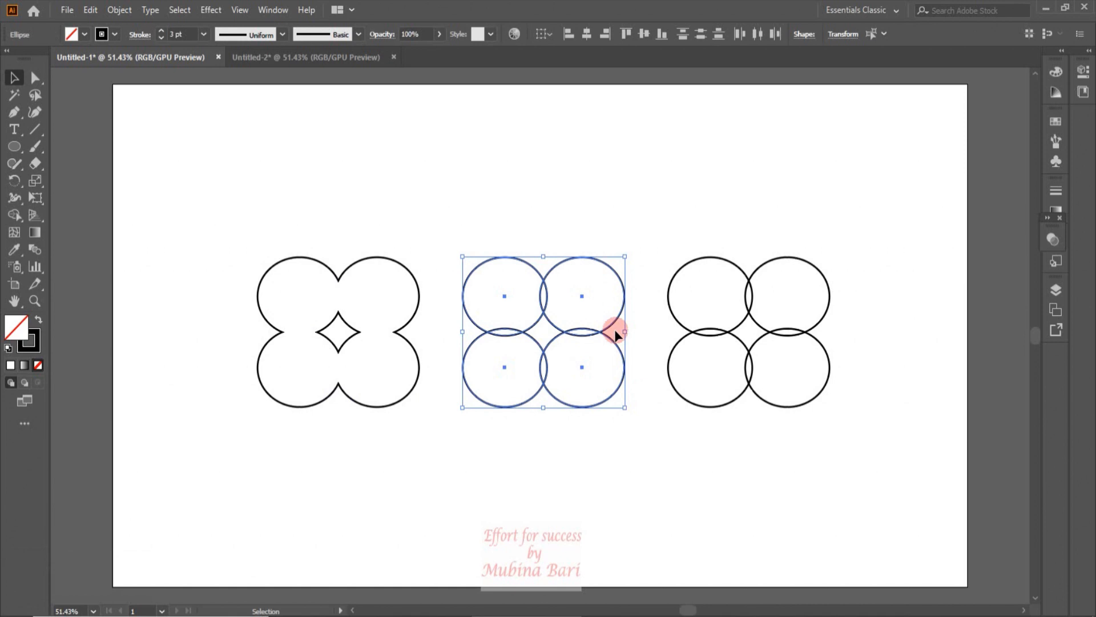
click(15, 216)
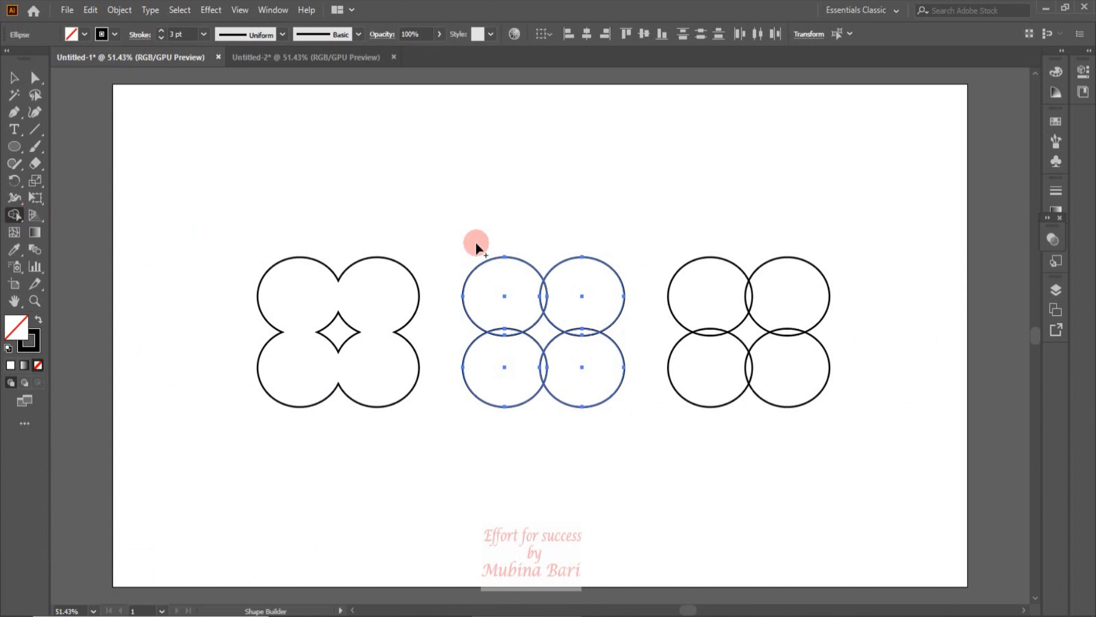
key(alt)
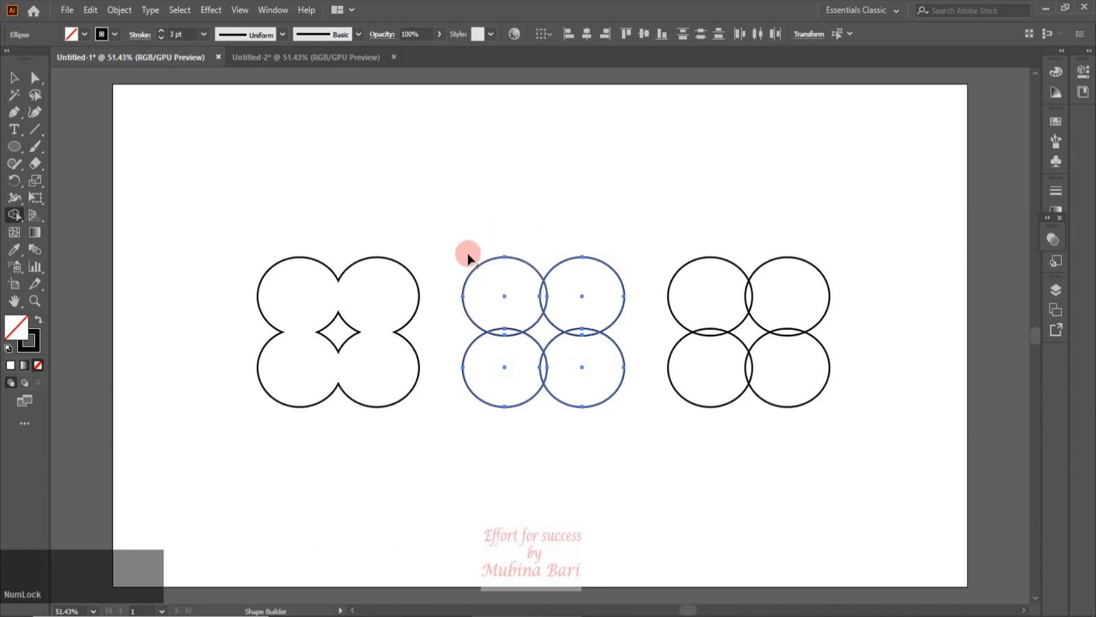
drag(466, 252, 502, 300)
key(alt)
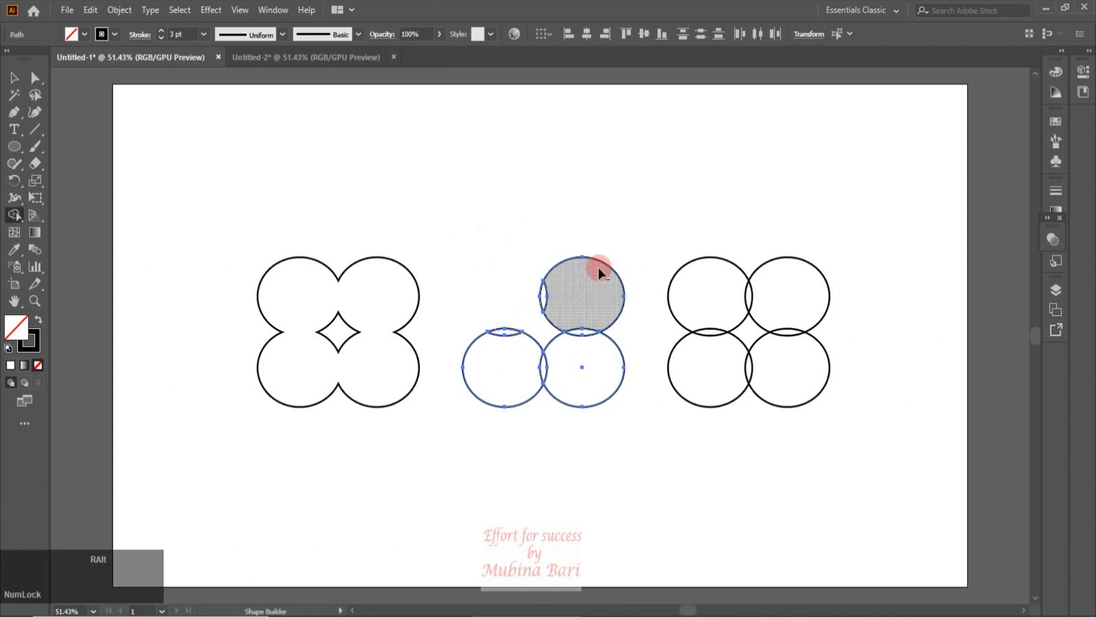
Erase the upper-right ellipse's main region and the overlap sliver on top of the lower-right ellipse in the middle cluster
key(alt)
drag(632, 249, 594, 295)
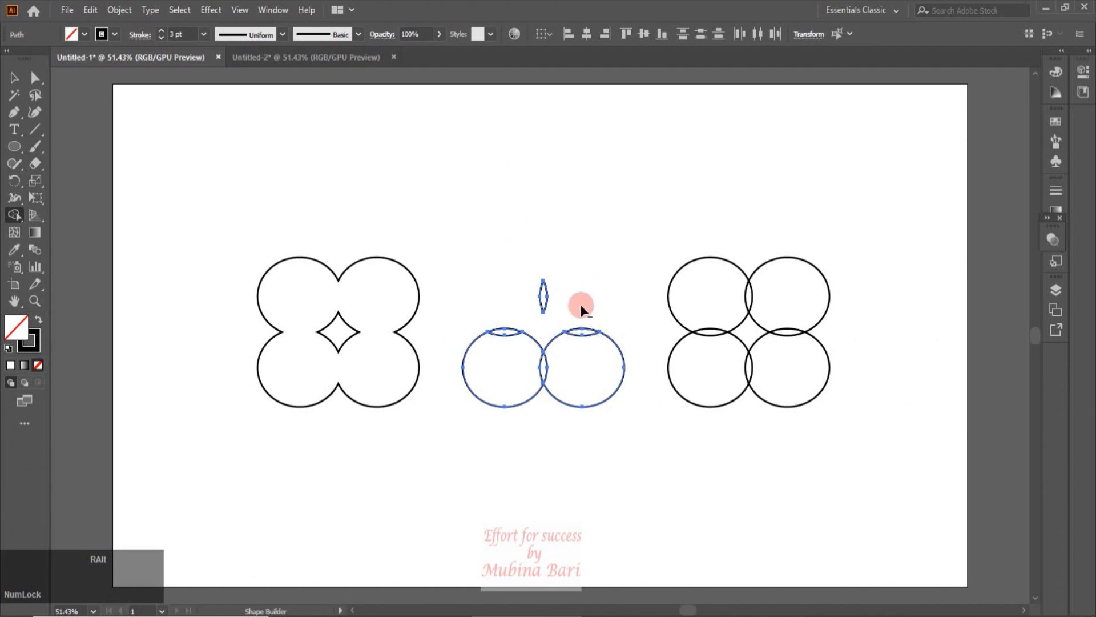
drag(582, 311, 584, 331)
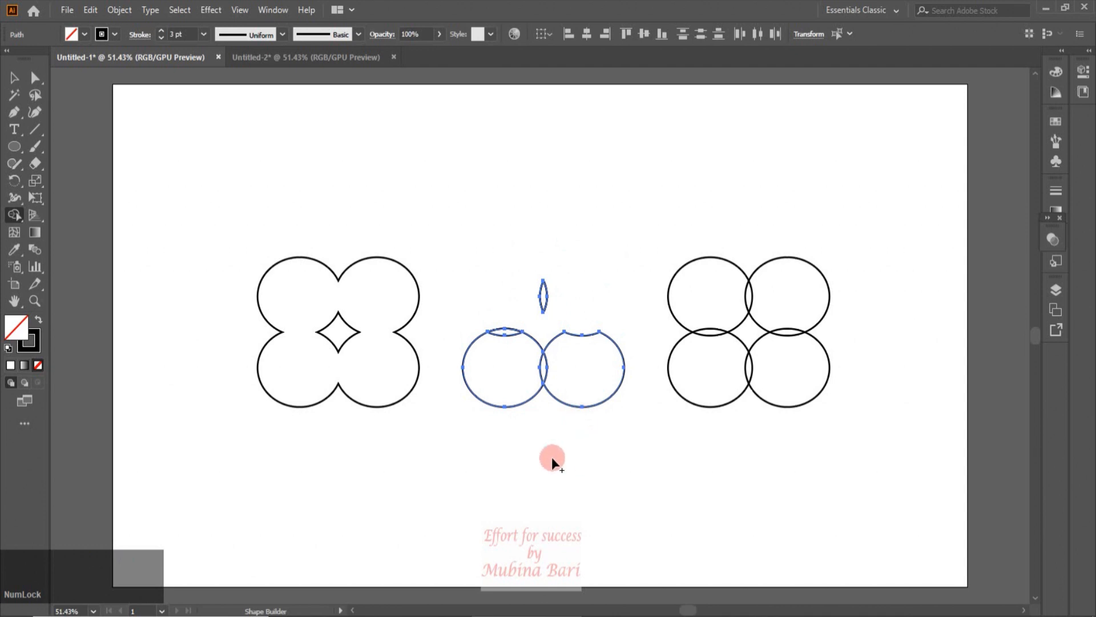
Turn the star-shaped gap at the center of the right cluster into its own shape with Shape Builder
click(14, 77)
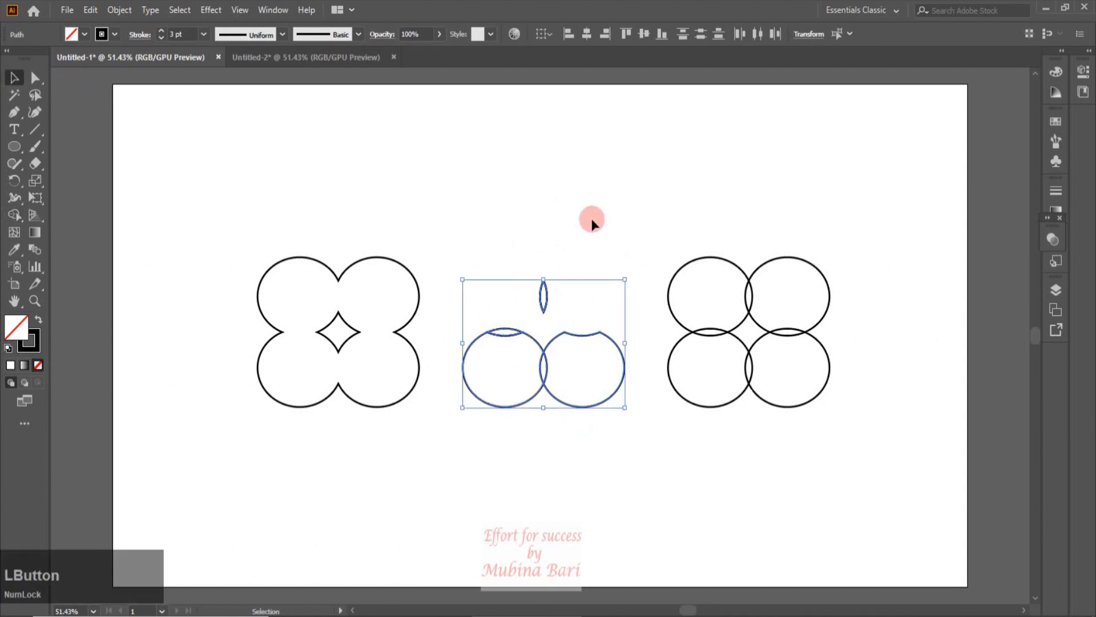
drag(637, 204, 854, 427)
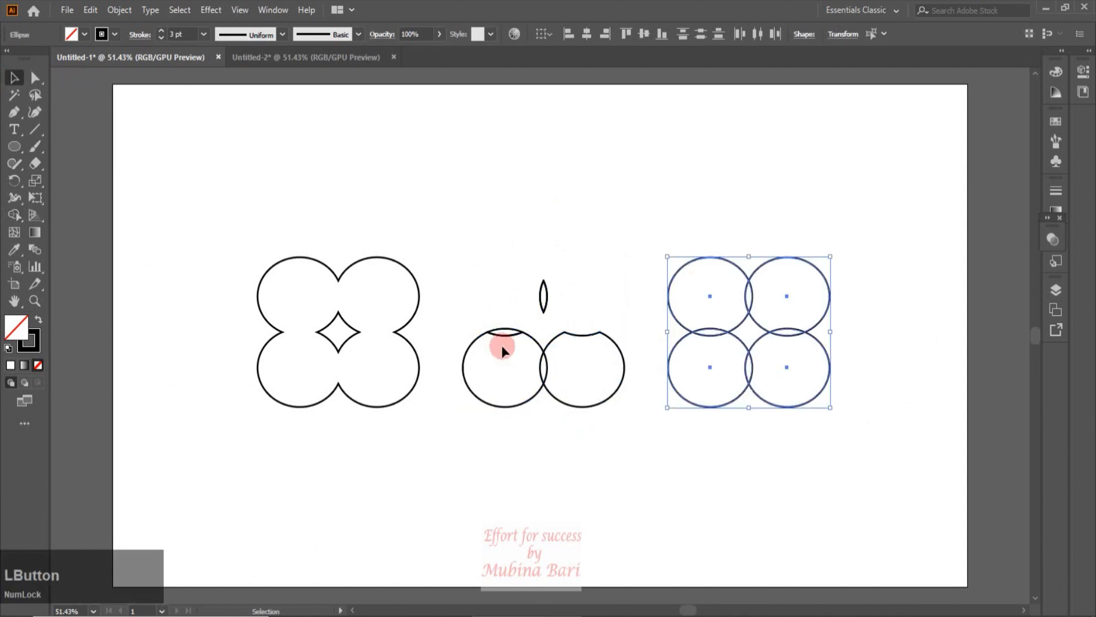
click(14, 220)
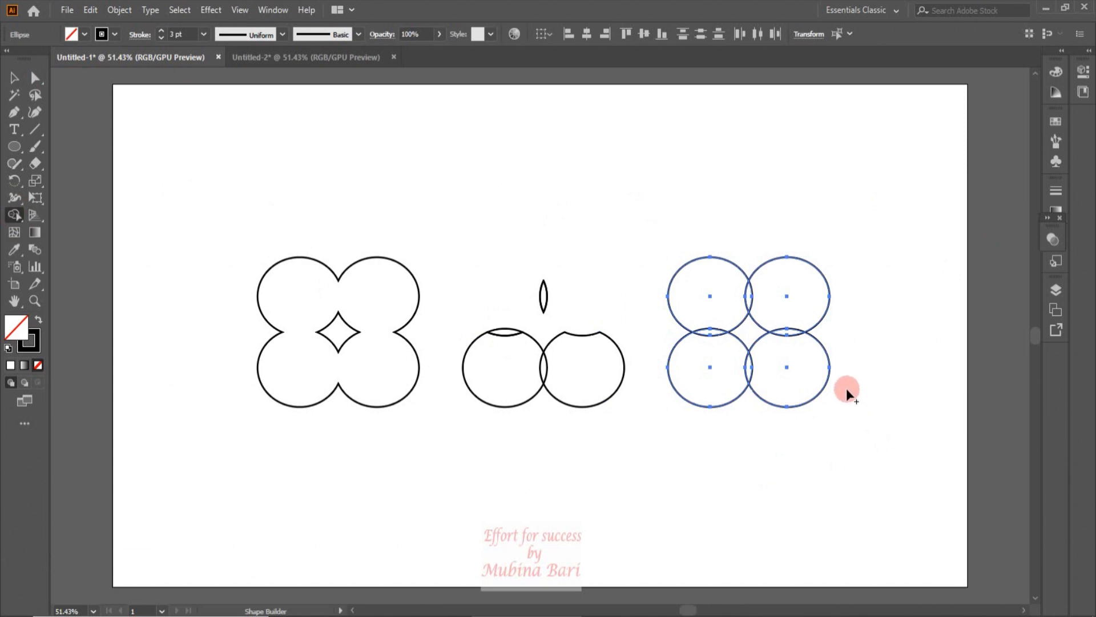
click(751, 337)
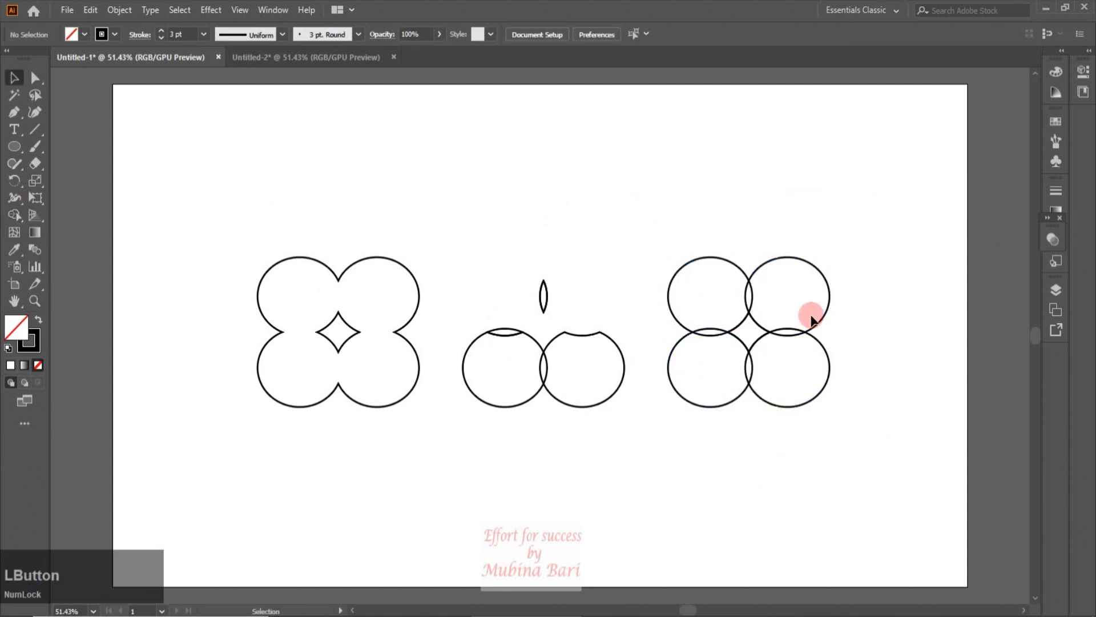
Move the star shape out of the right cluster to the empty area above the middle cluster
click(896, 315)
click(740, 337)
drag(740, 342, 586, 203)
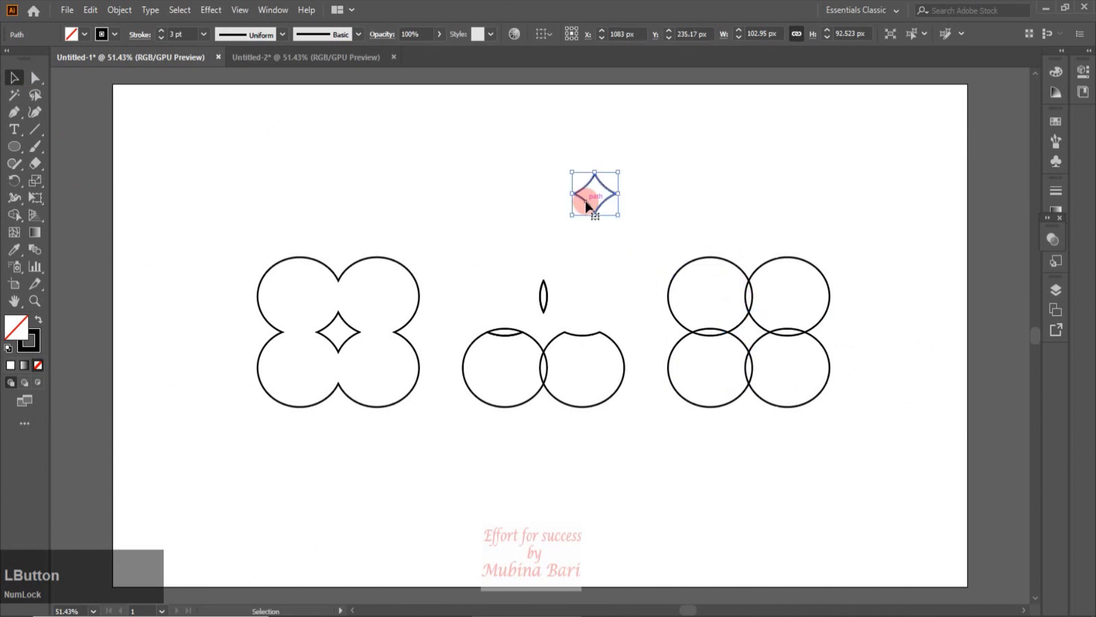
click(628, 218)
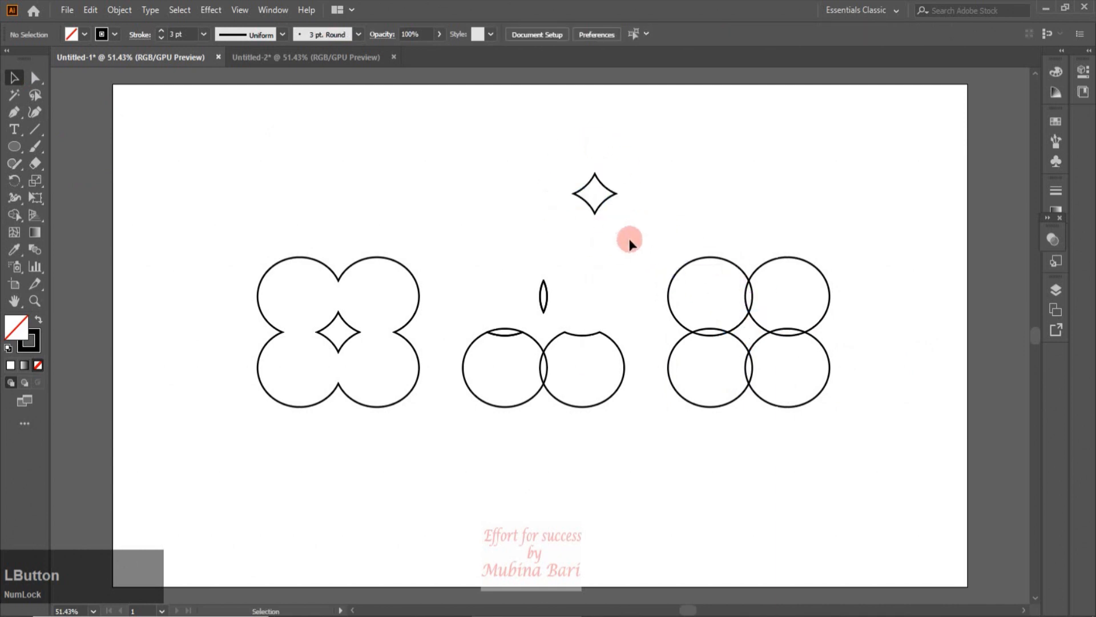
Separate the main region of the right cluster's upper-right ellipse into its own shape with Shape Builder
drag(648, 233, 849, 435)
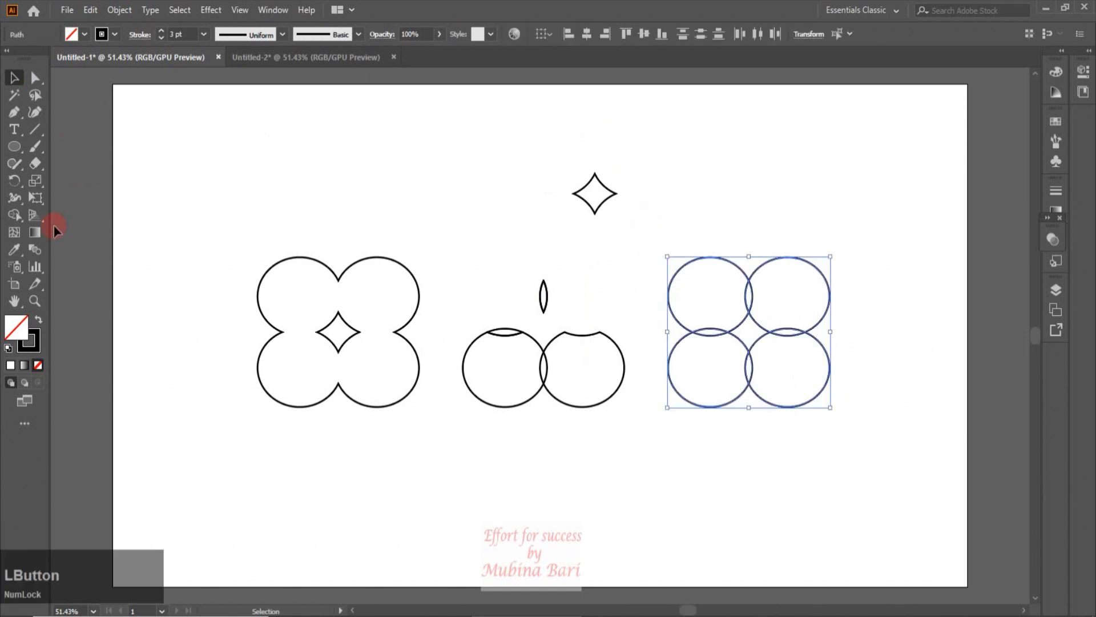
click(15, 215)
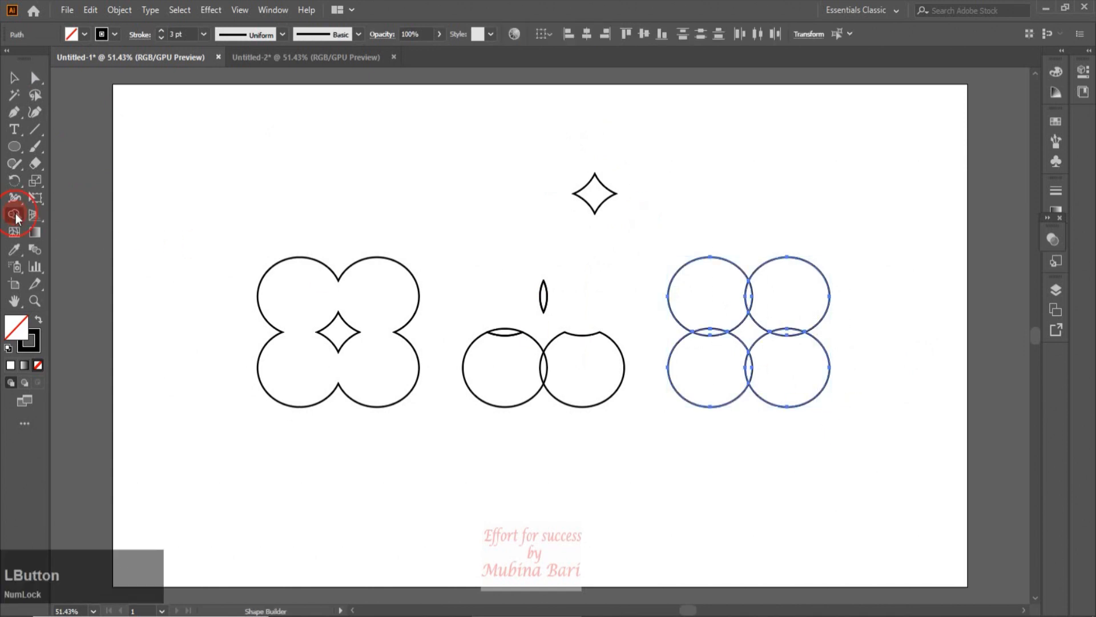
click(798, 300)
click(15, 77)
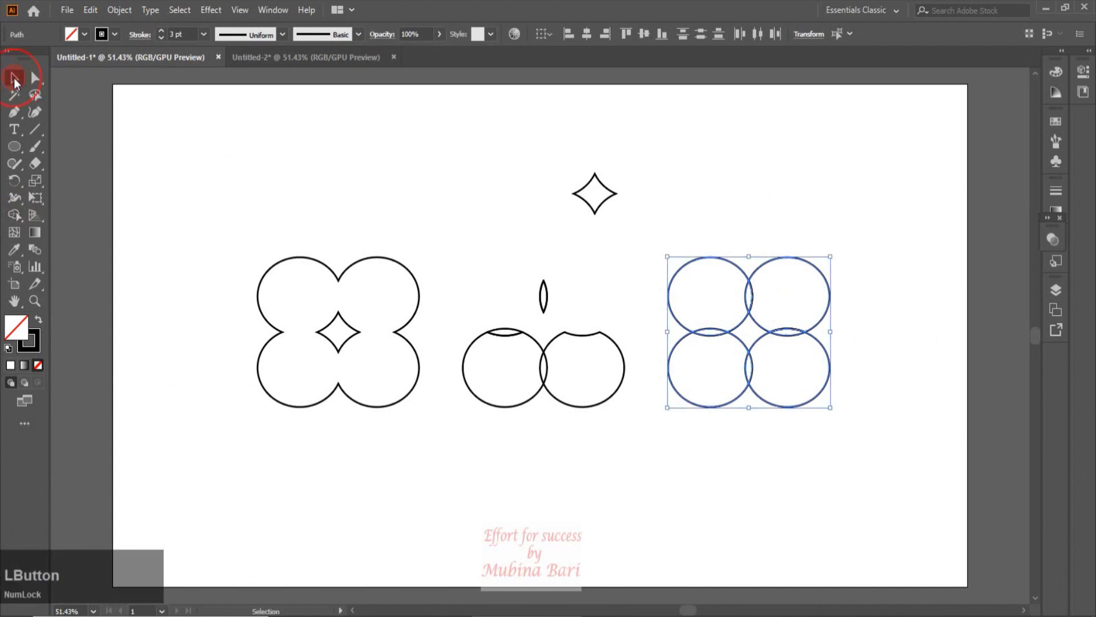
Move the separated upper-right piece of the right cluster to the empty area above and beyond the cluster
click(880, 255)
drag(826, 275, 894, 153)
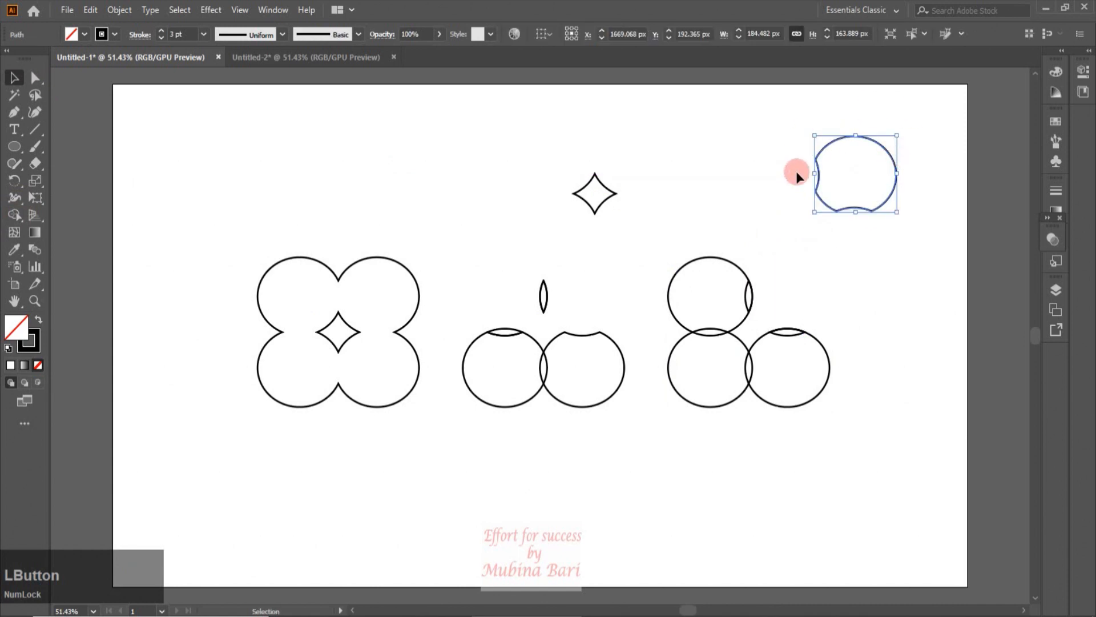
click(907, 273)
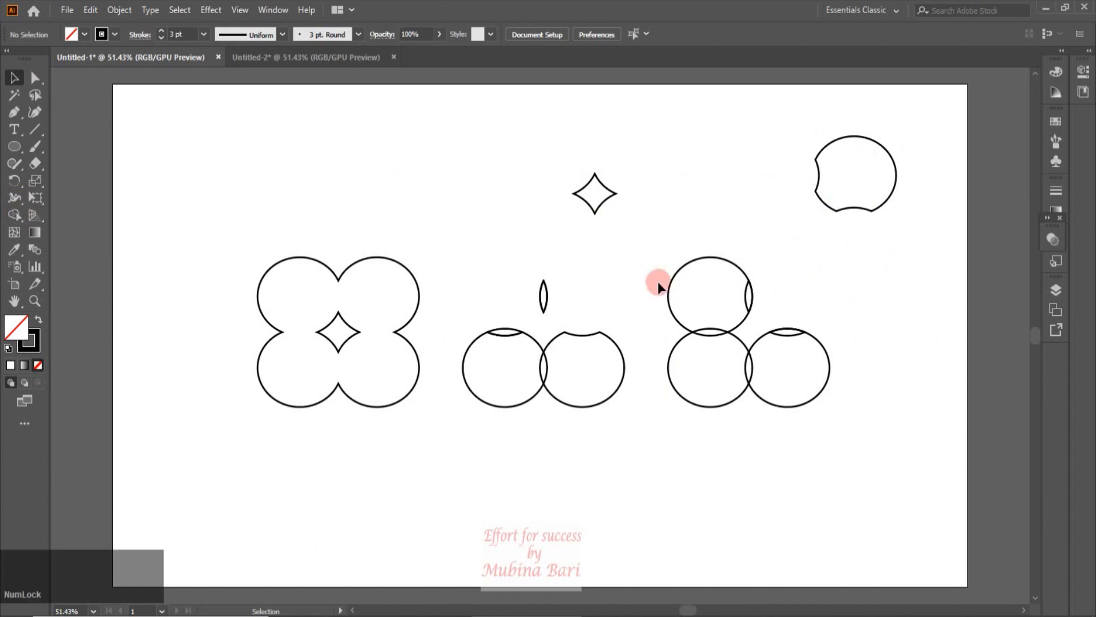
Erase the upper-left ellipse's main region and the overlap sliver on top of the lower-right ellipse in the right cluster with Shape Builder
drag(665, 249, 831, 441)
click(15, 217)
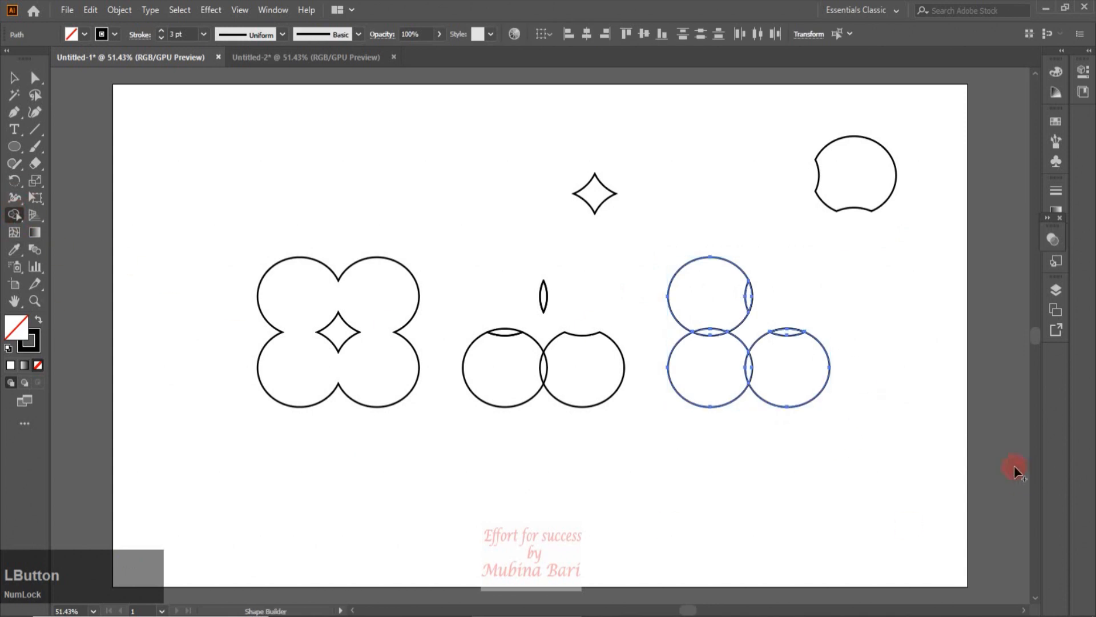
alt+click(728, 301)
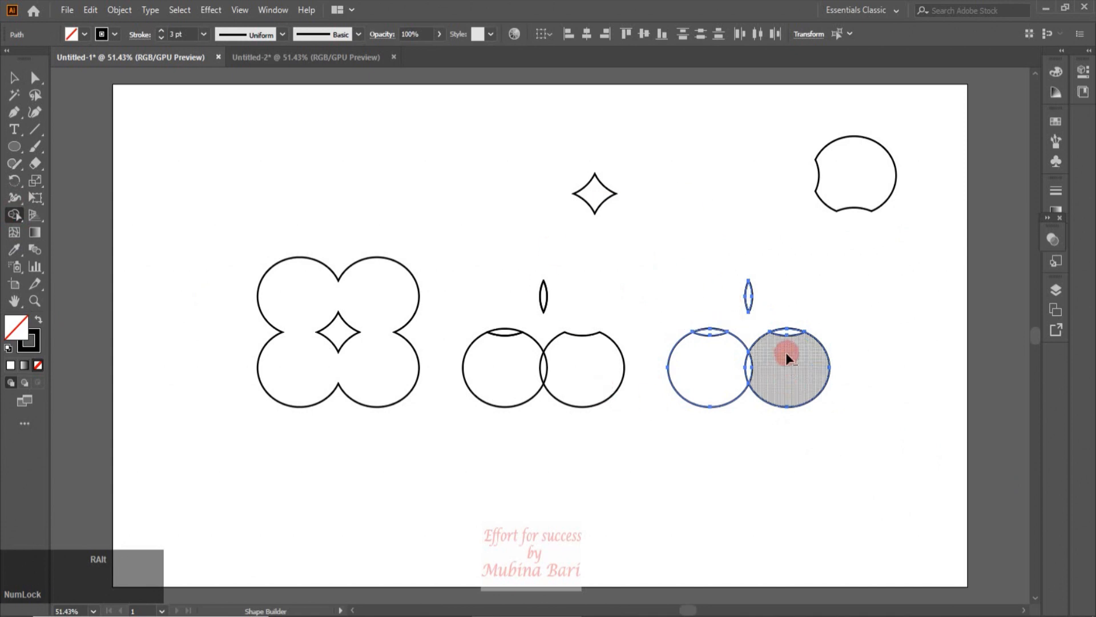
alt+click(782, 334)
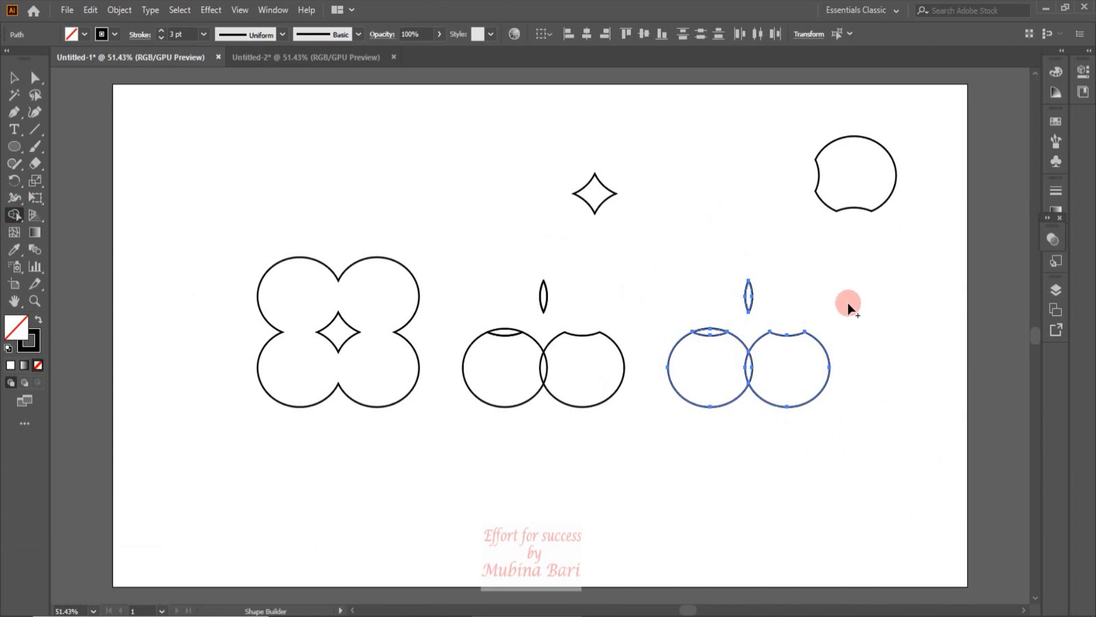
Delete all the shapes on the artboard
key(ctrl)
key(ctrl+a)
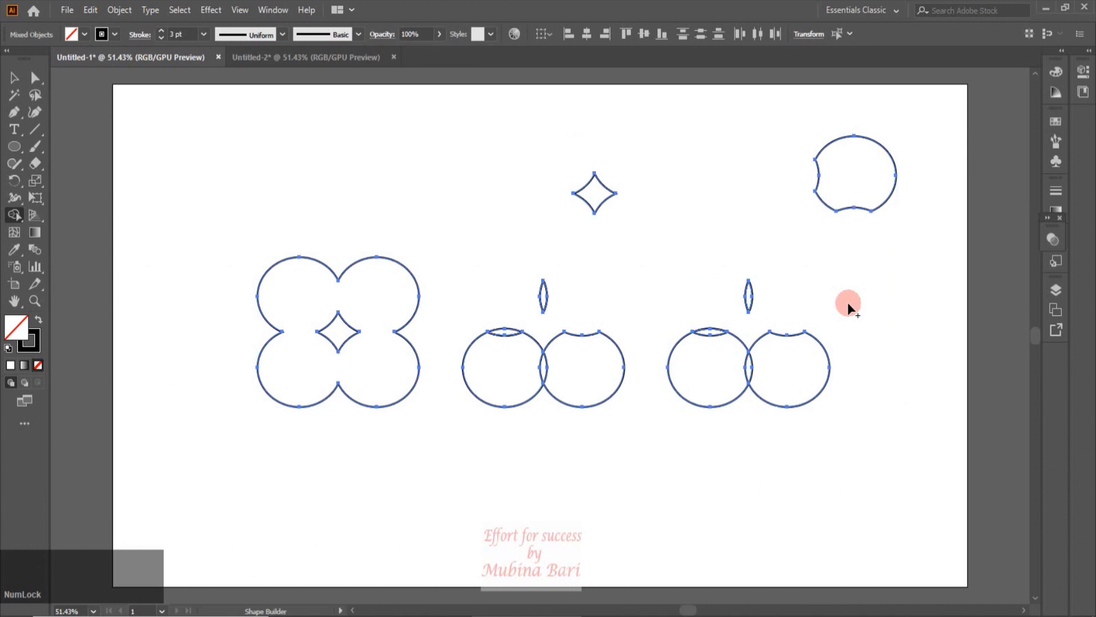
key(Delete)
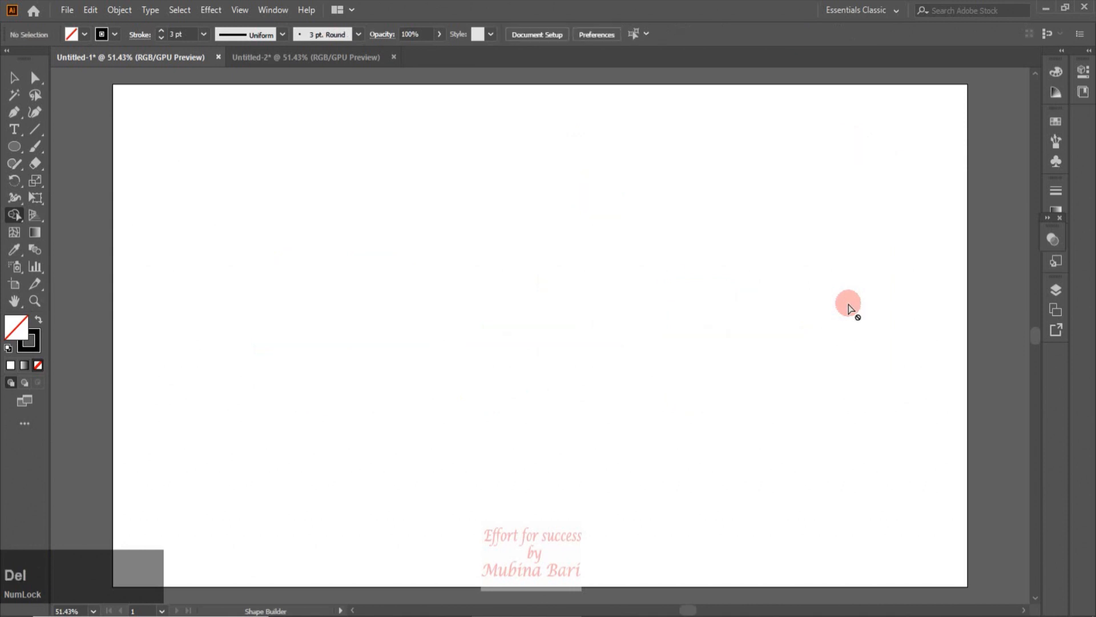
Choose the Pen tool with a blue fill and undo the stray anchor point
click(13, 114)
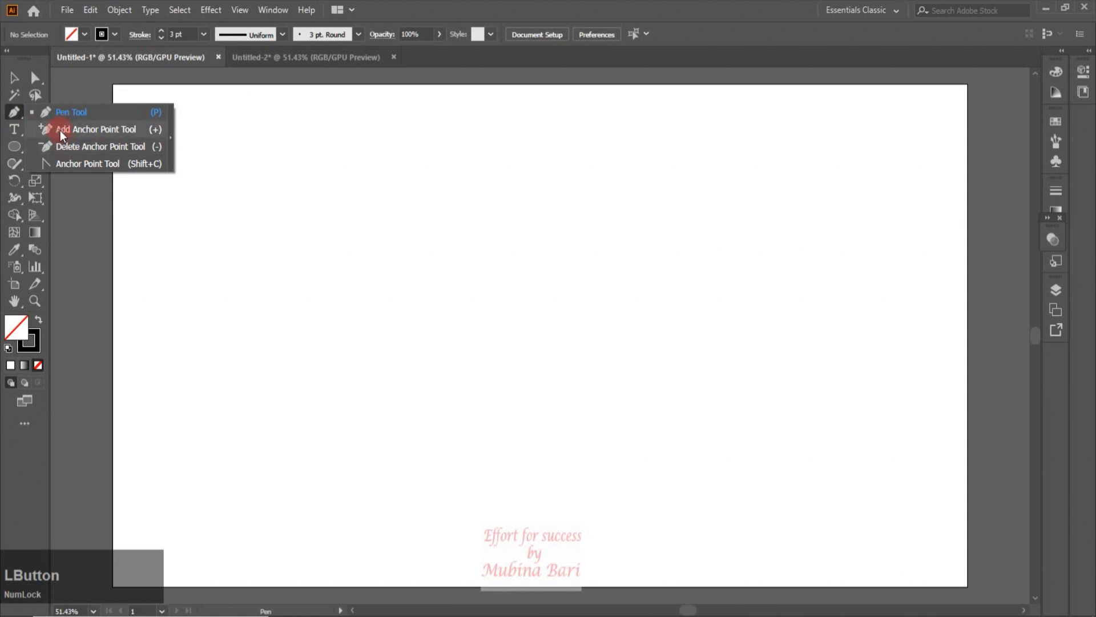
click(64, 112)
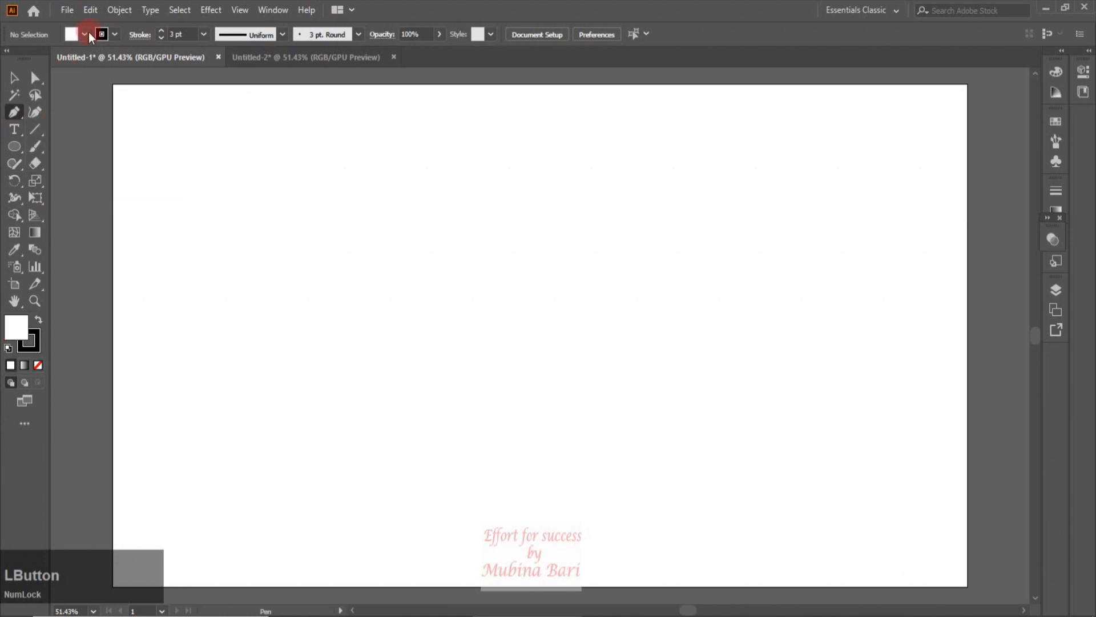
click(87, 34)
click(85, 60)
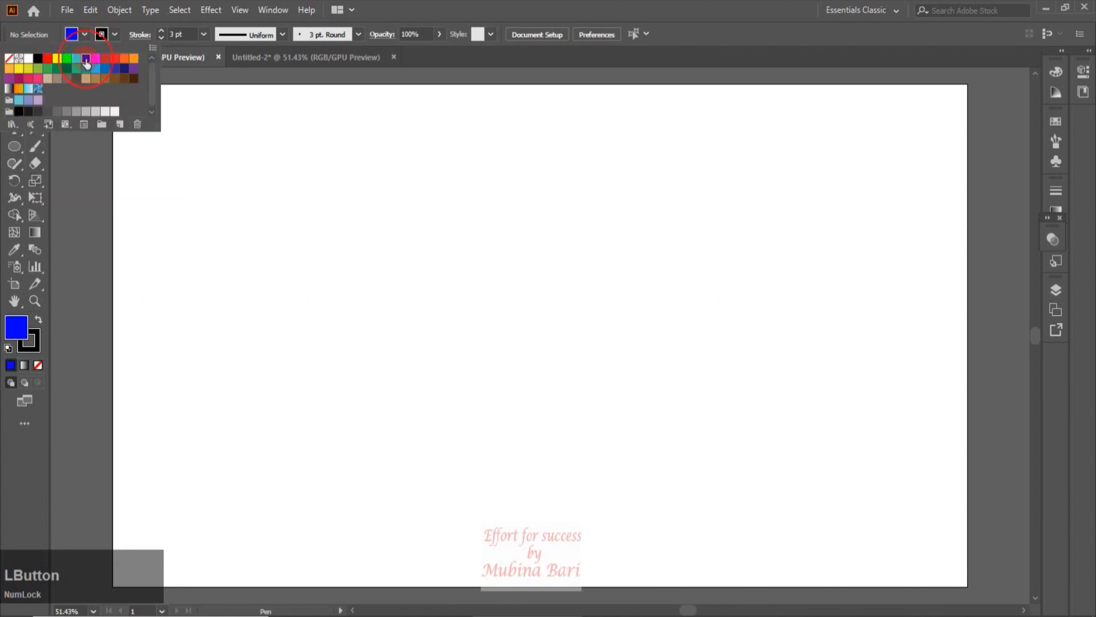
click(371, 286)
key(ctrl+z)
Draw an open right-angled triangle with a vertical side and a base about 608 px long, leaving the sloping side without a segment
click(255, 228)
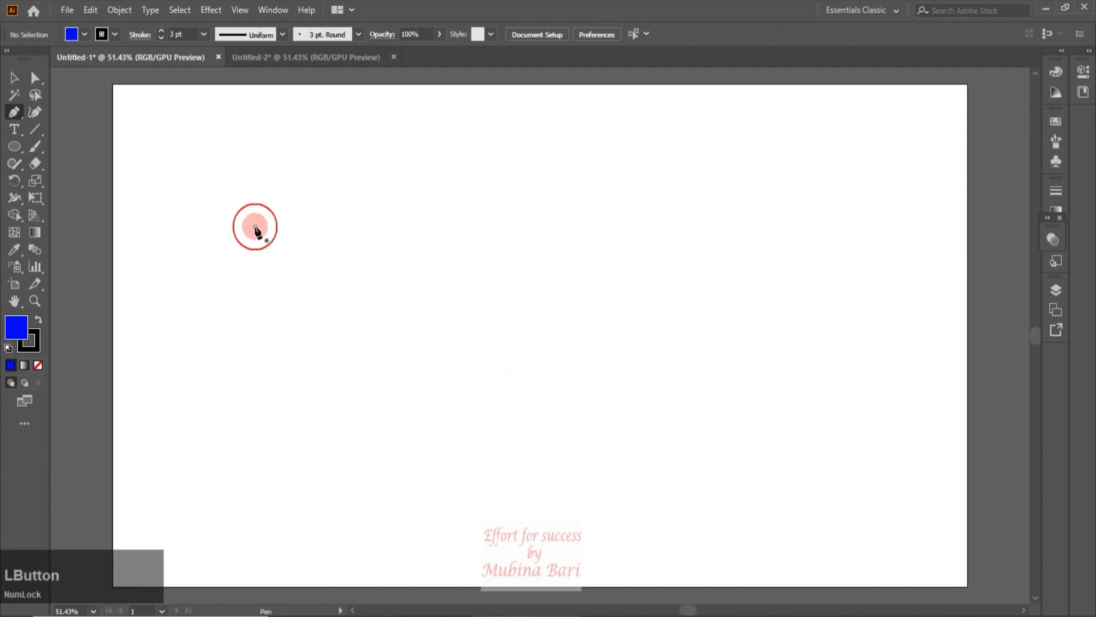
click(255, 366)
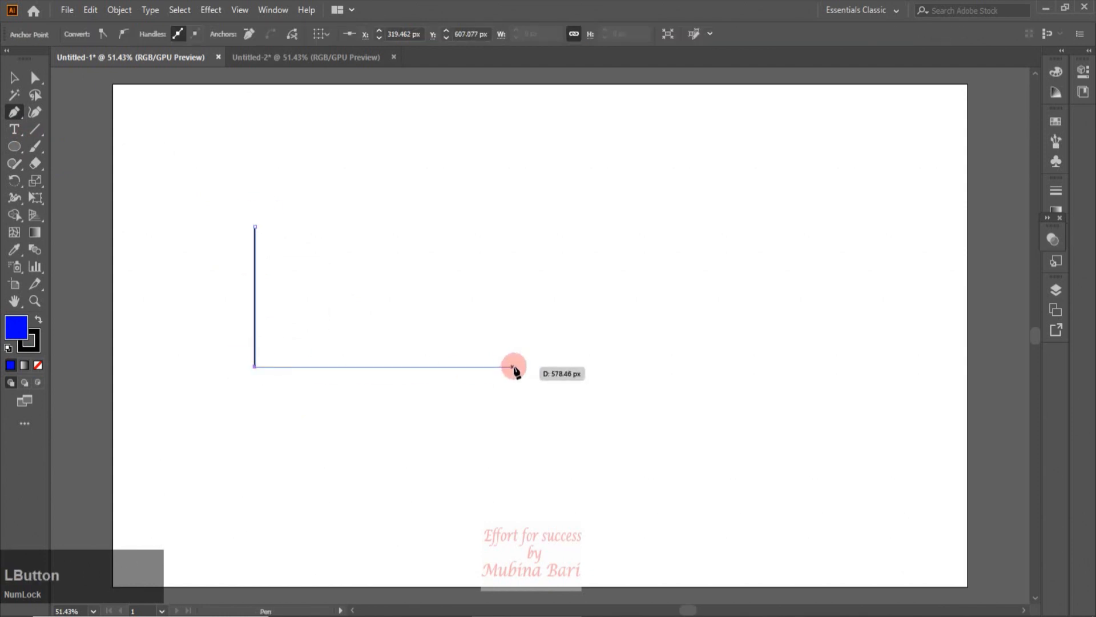
click(526, 367)
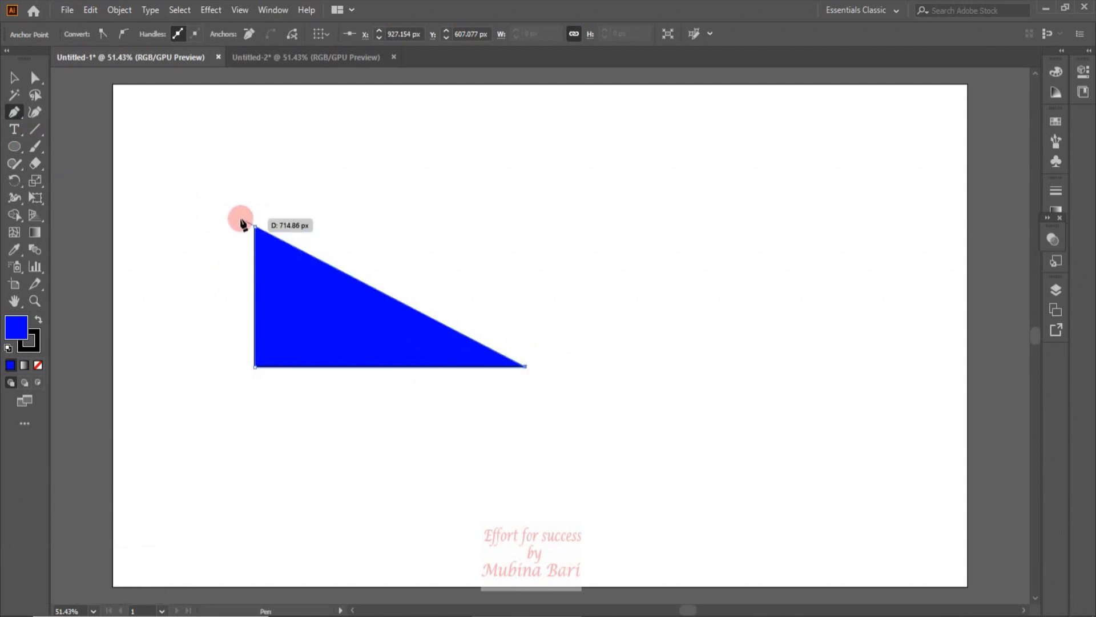
click(526, 367)
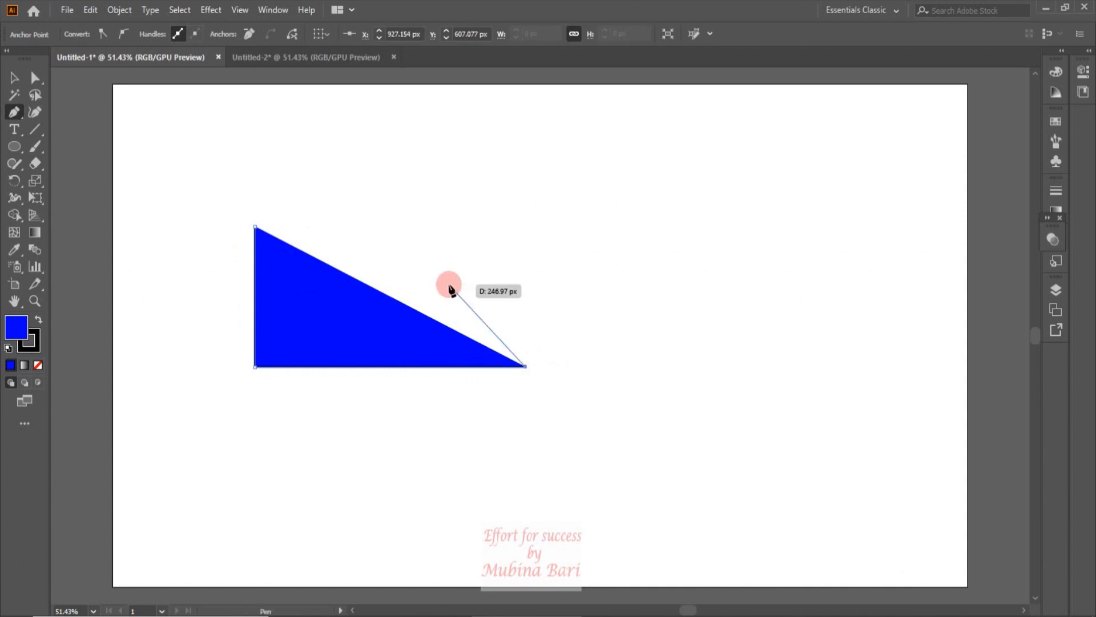
Move the blue triangle up and to the right, into the upper-right half of the artboard, and deselect it
click(14, 79)
click(368, 357)
drag(389, 351, 678, 275)
click(661, 362)
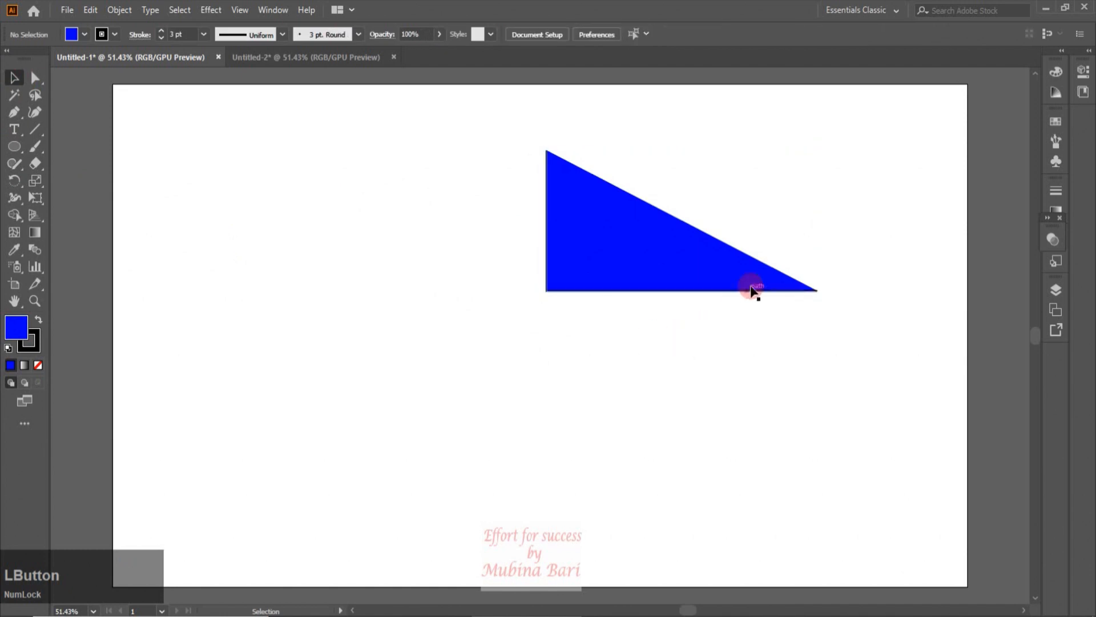
Draw a small open triangular path with the Pen tool, about 156 by 193 px, left of the blue triangle with a narrow gap at its tip
click(14, 112)
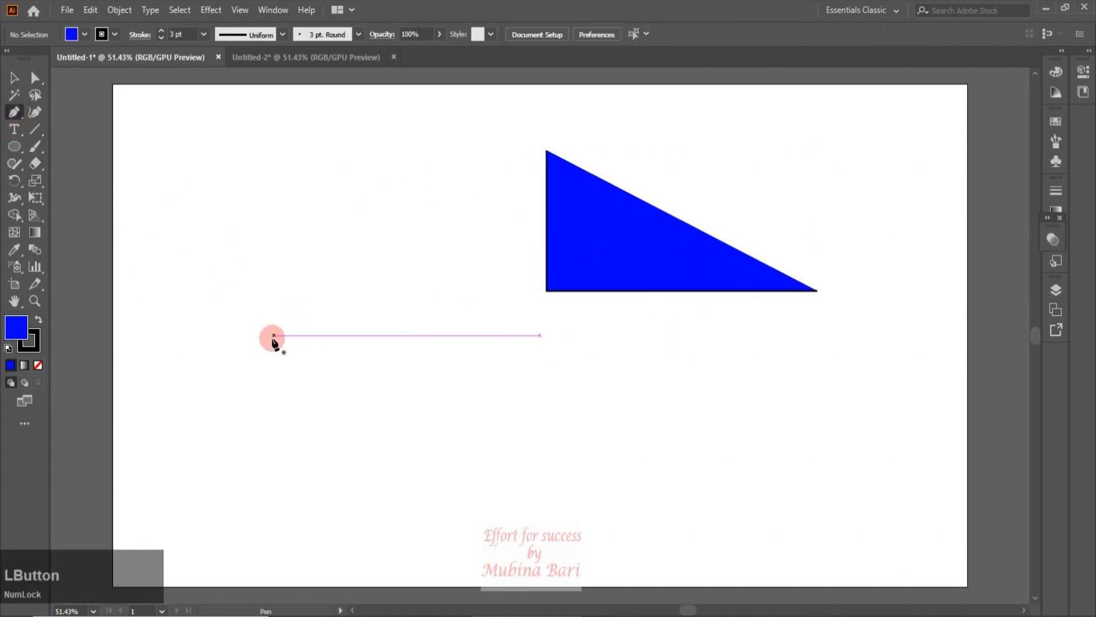
click(272, 341)
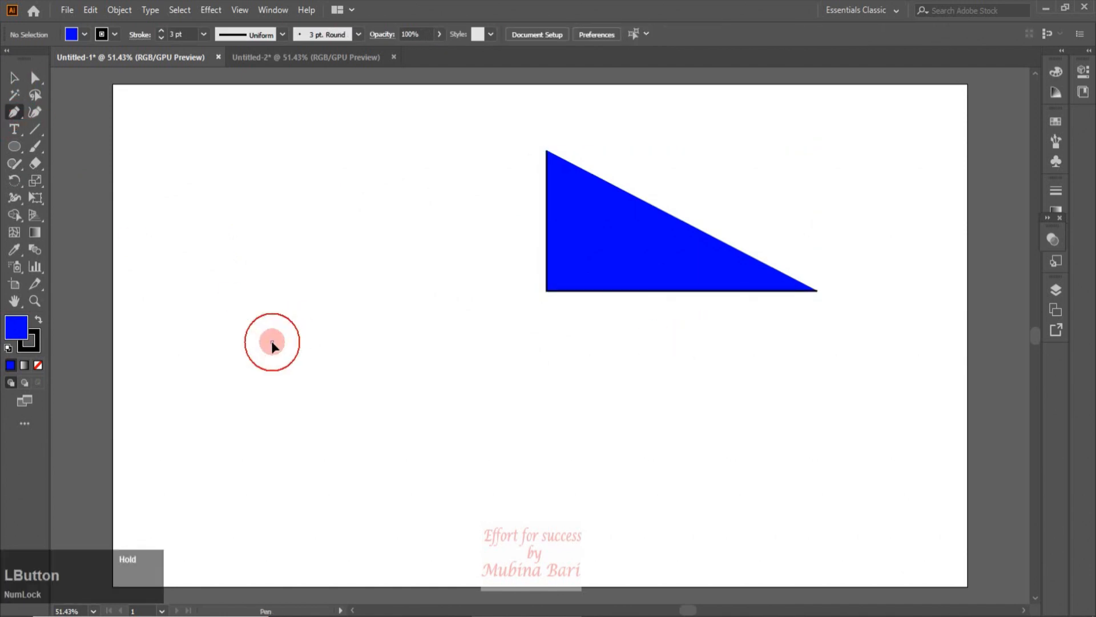
click(204, 310)
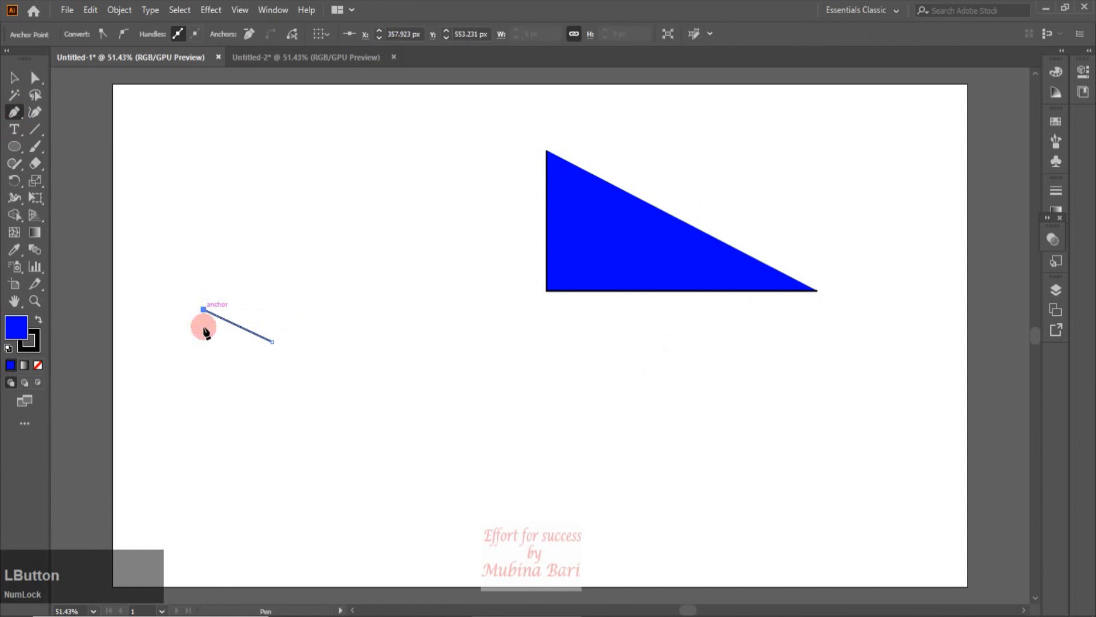
click(208, 395)
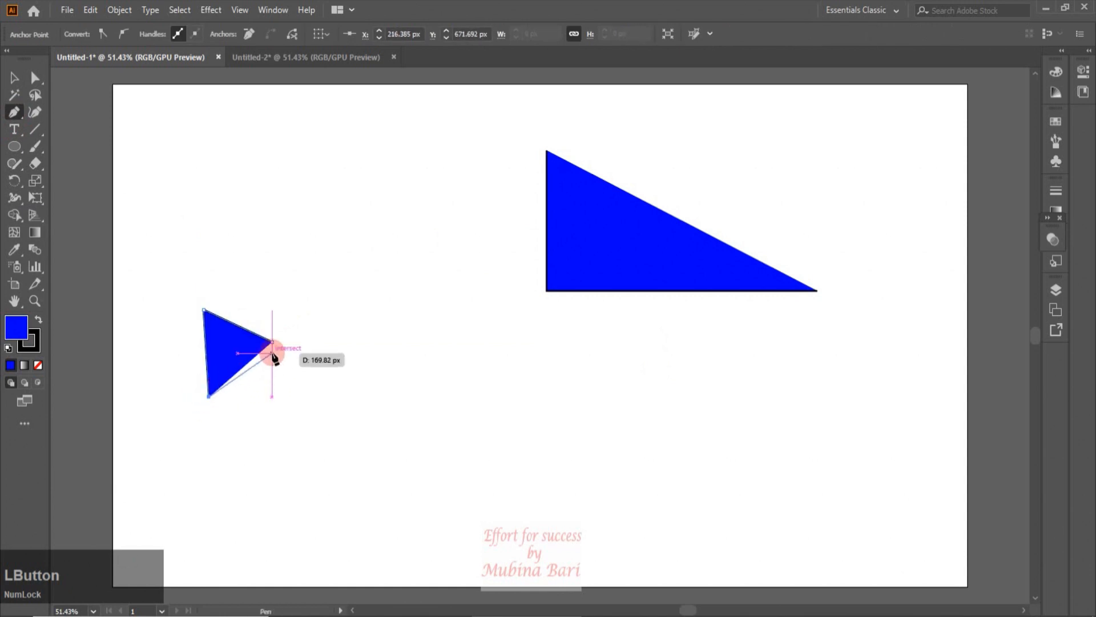
click(272, 349)
drag(273, 352, 37, 57)
drag(20, 201, 11, 109)
click(17, 80)
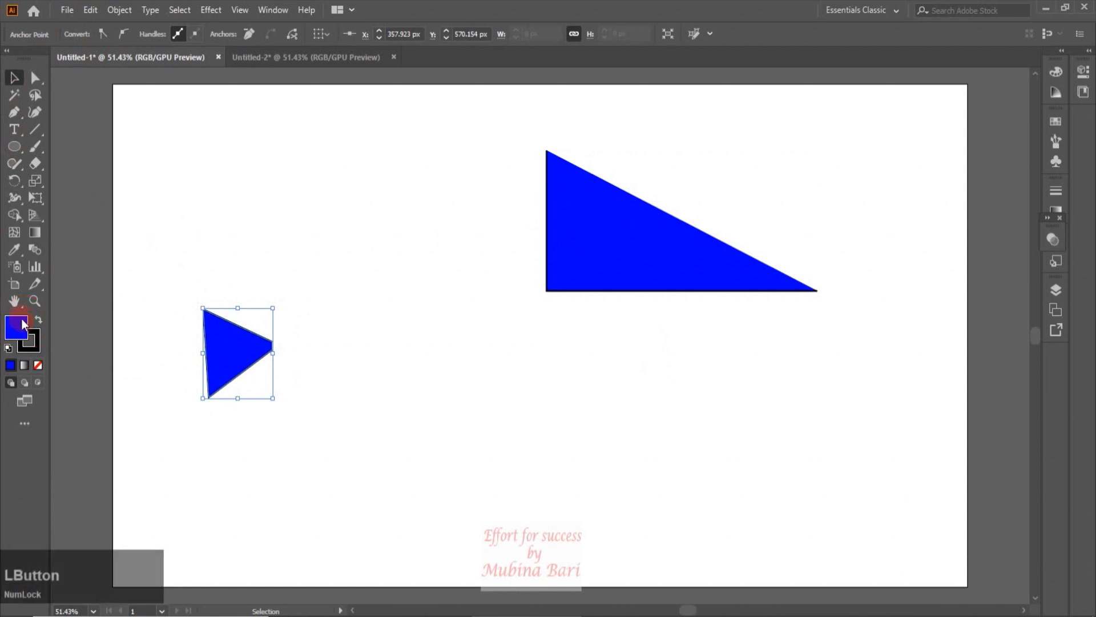
Fill the small open path with cyan and place a duplicate of it directly to its right
click(85, 35)
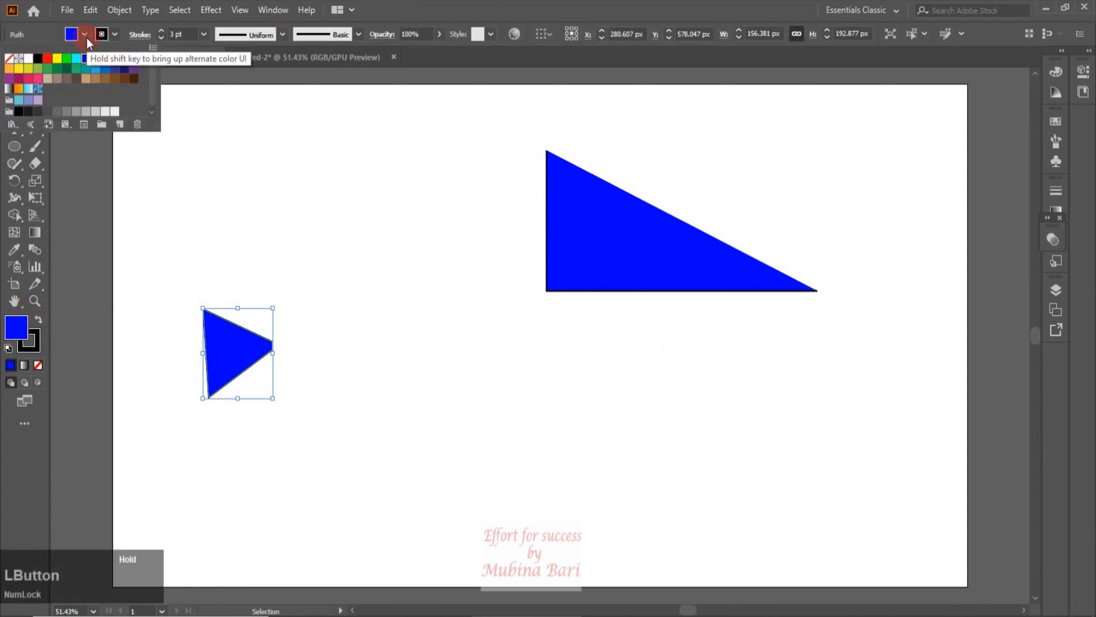
click(76, 64)
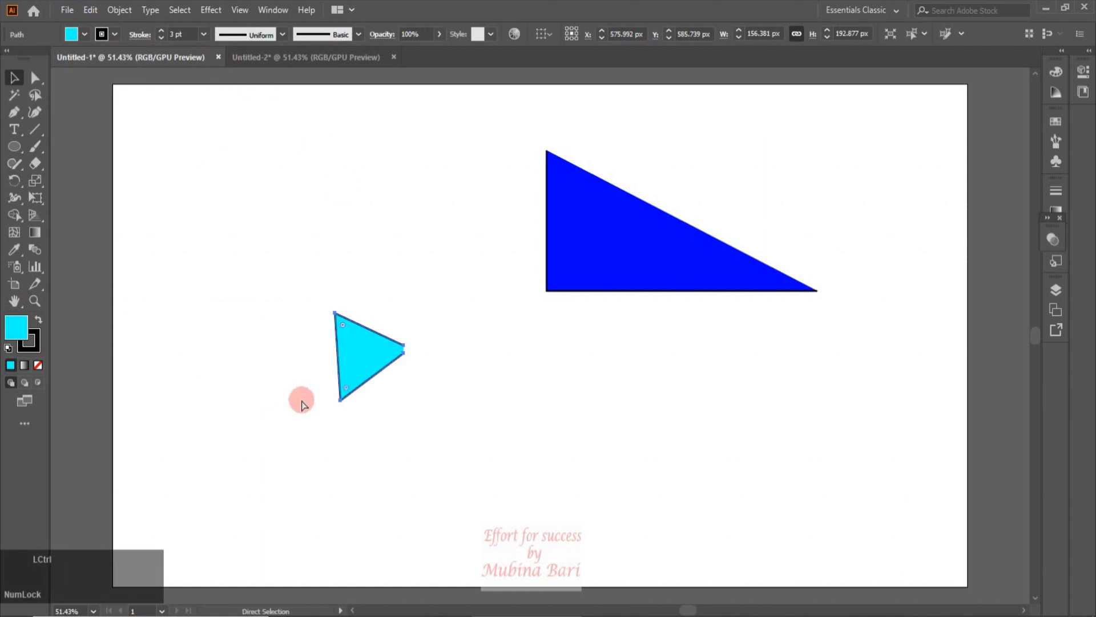
key(ctrl+z)
drag(243, 374, 341, 395)
click(266, 423)
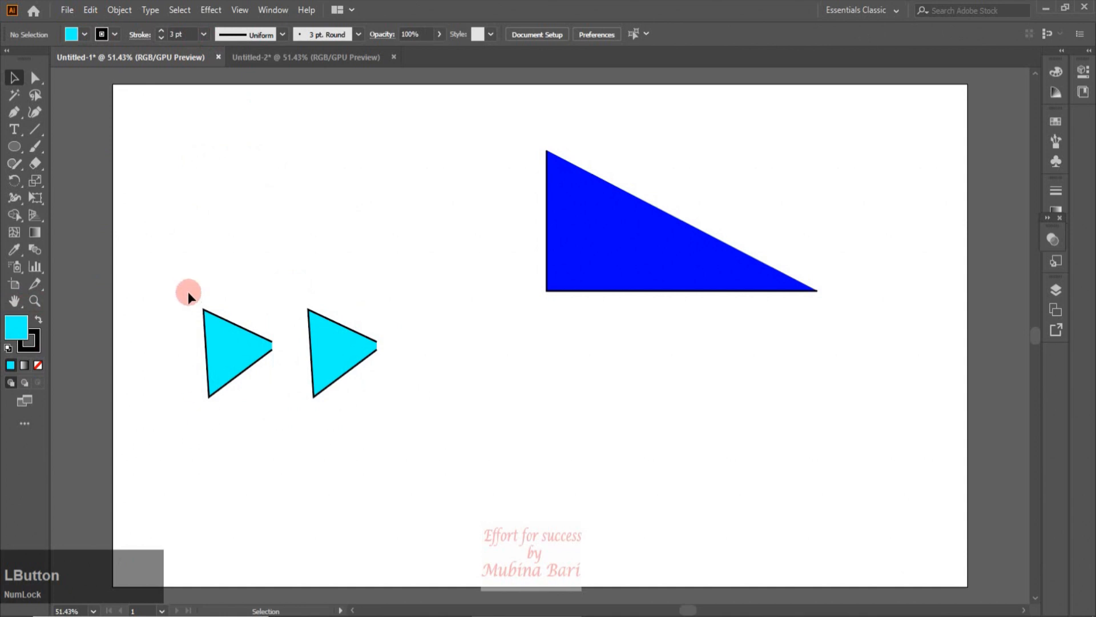
Select the left cyan shape and turn on Gap Detection in the Shape Builder tool options
click(34, 301)
drag(183, 288, 372, 435)
key(h)
drag(163, 402, 159, 335)
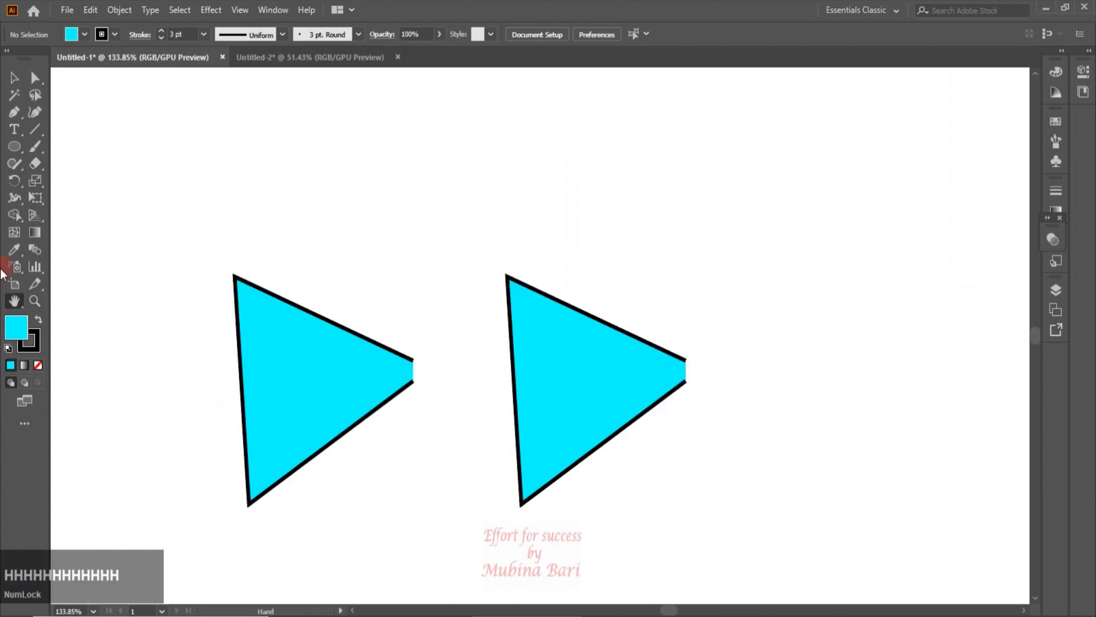
click(14, 77)
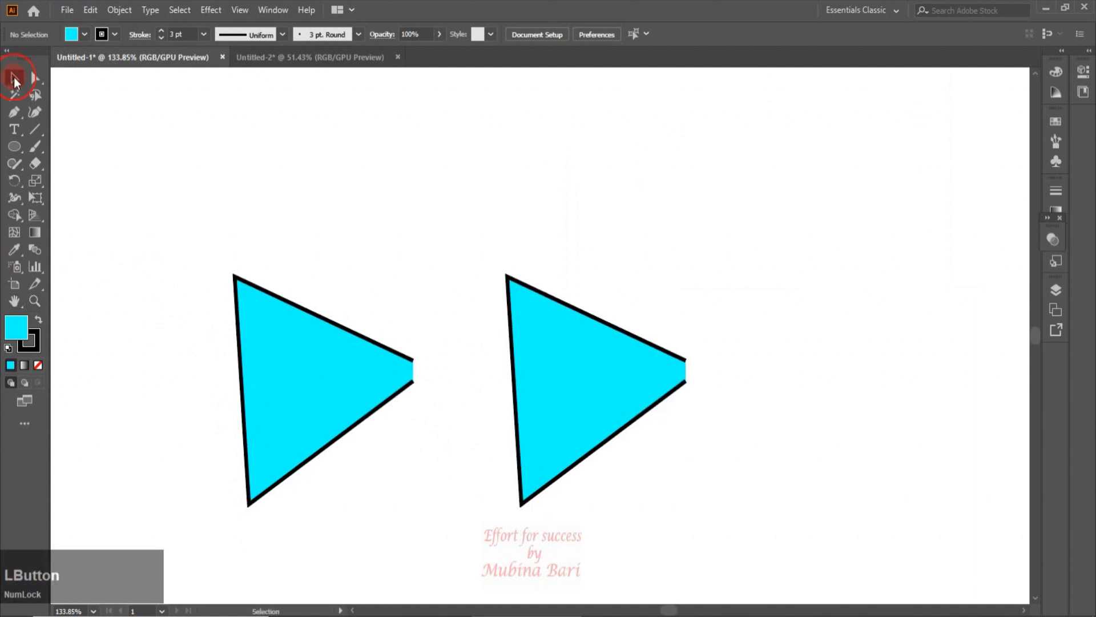
click(330, 444)
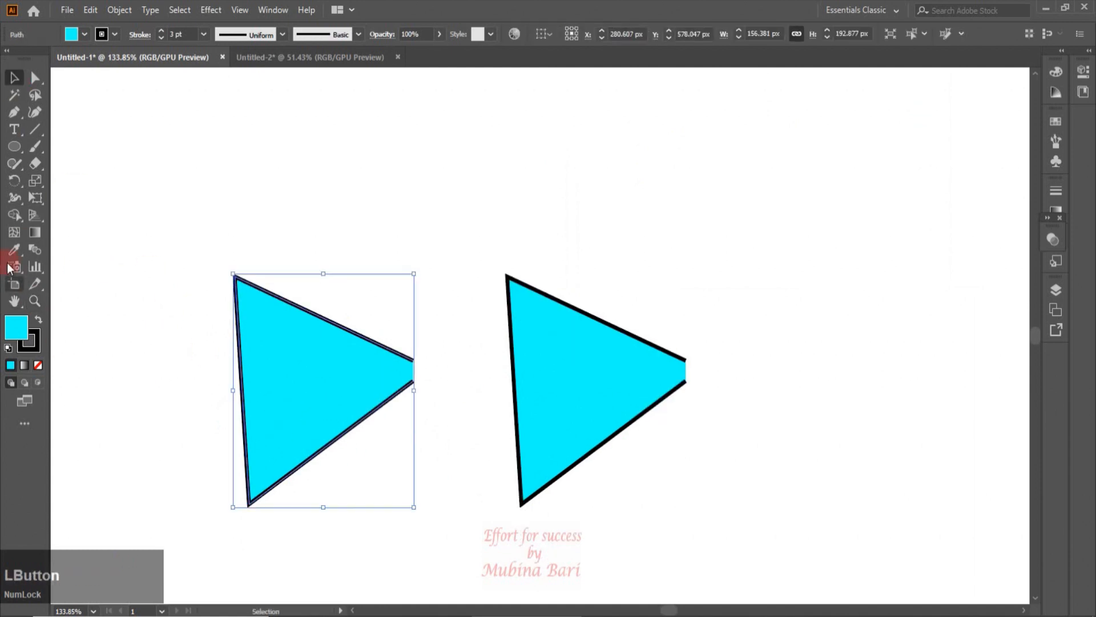
double_click(14, 215)
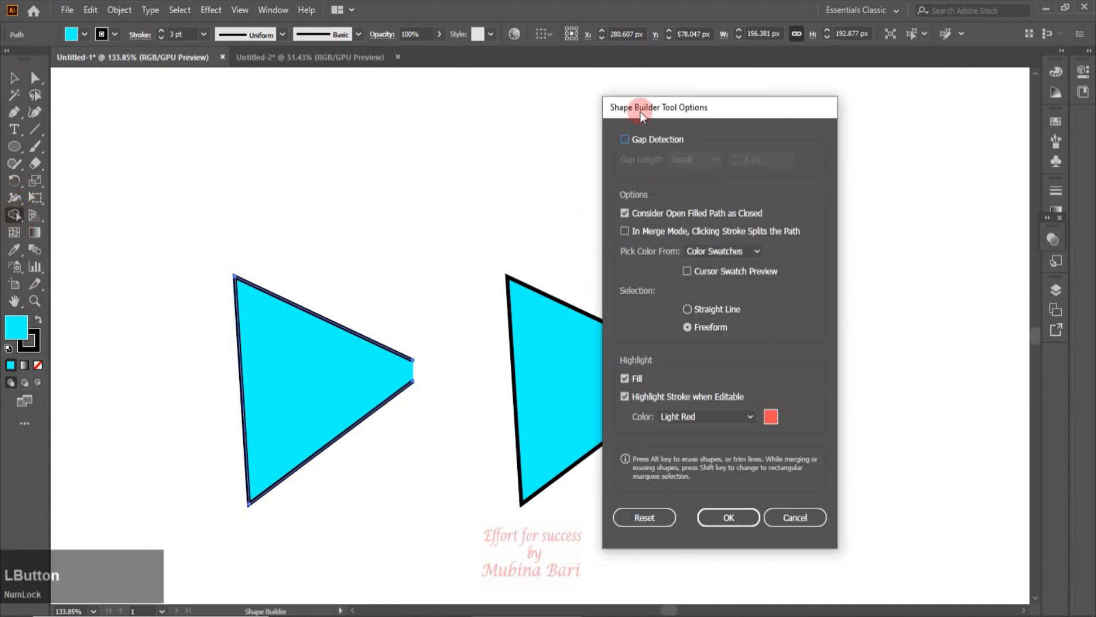
drag(731, 101, 739, 102)
drag(816, 91, 837, 97)
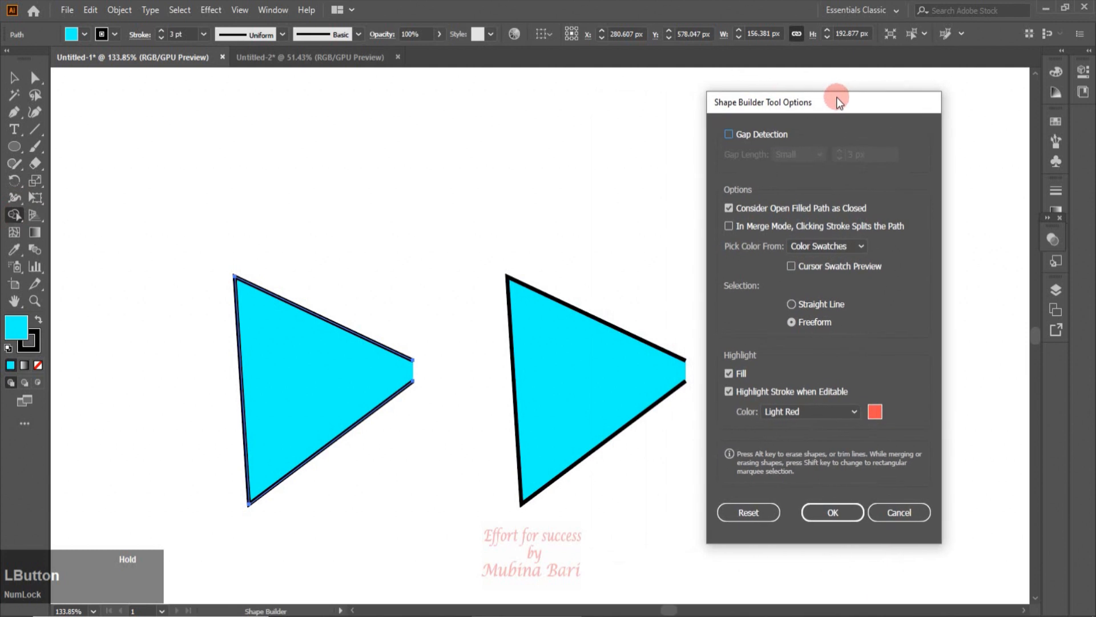
click(729, 135)
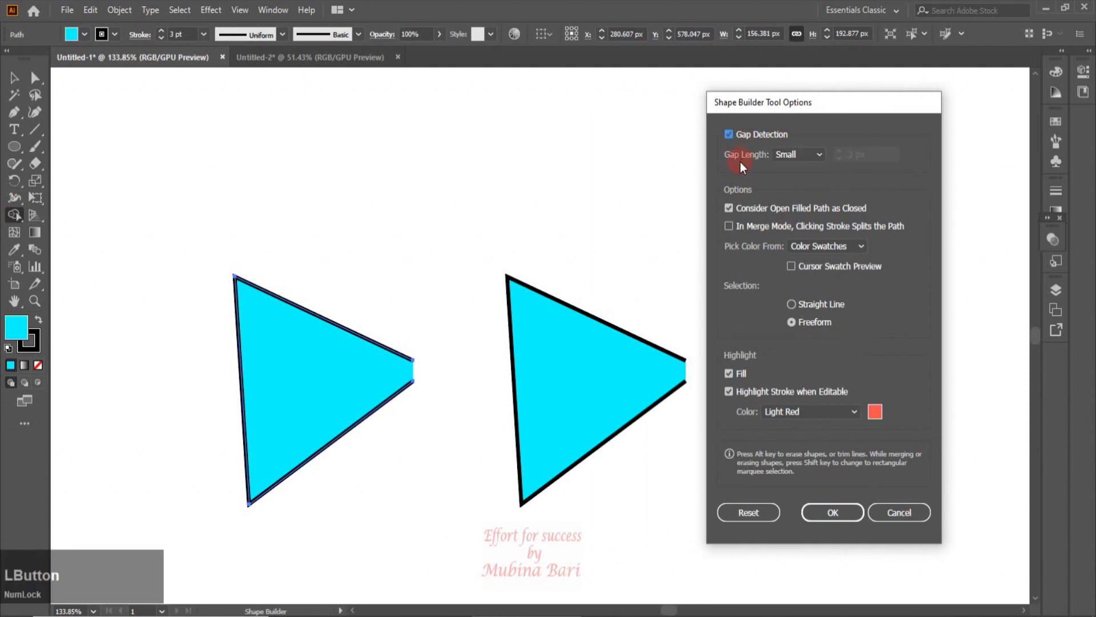
Try the Medium and Large gap lengths, and set the gap length to Custom
click(820, 156)
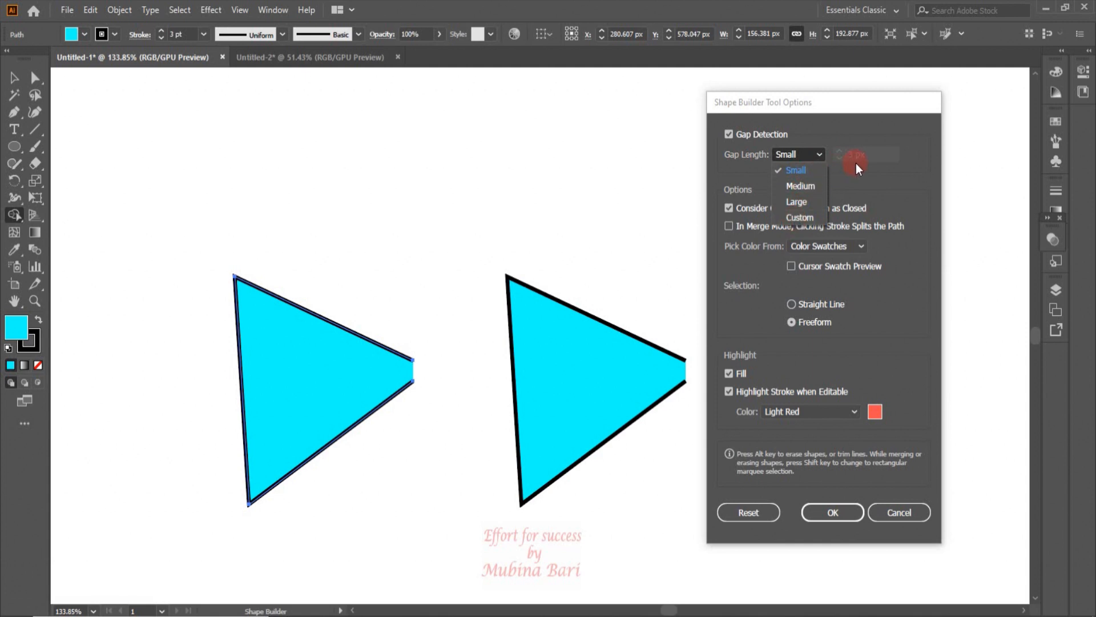
click(817, 184)
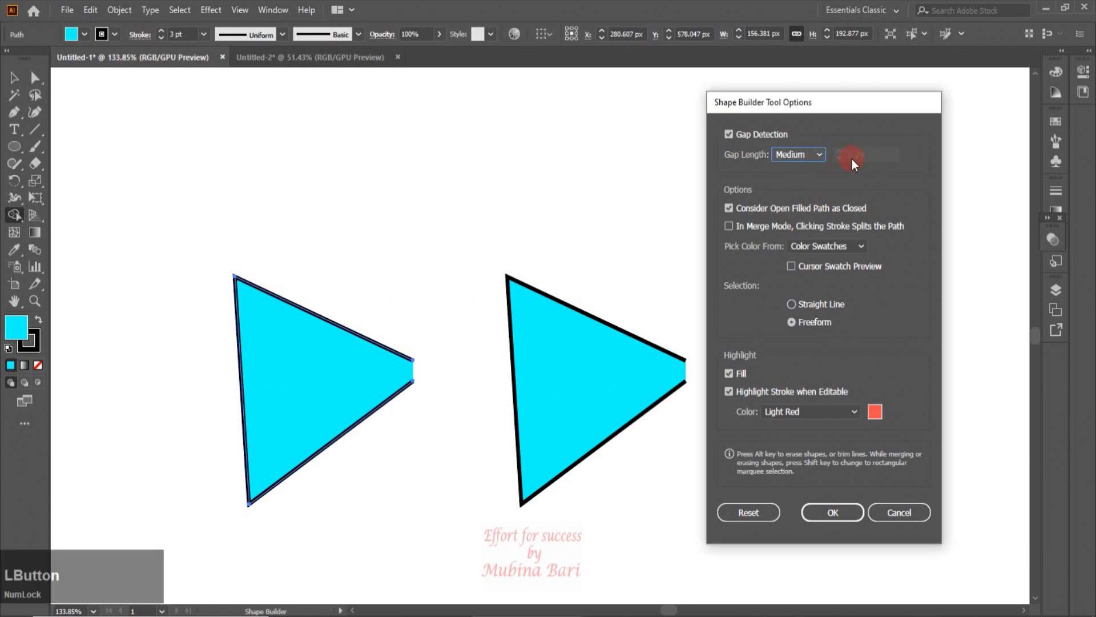
click(821, 153)
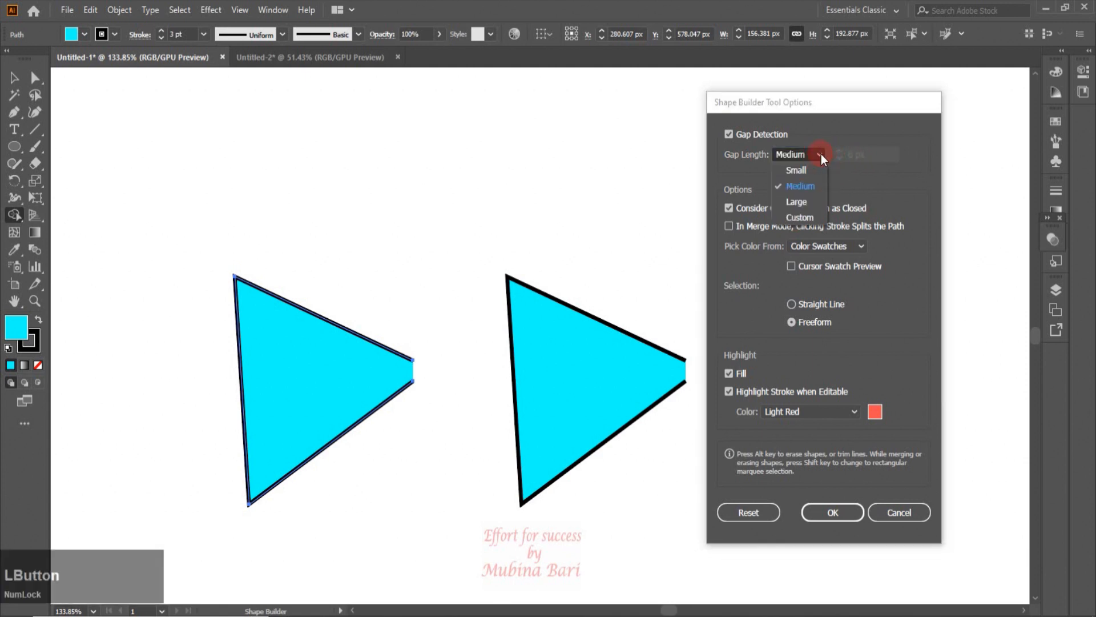
click(796, 203)
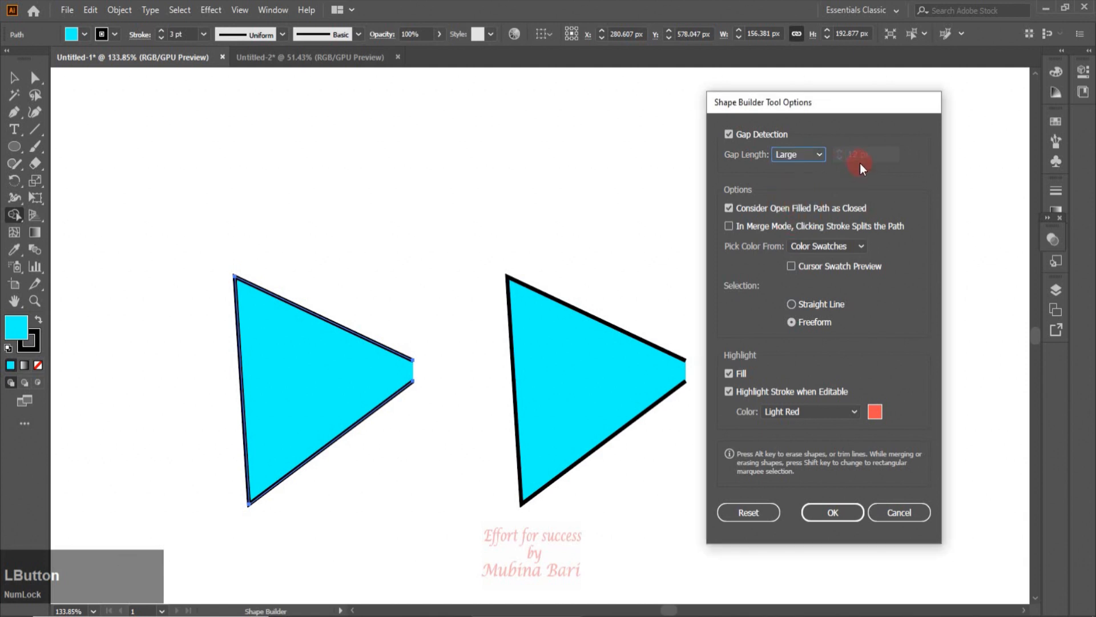
click(816, 155)
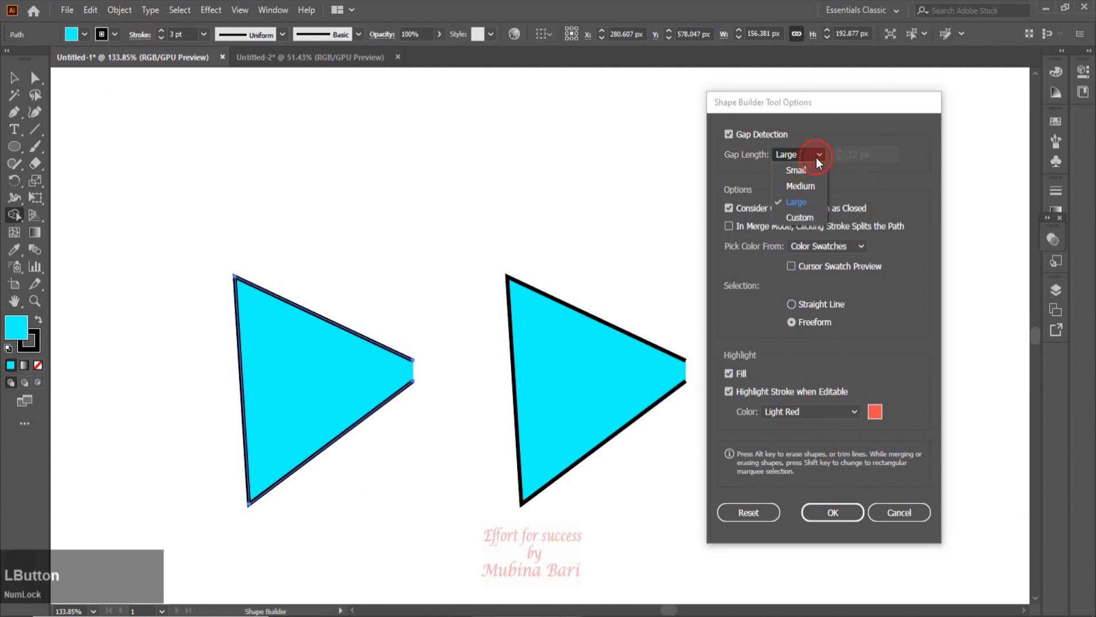
click(791, 218)
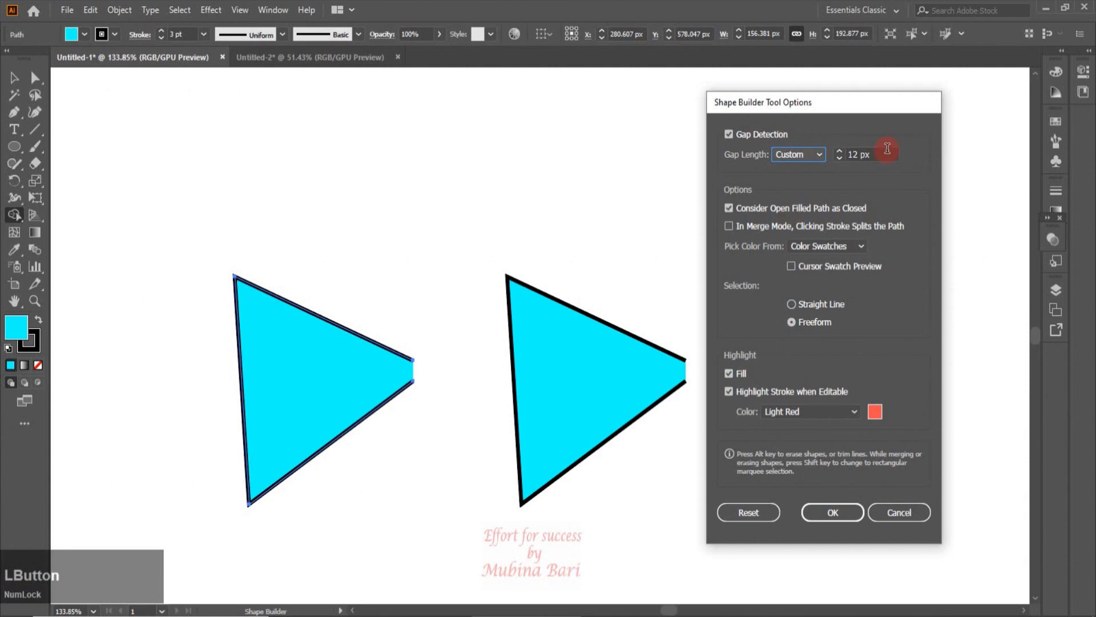
Set the custom gap length to 37 px and accept the options with Consider Open Filled Path as Closed turned on
click(858, 153)
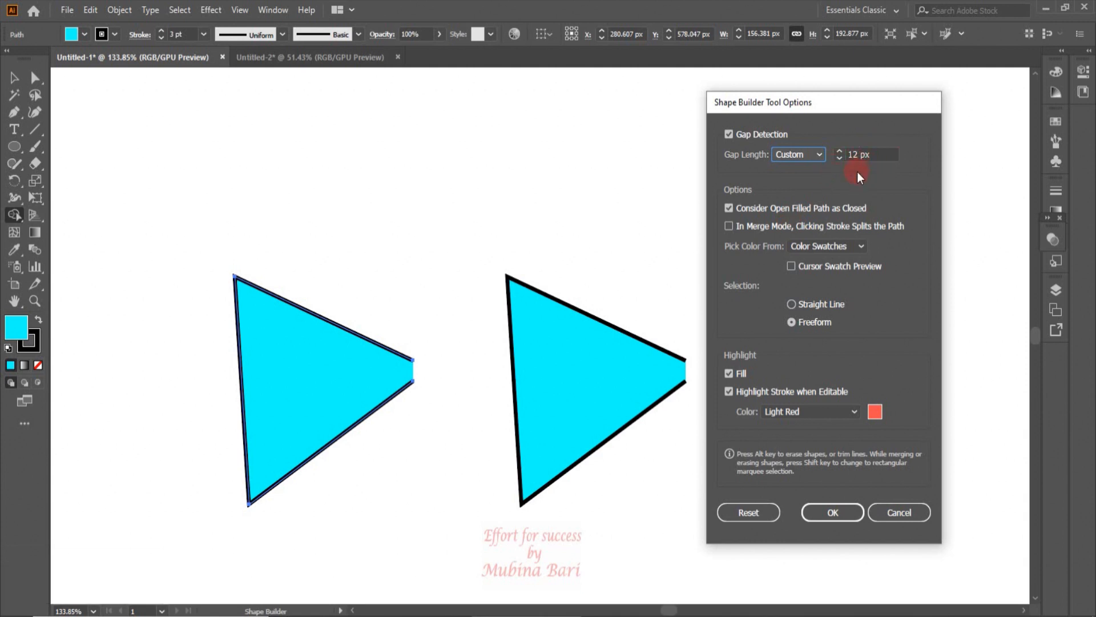
click(839, 153)
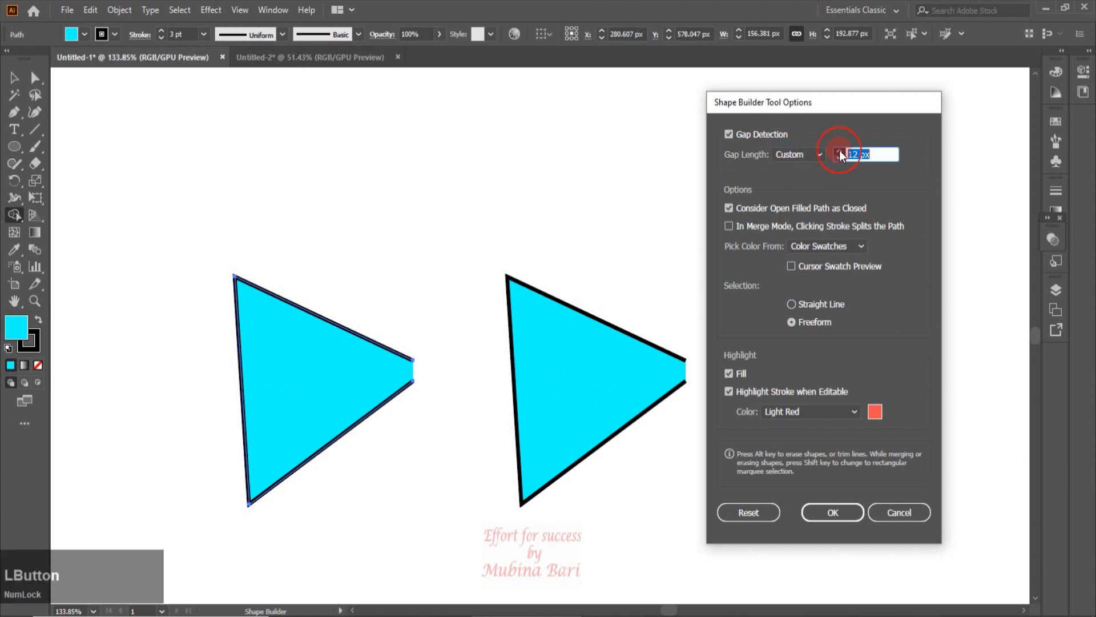
drag(839, 152, 839, 152)
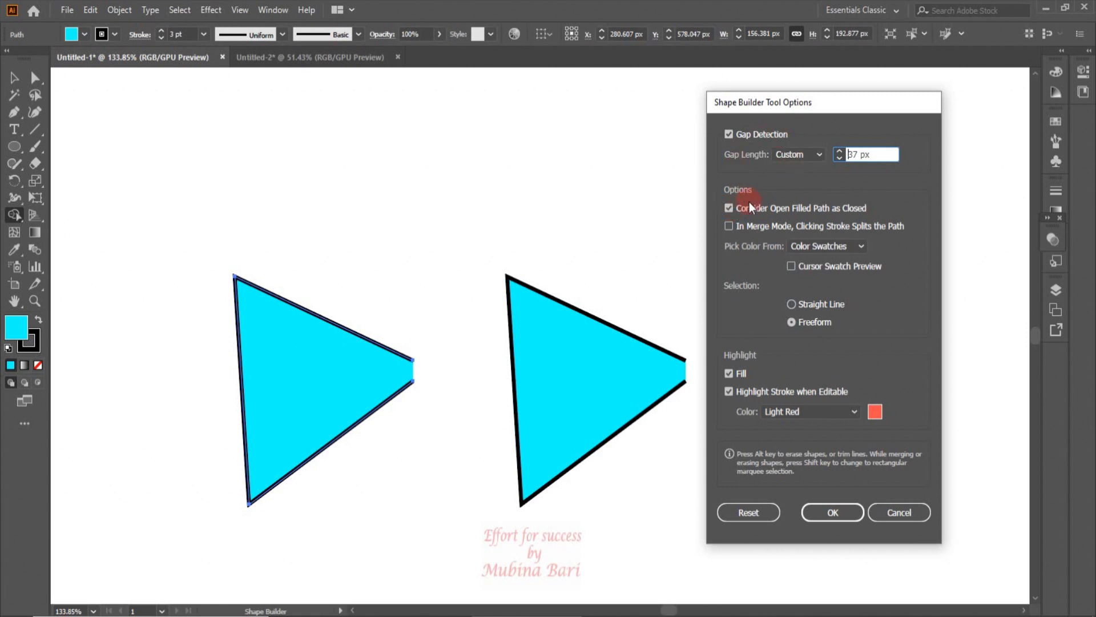
click(799, 211)
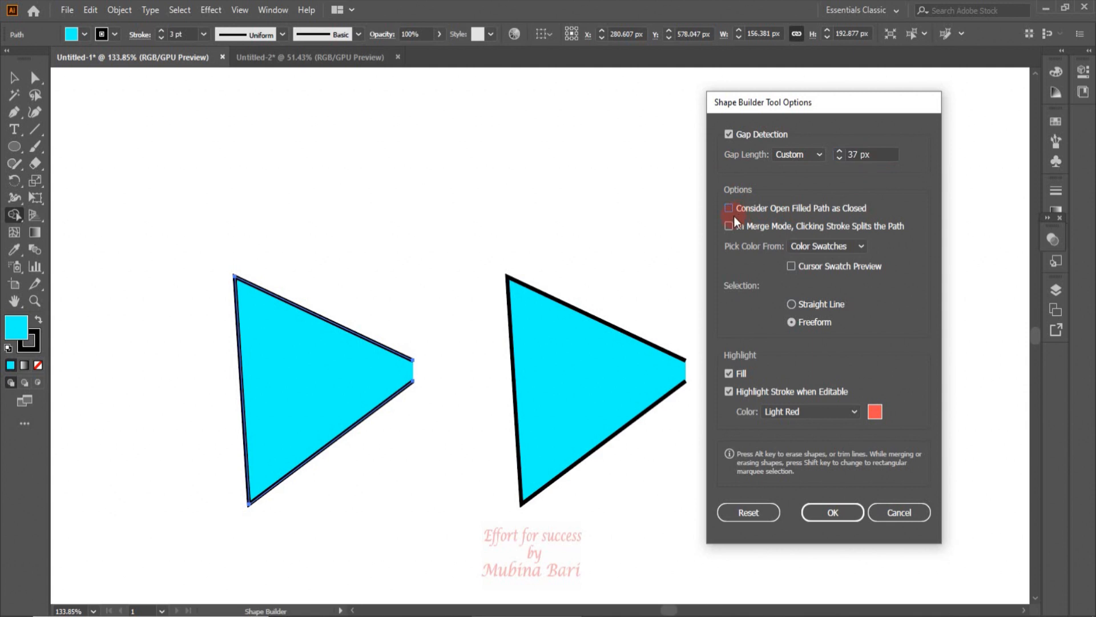
click(729, 209)
click(833, 512)
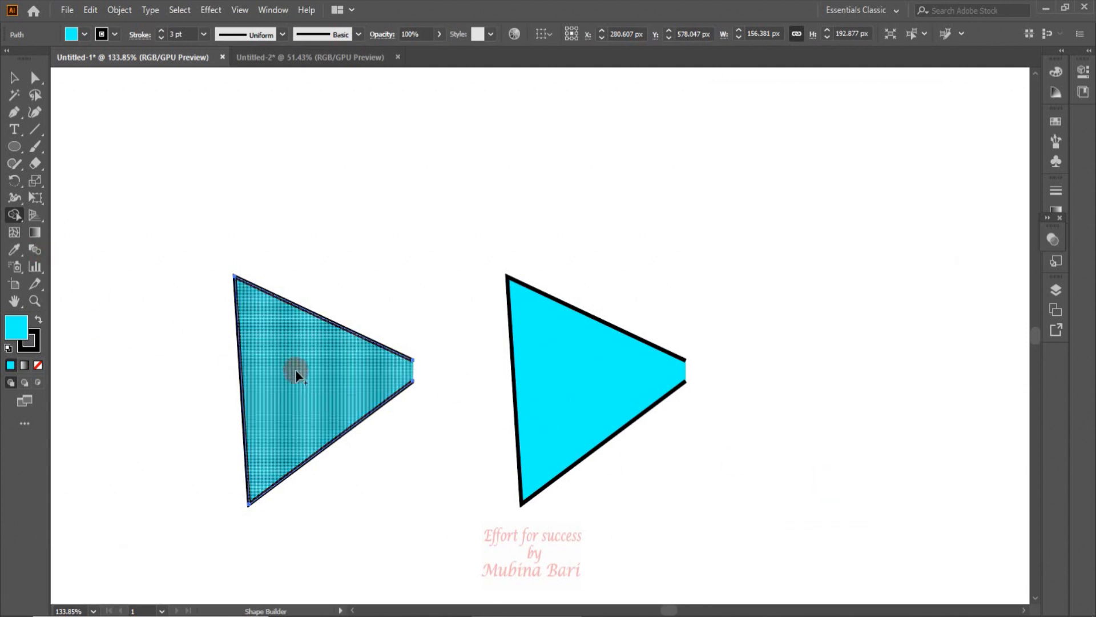
Close the gap at the tip of the left cyan shape with the Shape Builder tool
drag(335, 370, 415, 366)
click(18, 78)
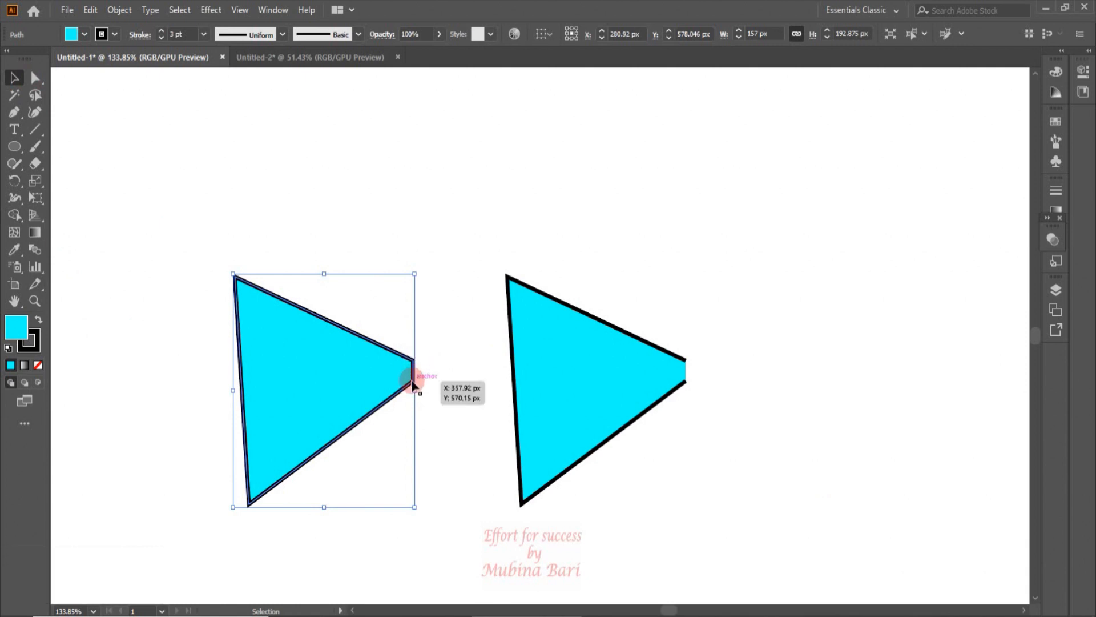
Select the right cyan shape and turn off Gap Detection and Consider Open Filled Path as Closed in the Shape Builder tool options
click(512, 419)
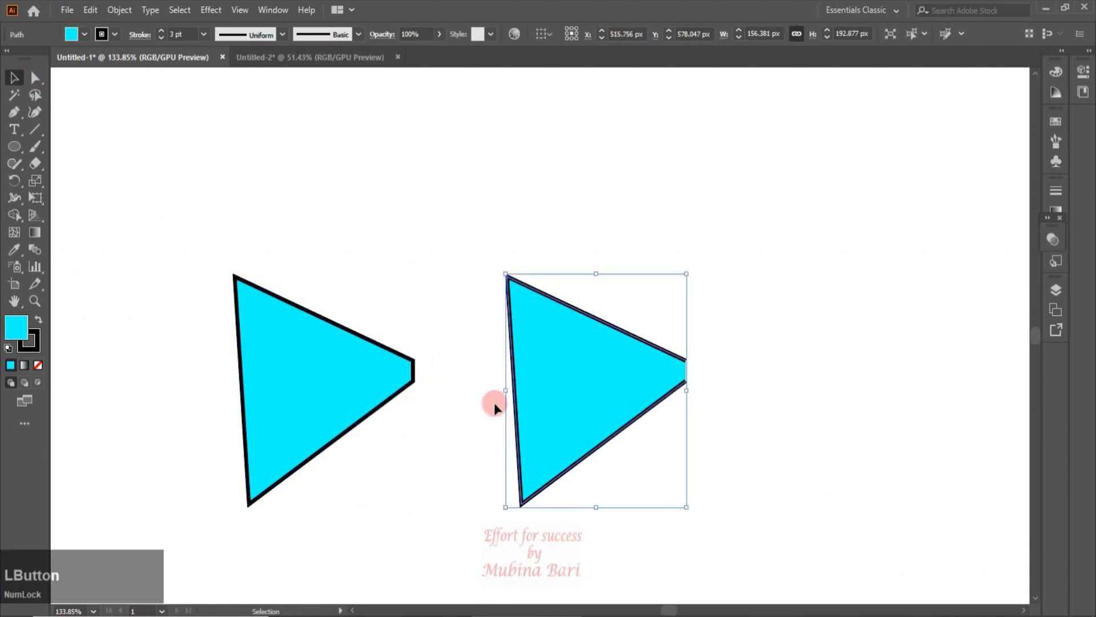
double_click(13, 217)
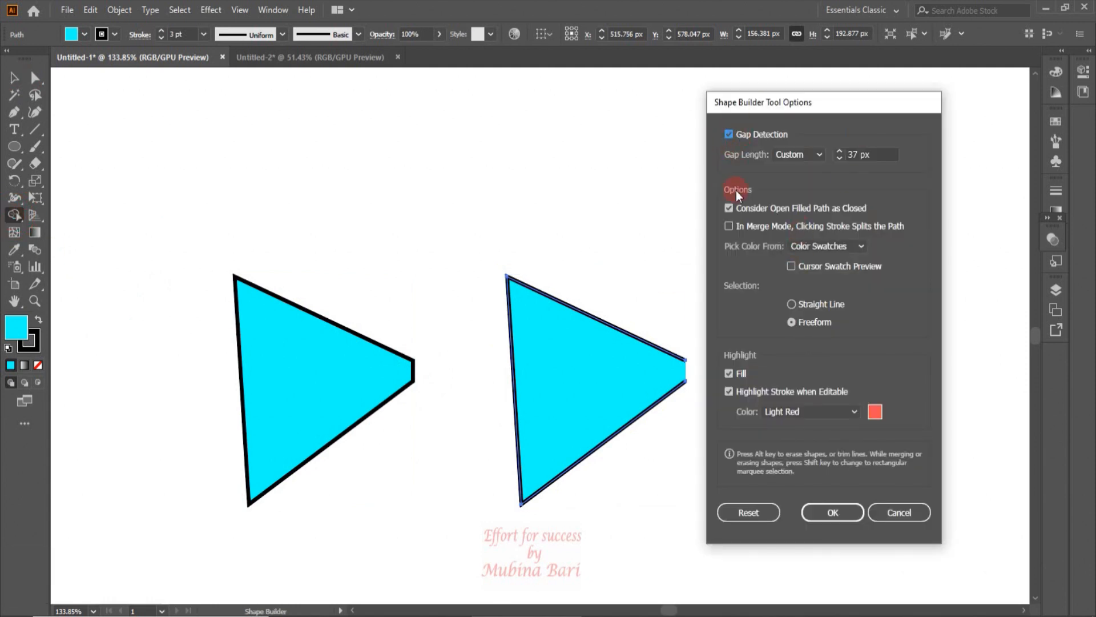
click(729, 135)
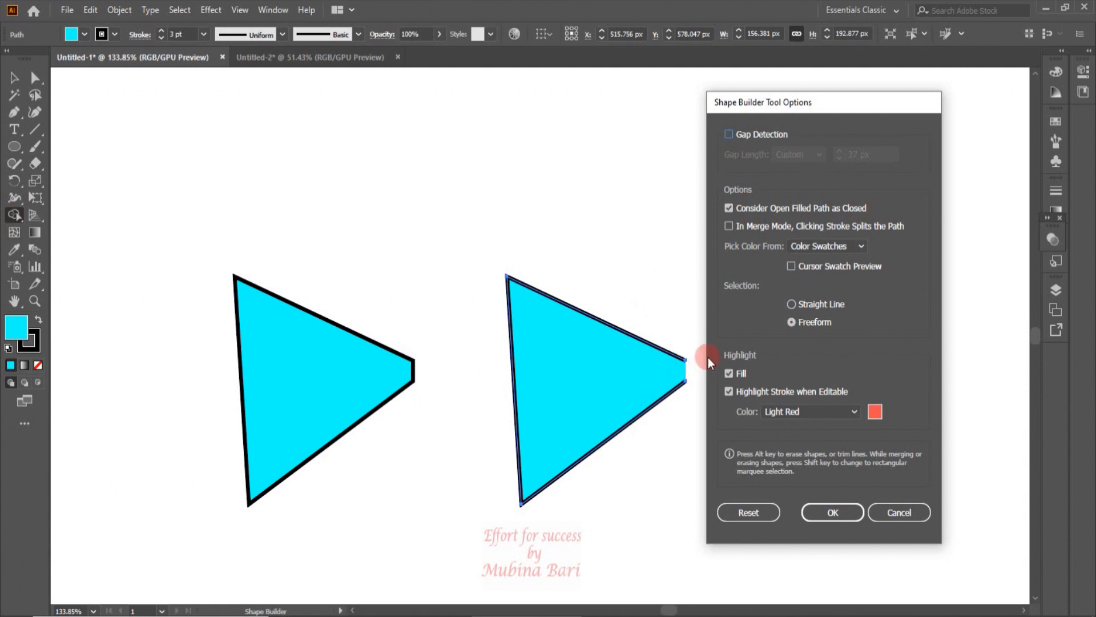
click(729, 208)
click(752, 135)
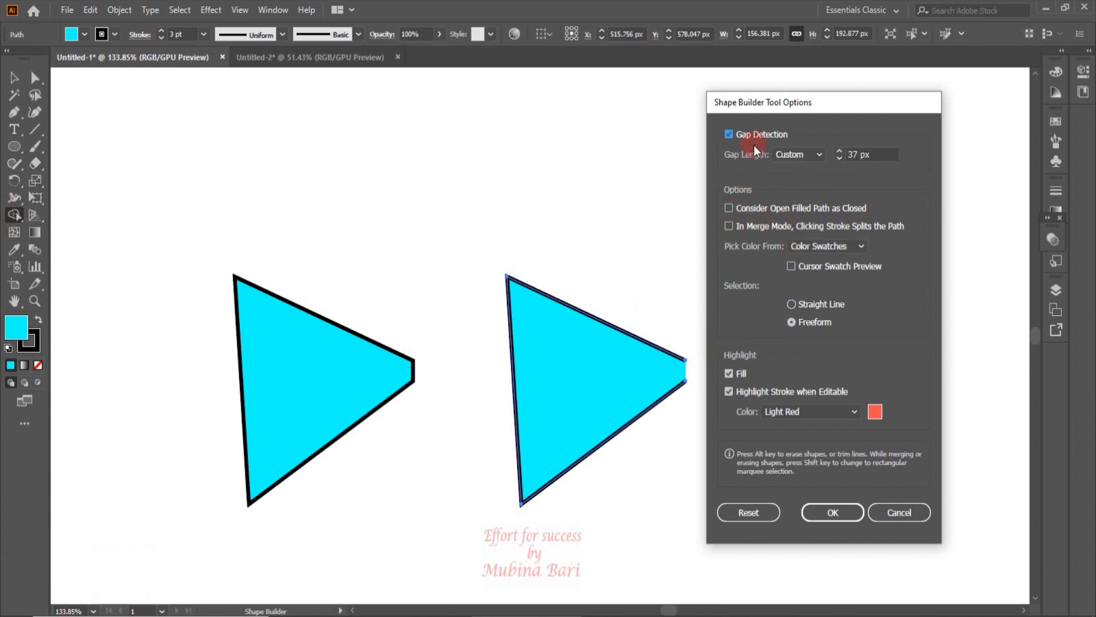
click(725, 136)
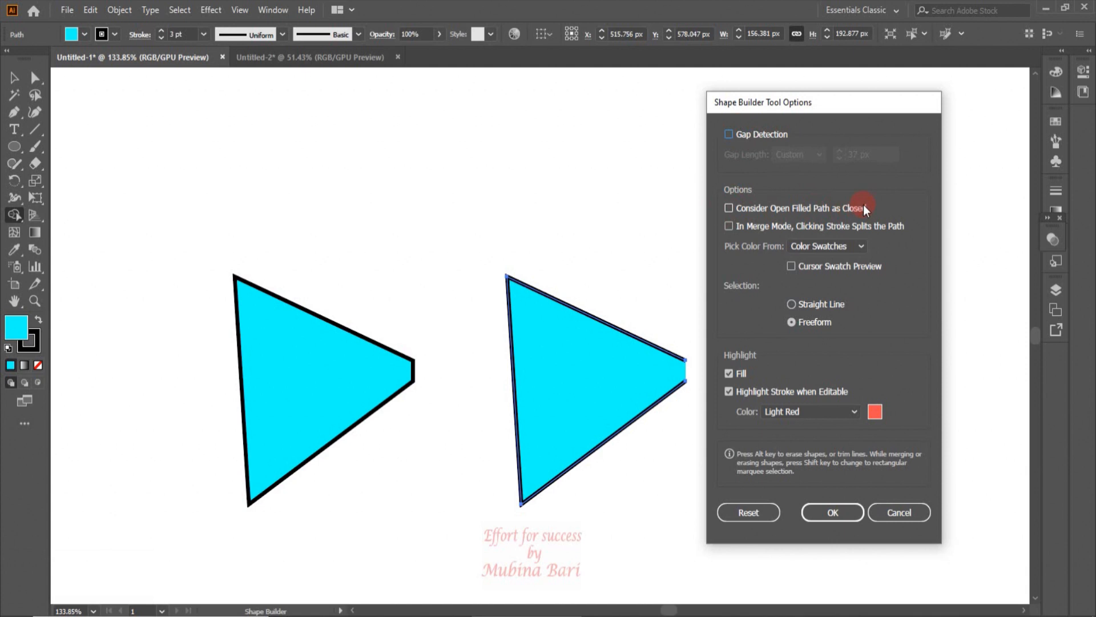
click(837, 512)
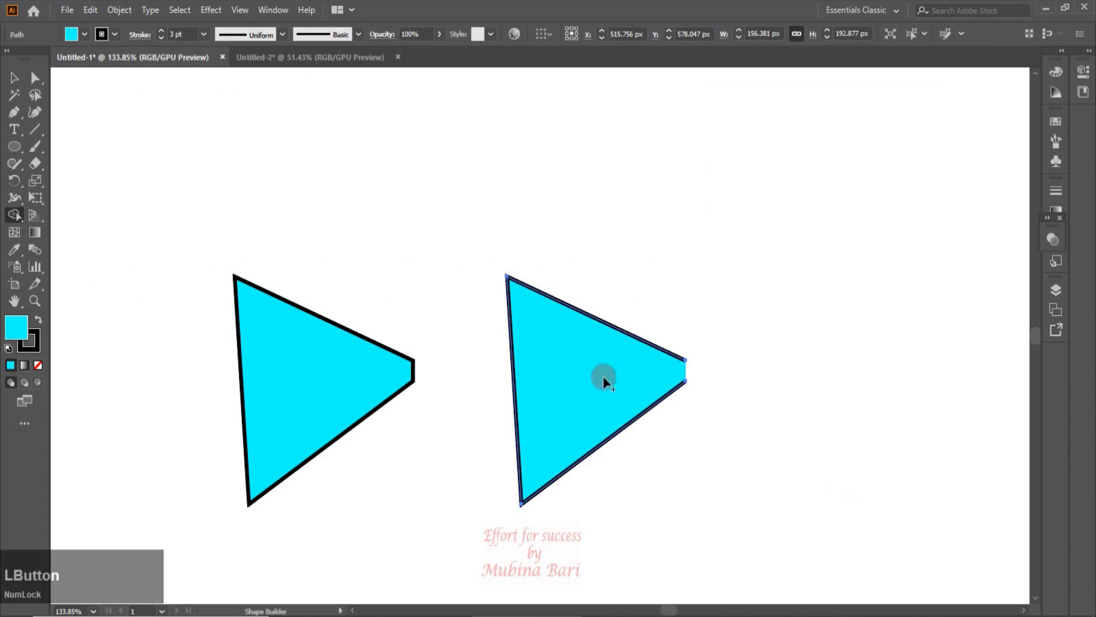
Try repeatedly to close the gap at the right cyan shape's tip with the Shape Builder tool
drag(587, 375, 731, 371)
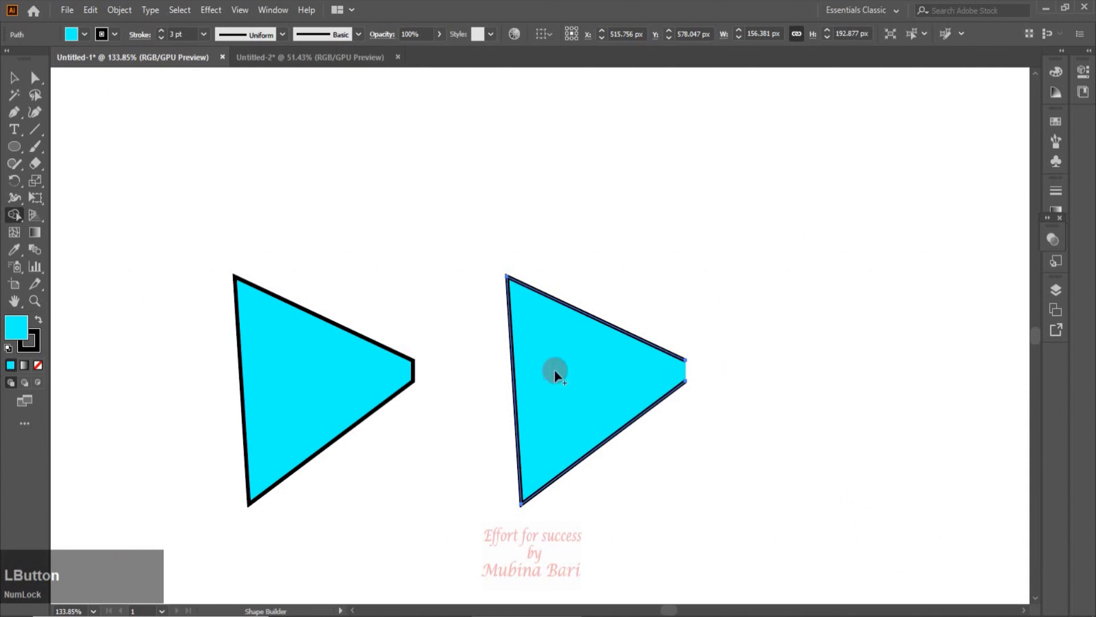
drag(619, 393, 807, 350)
mouse_move(607, 382)
mouse_down()
mouse_move(739, 367)
mouse_move(685, 367)
mouse_move(726, 372)
mouse_up()
drag(616, 382, 748, 364)
Turn on Cursor Swatch Preview in the Shape Builder tool options, with Pick Color From set to Color Swatches
double_click(14, 215)
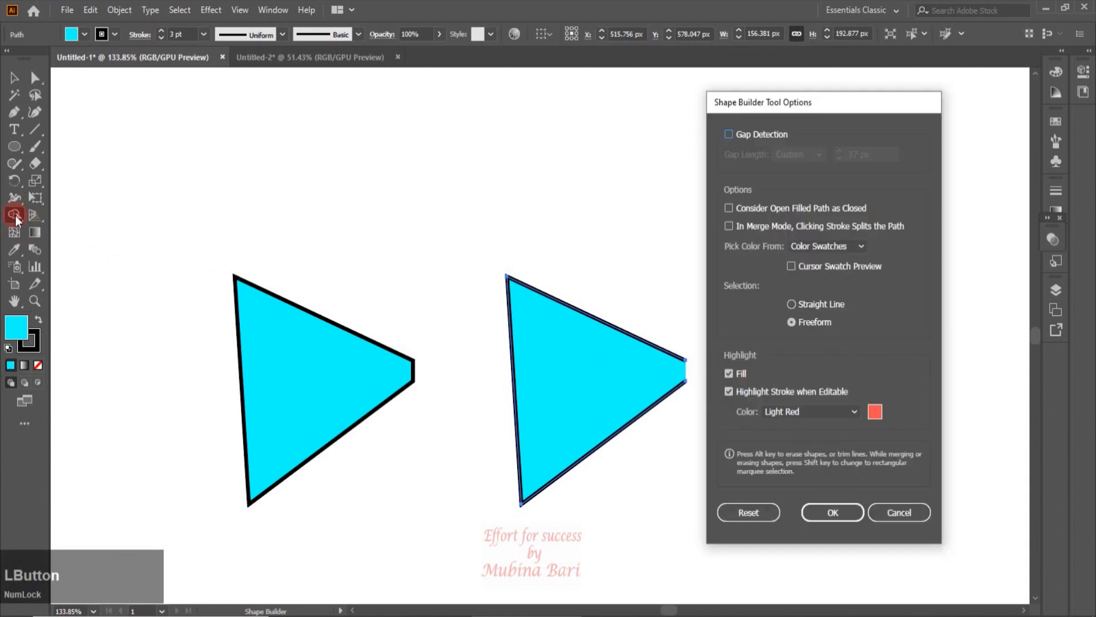
click(731, 209)
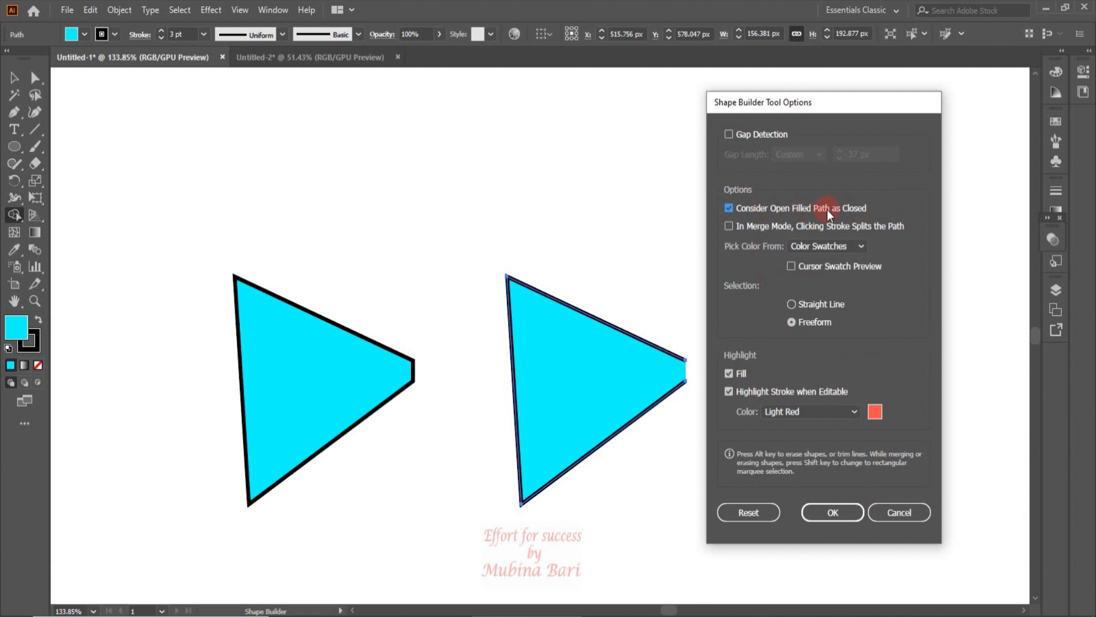
click(728, 208)
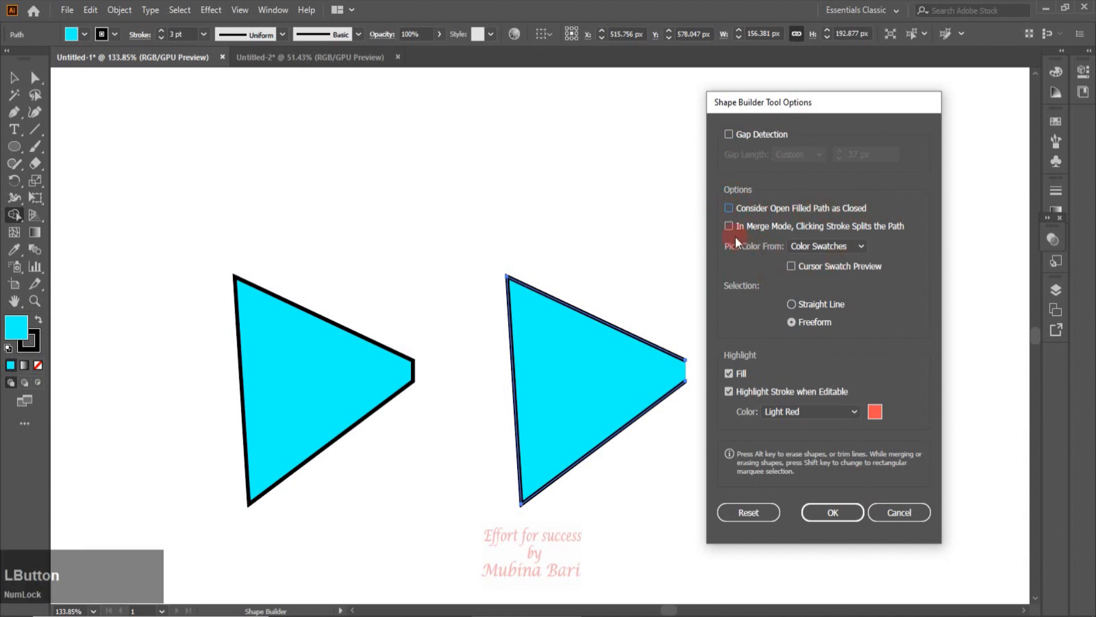
click(730, 226)
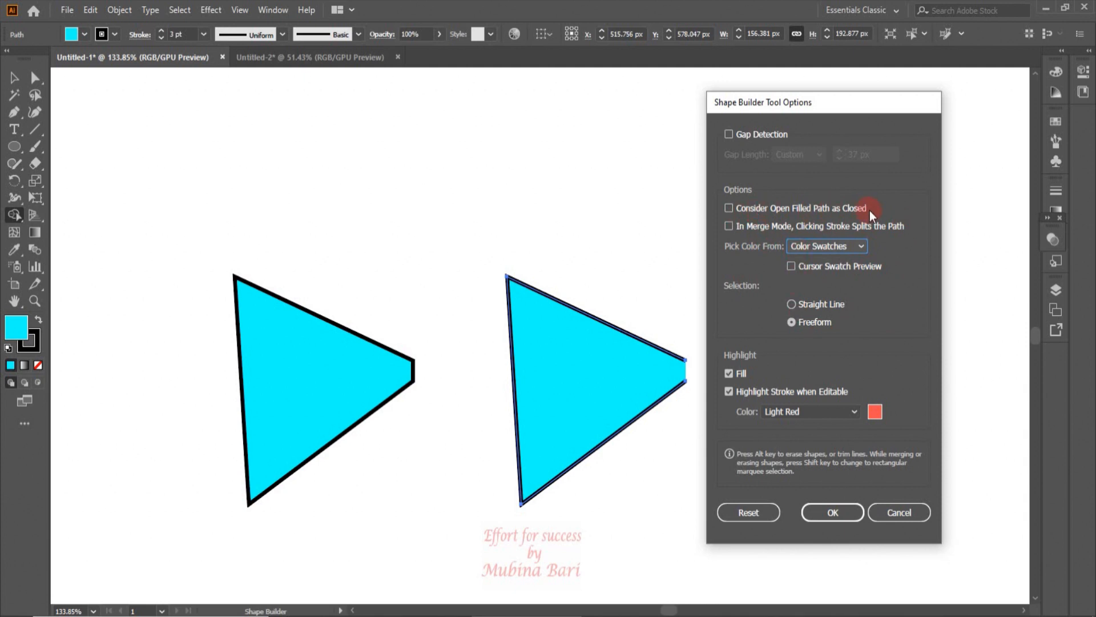
click(791, 265)
click(862, 249)
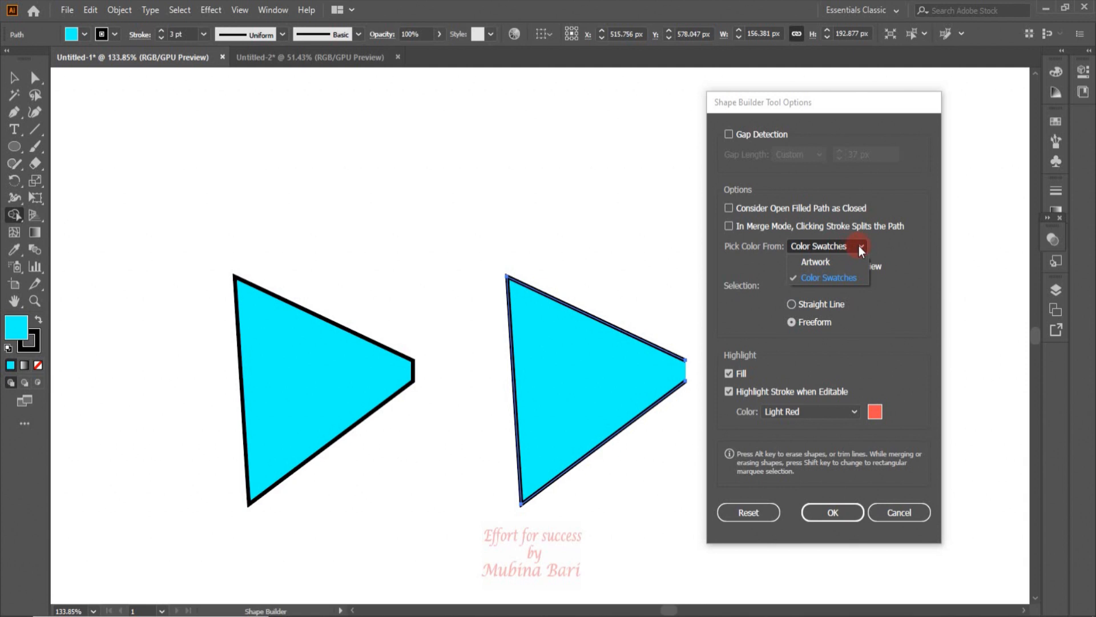
click(860, 247)
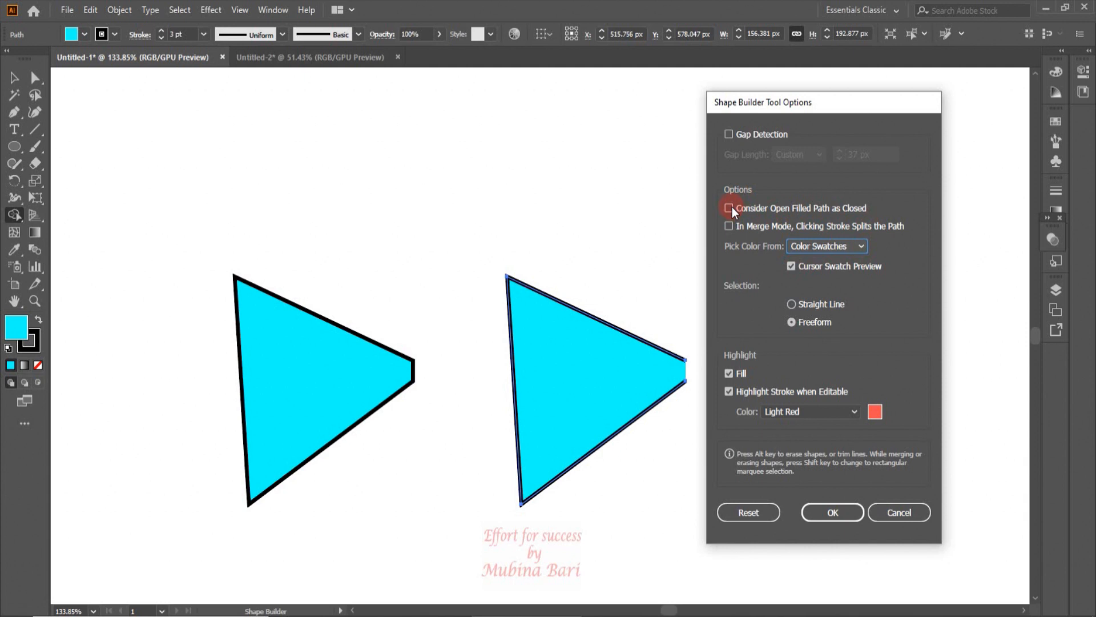
click(833, 511)
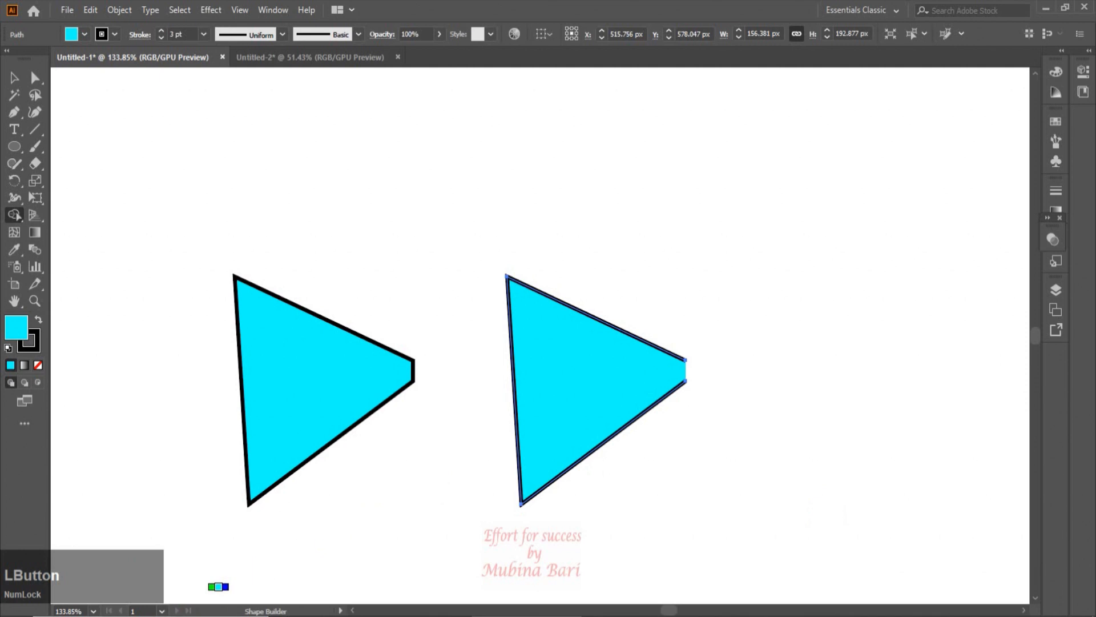
Delete both cyan shapes and move the blue triangle to the lower-left part of the artboard
click(92, 610)
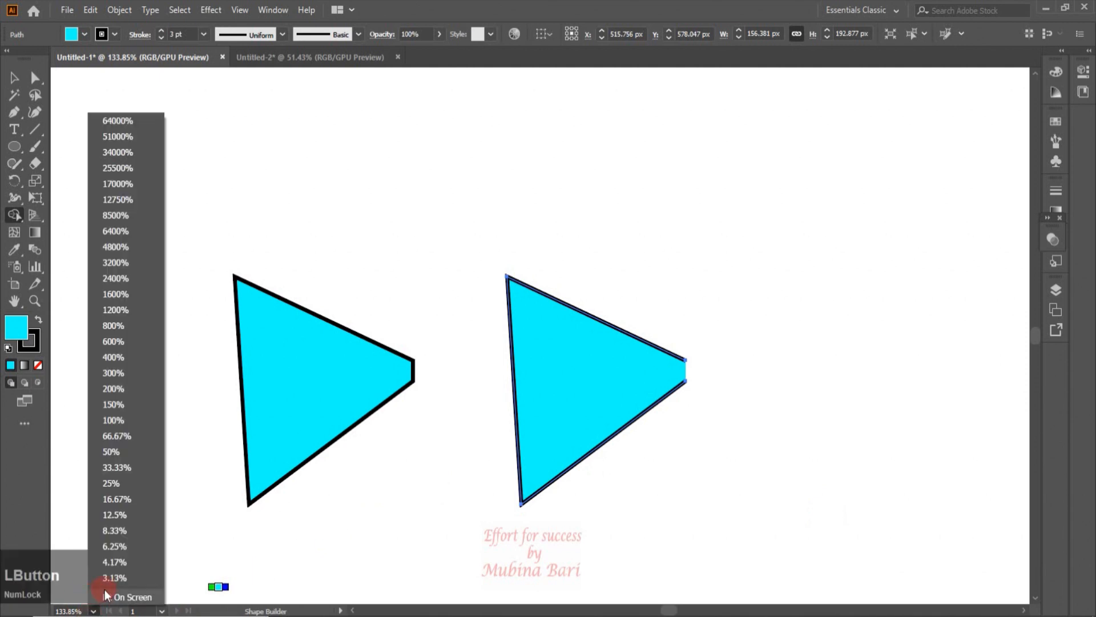
click(105, 595)
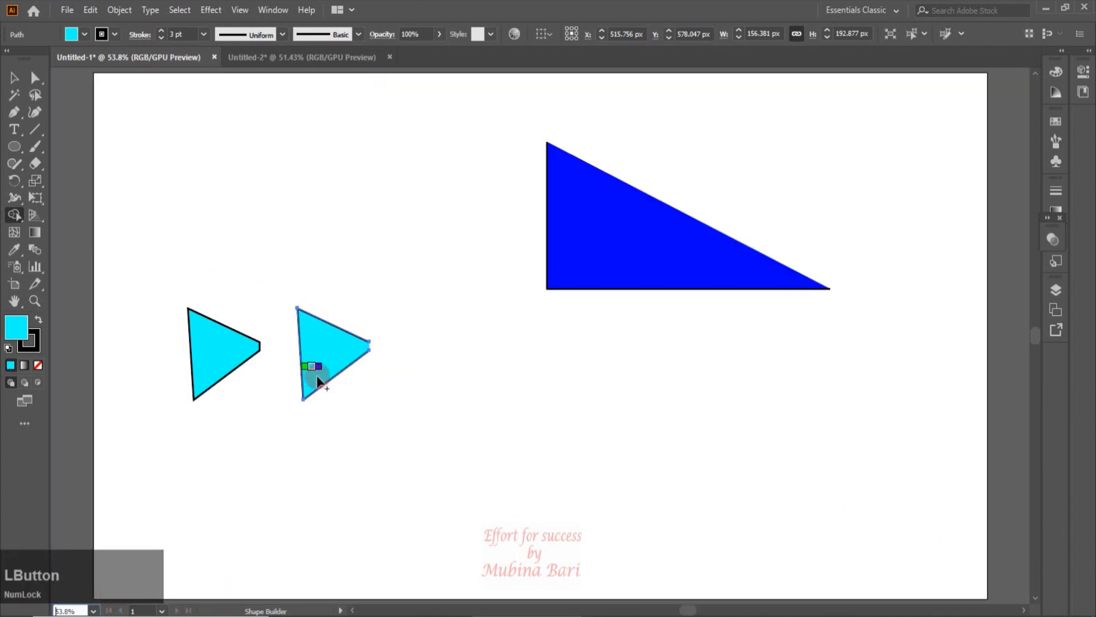
click(14, 76)
drag(151, 292, 409, 406)
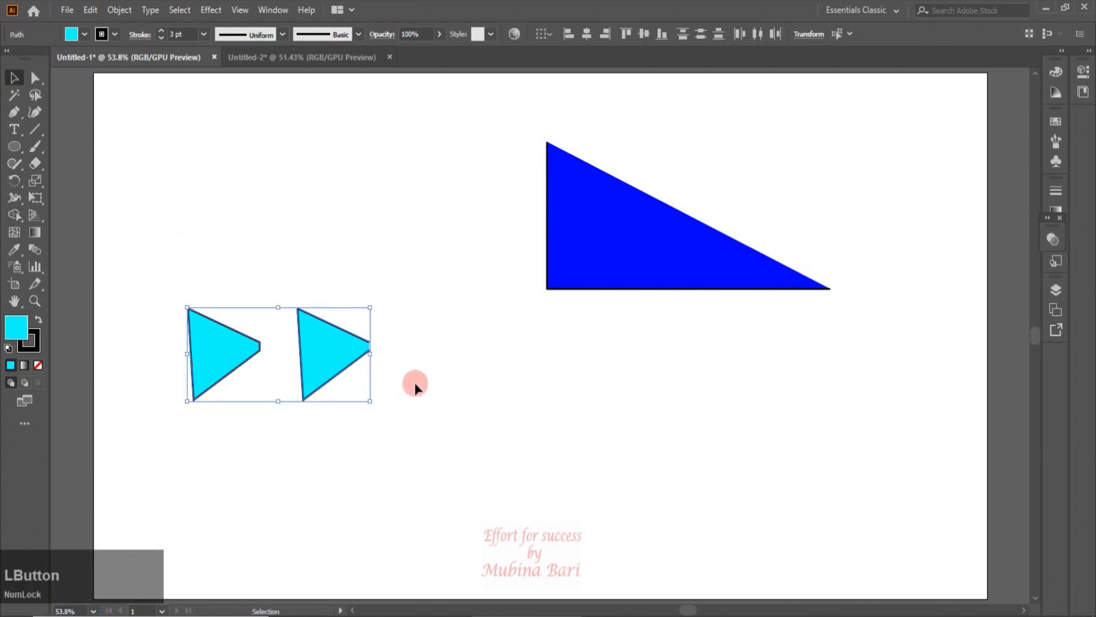
key(Delete)
drag(582, 269, 285, 393)
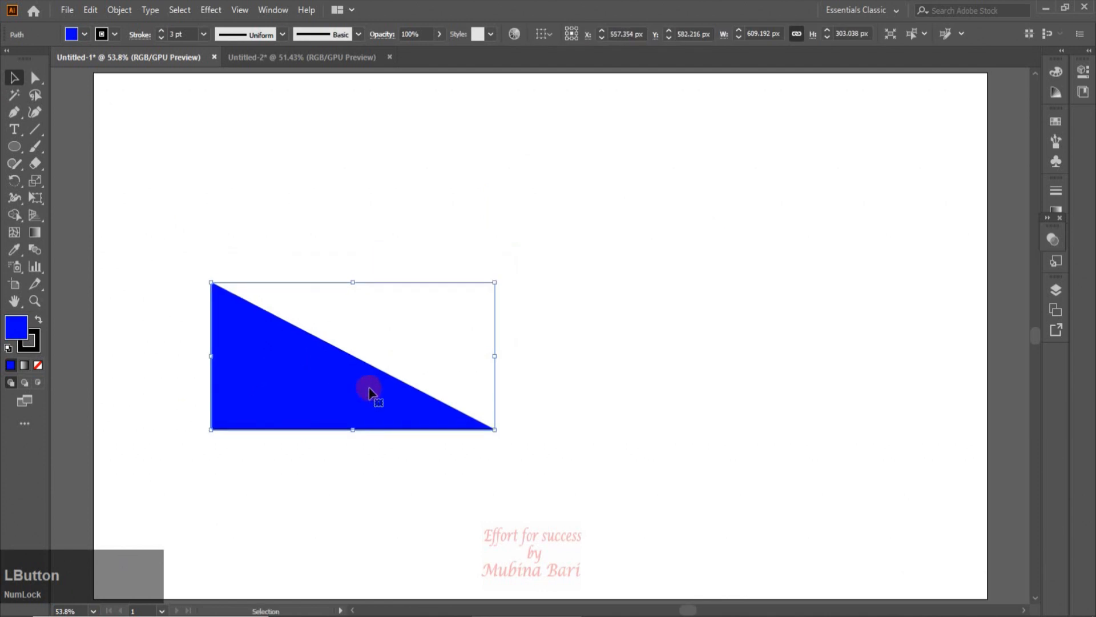
Draw a circle about 284 px wide overlapping the blue triangle's sloped edge and fill it with cyan
click(14, 147)
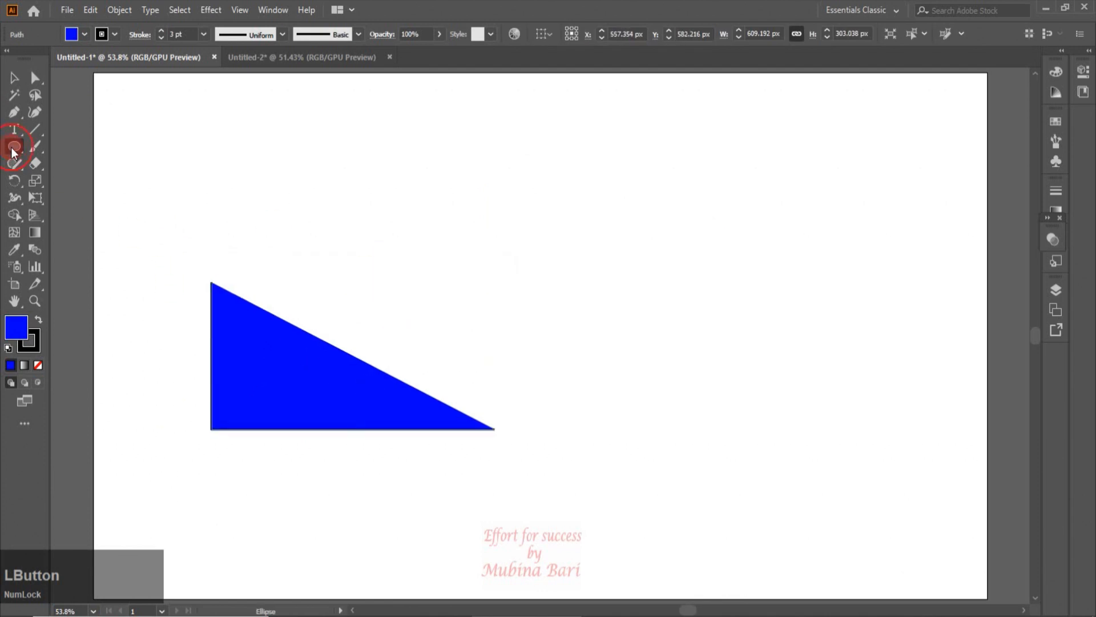
drag(282, 274, 414, 407)
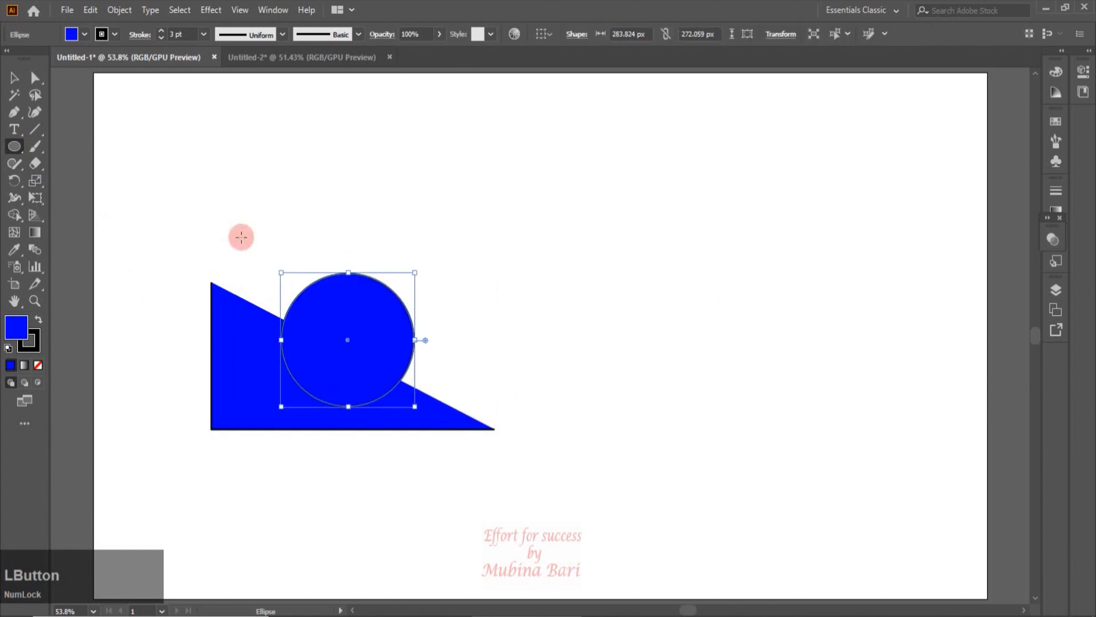
click(84, 35)
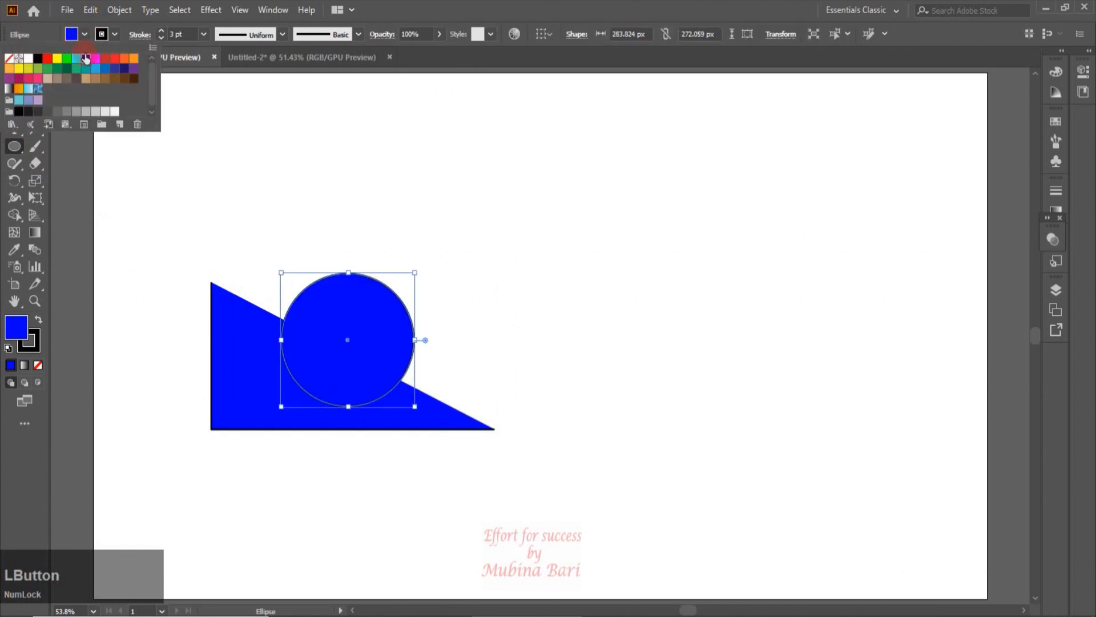
click(76, 59)
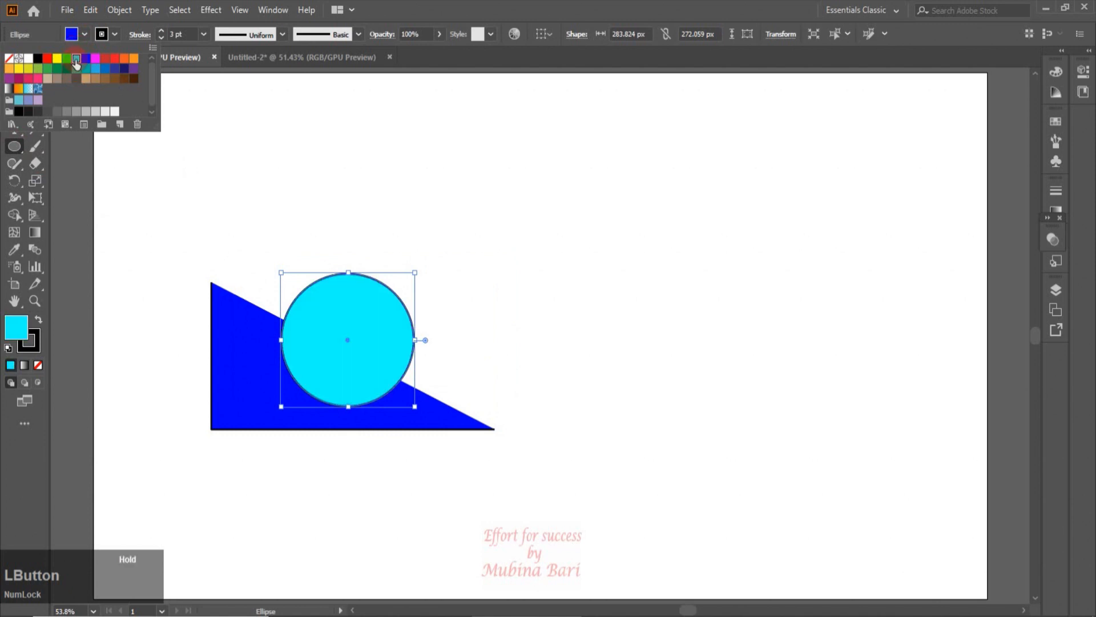
click(154, 308)
drag(164, 233, 213, 316)
key(Delete)
Select the triangle and the circle together, activate the Shape Builder tool and display the color swatches
click(22, 83)
drag(159, 190, 288, 365)
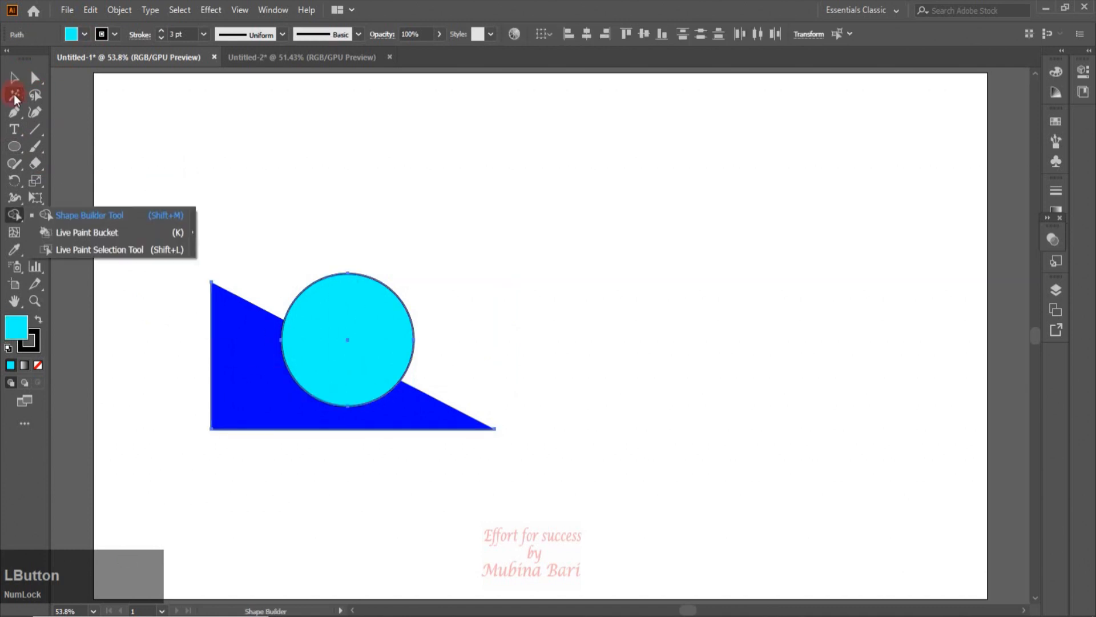
click(14, 217)
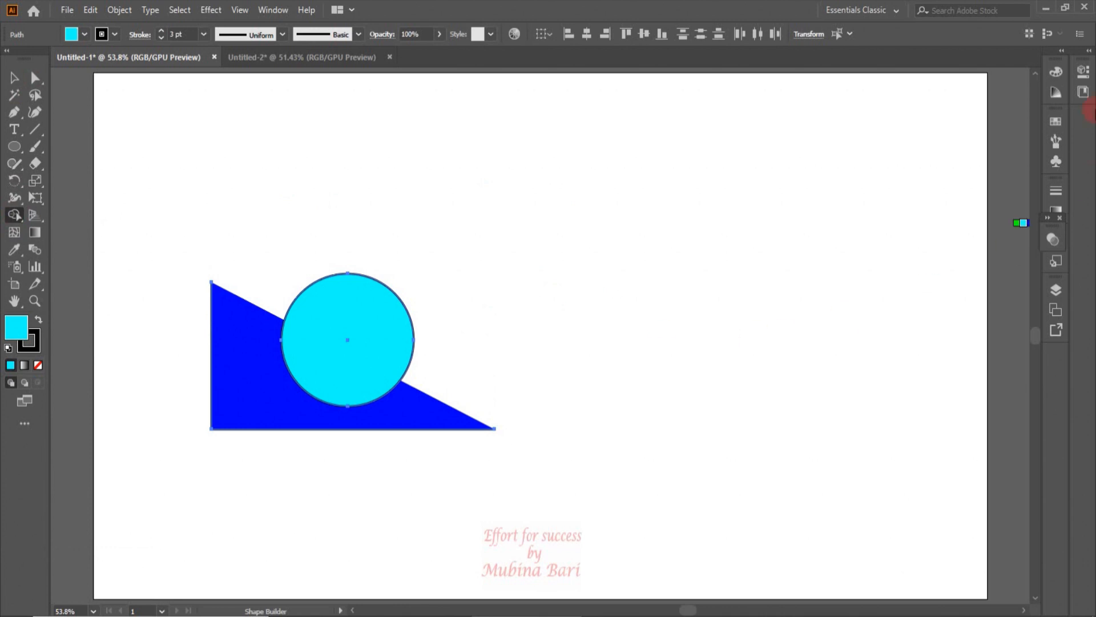
click(1059, 127)
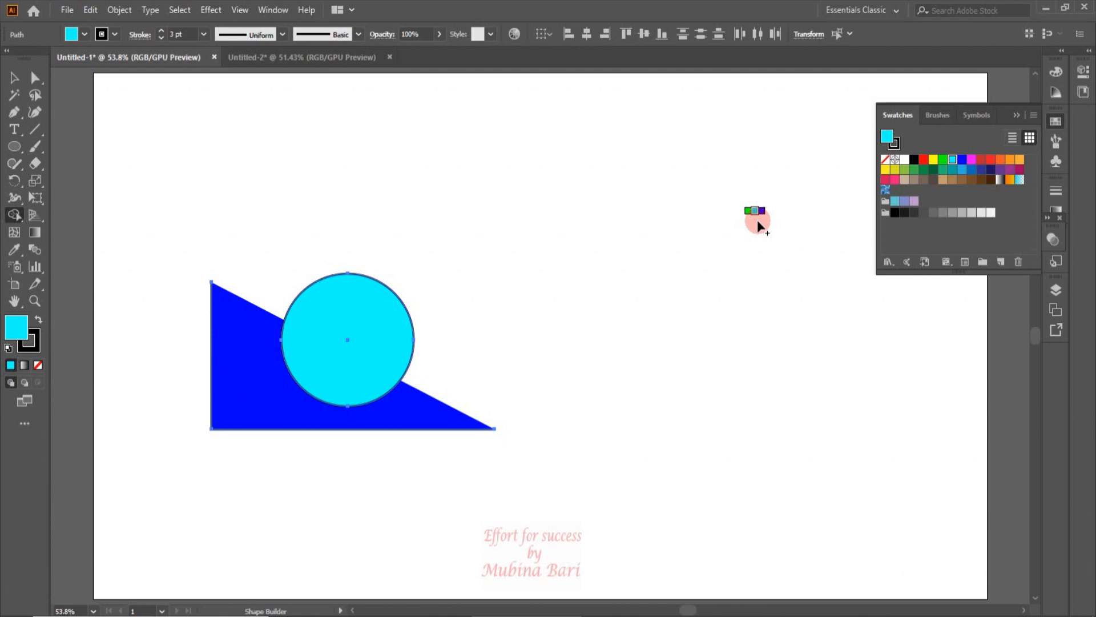
Cycle the cursor swatch preview forward to red and merge the circle's area so it takes the red fill
key(Right)
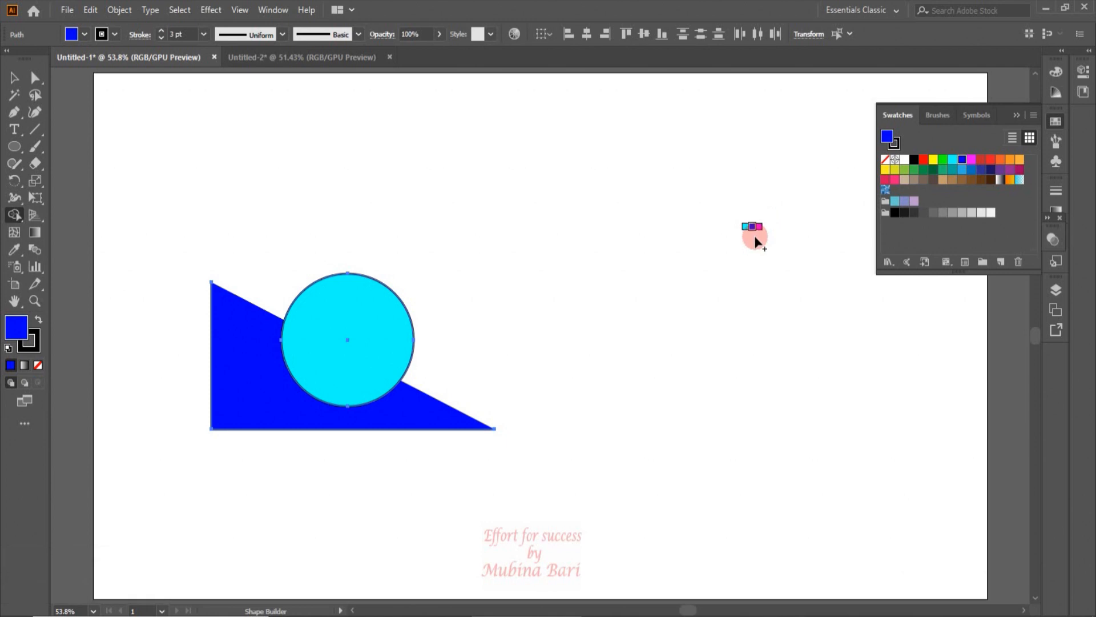
key(Right)
key(Right)
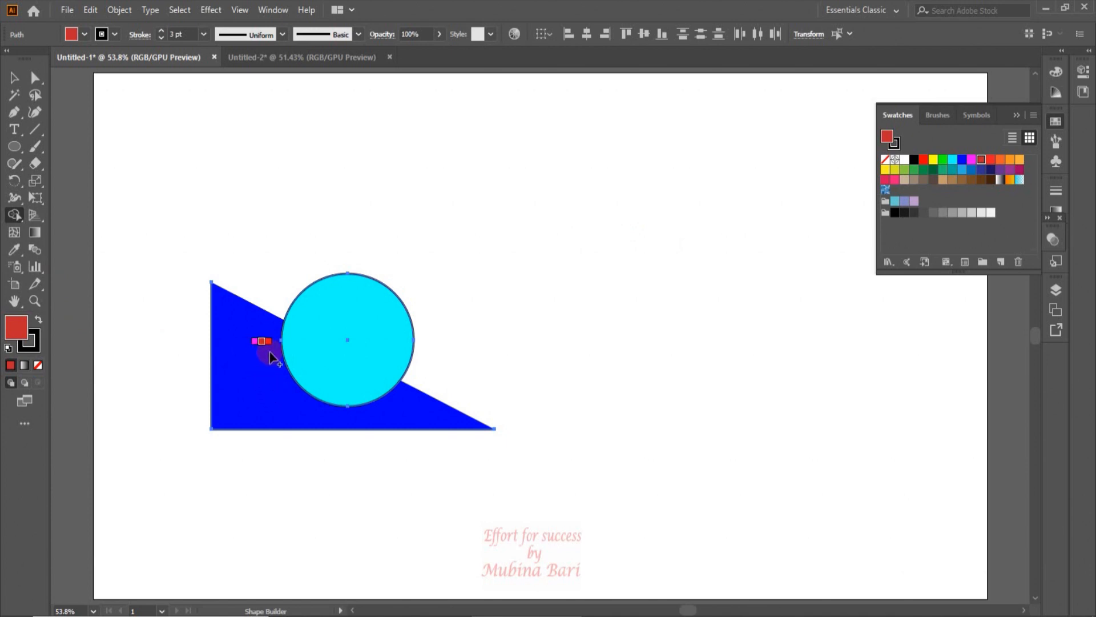
drag(258, 384, 309, 366)
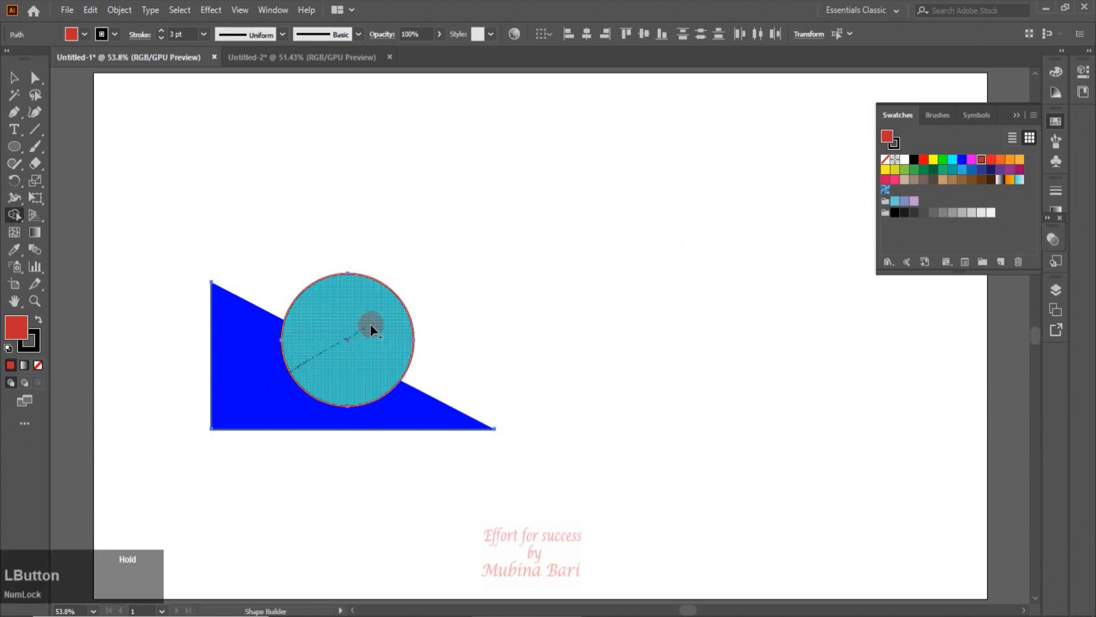
drag(362, 328, 401, 307)
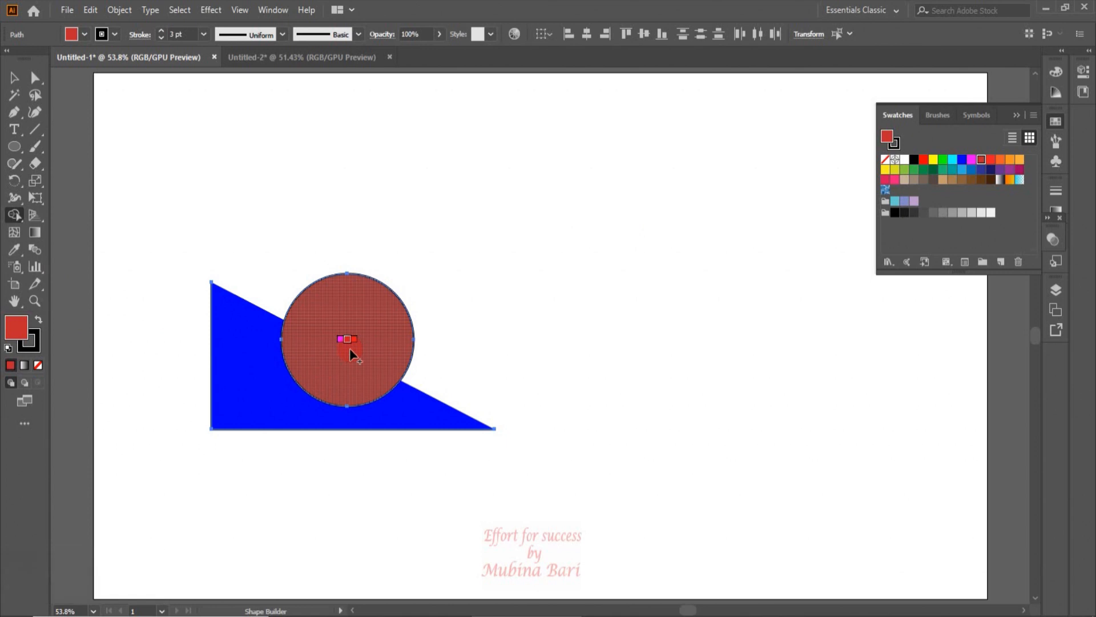
Cycle the cursor swatch preview forward to light orange and apply that fill to the circle
key(Right)
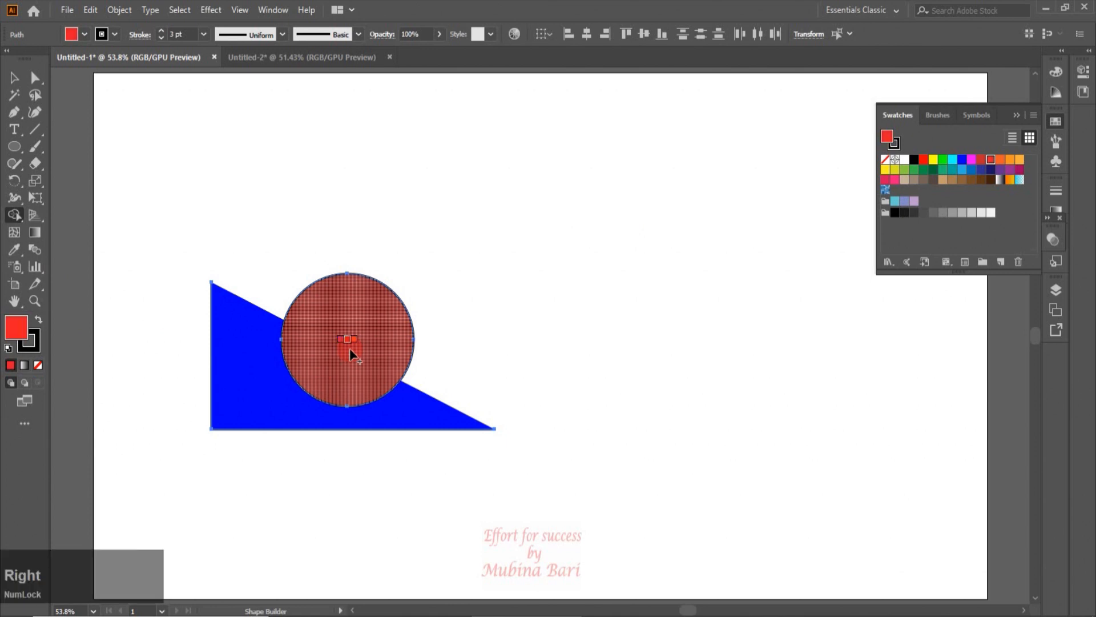
key(Right)
key(Right)
key(Right)
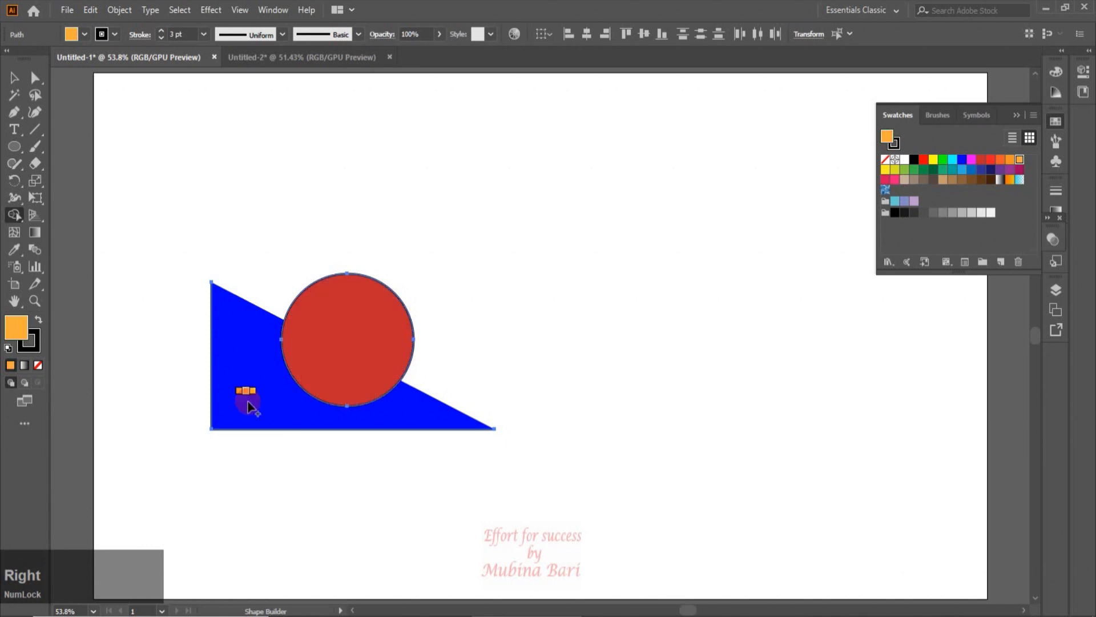
click(354, 349)
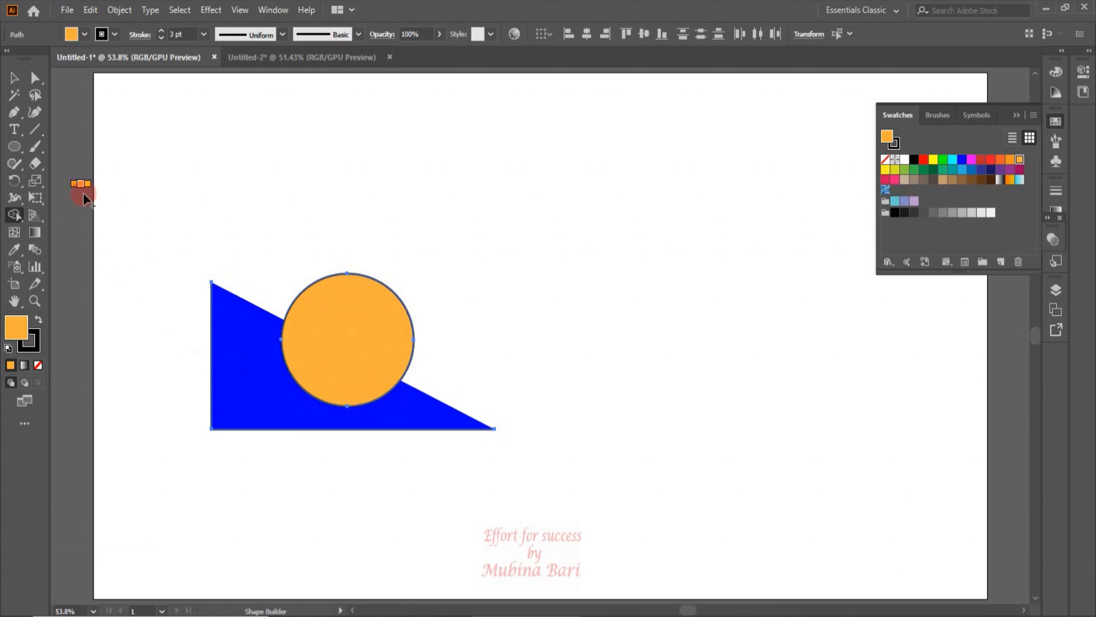
Select the triangle and circle together and enable Consider Open Filled Path as Closed in the Shape Builder options
drag(209, 255, 451, 442)
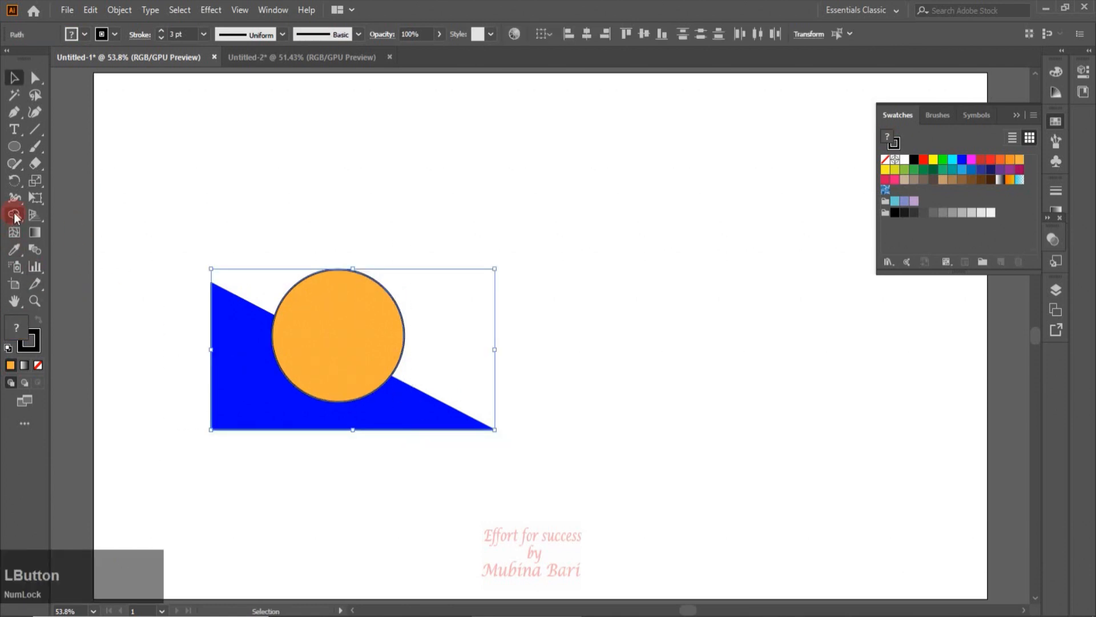
double_click(14, 215)
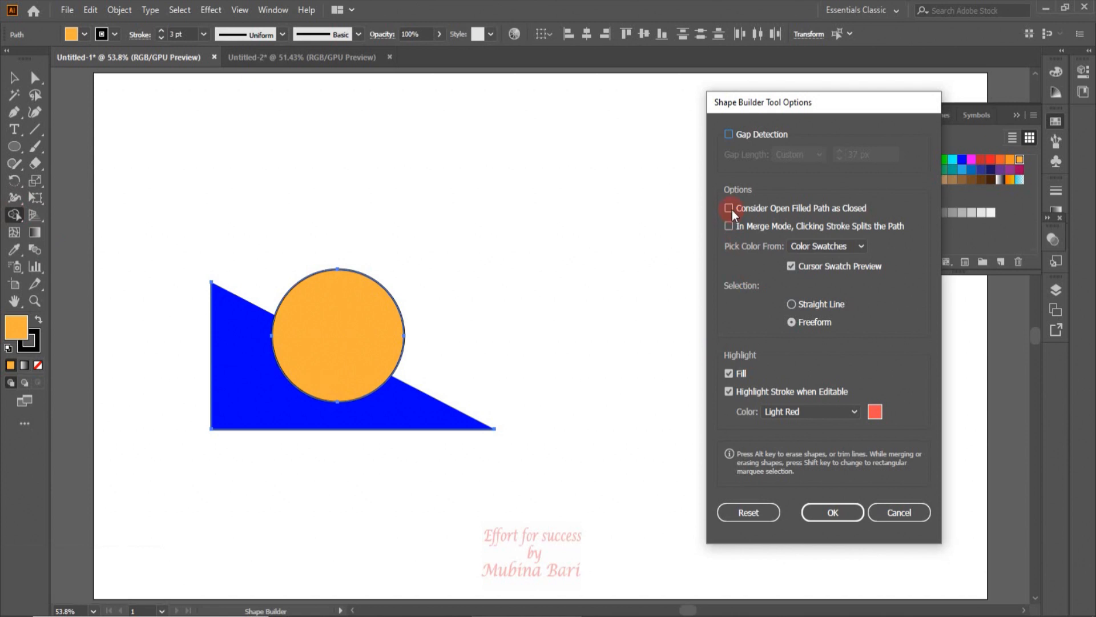
click(729, 207)
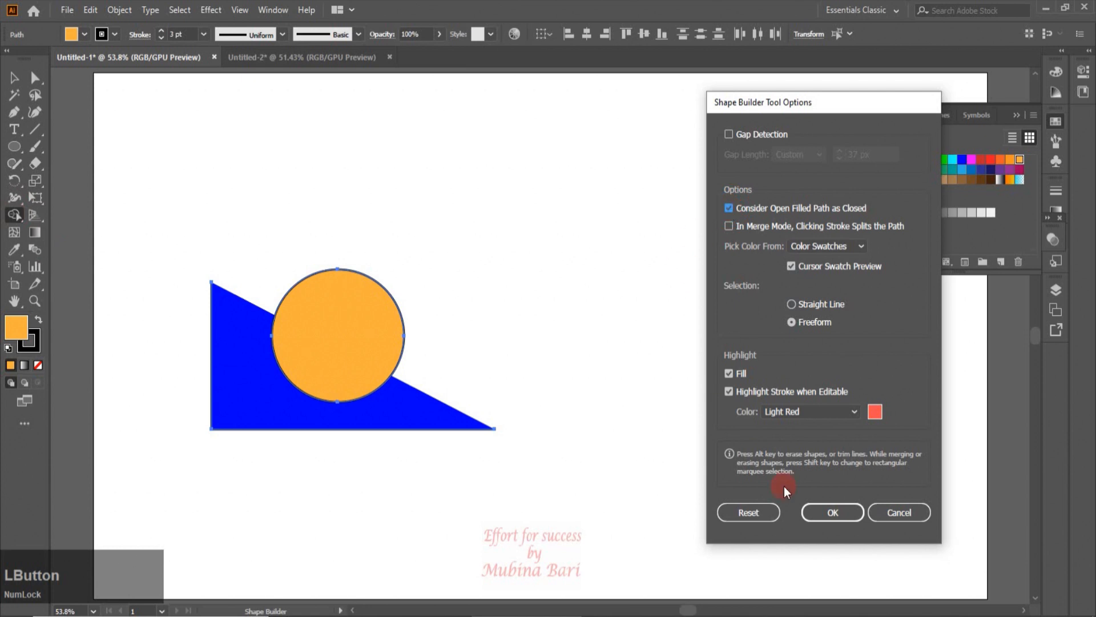
click(835, 512)
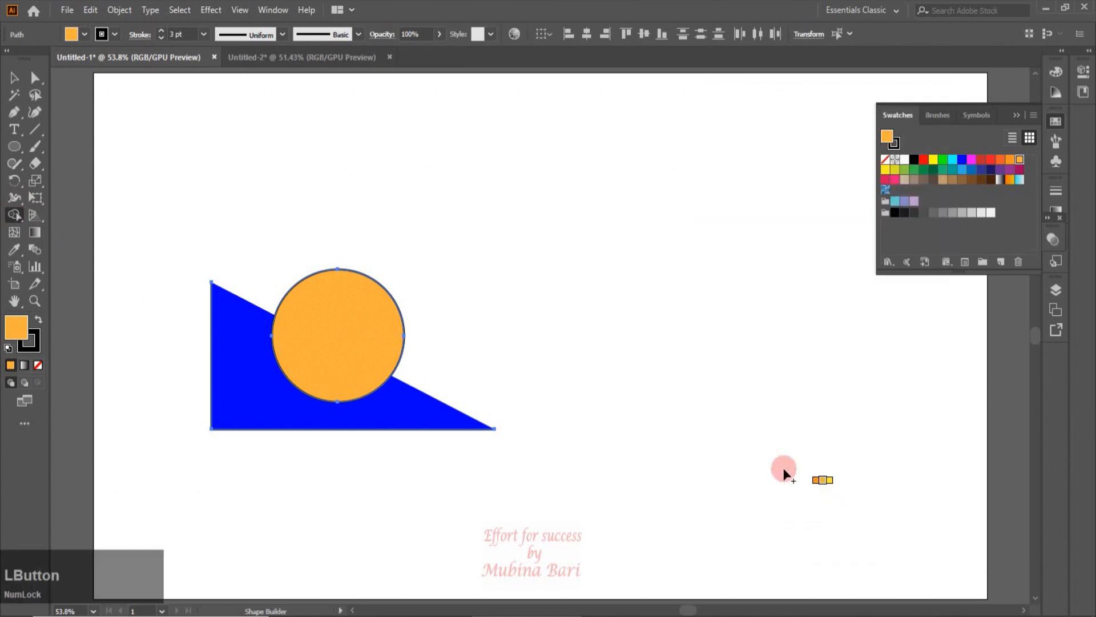
Merge the triangle and the circle into one orange shape, and undo the merge
drag(256, 405, 415, 279)
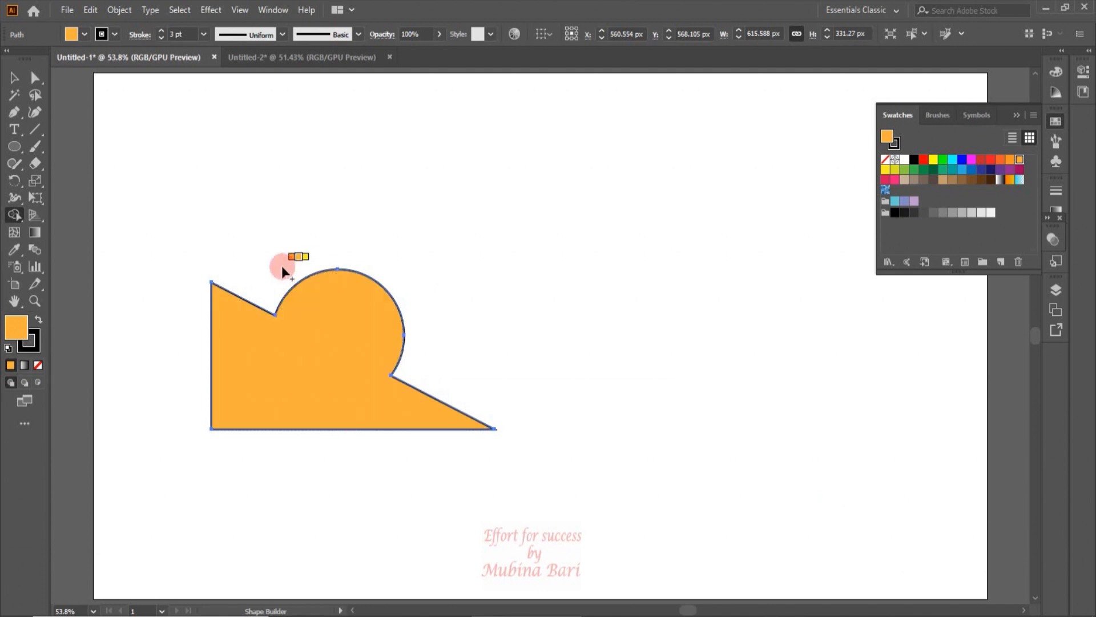
click(14, 77)
click(403, 393)
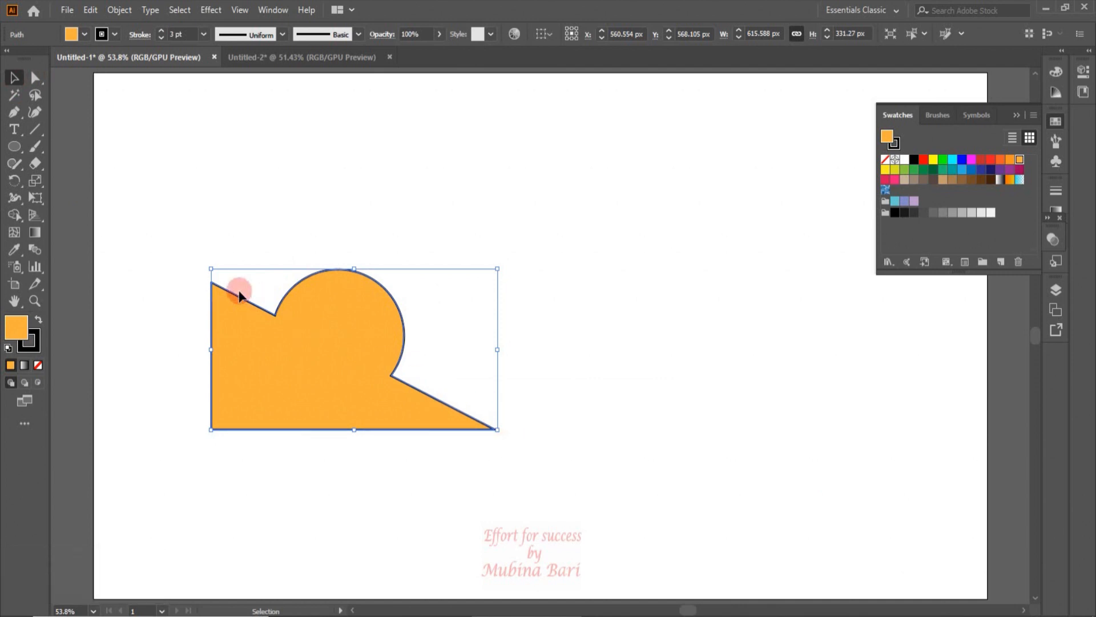
key(ctrl+z)
key(ctrl+z)
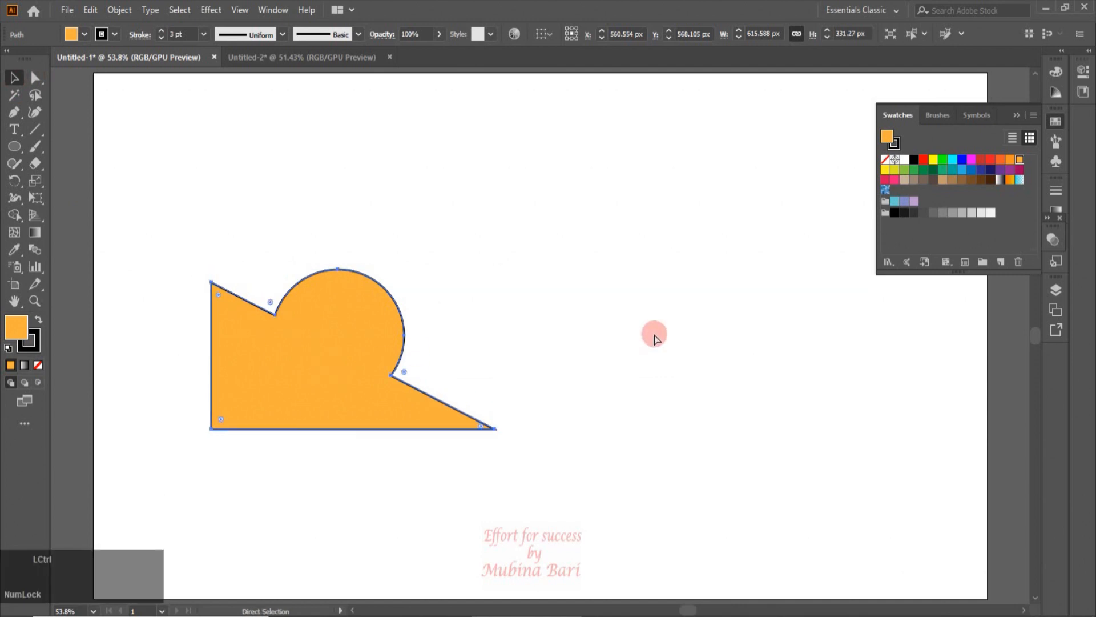
Remove the blue triangle and duplicate the orange circle to form a cluster of three overlapping circles
click(374, 377)
drag(414, 430, 624, 521)
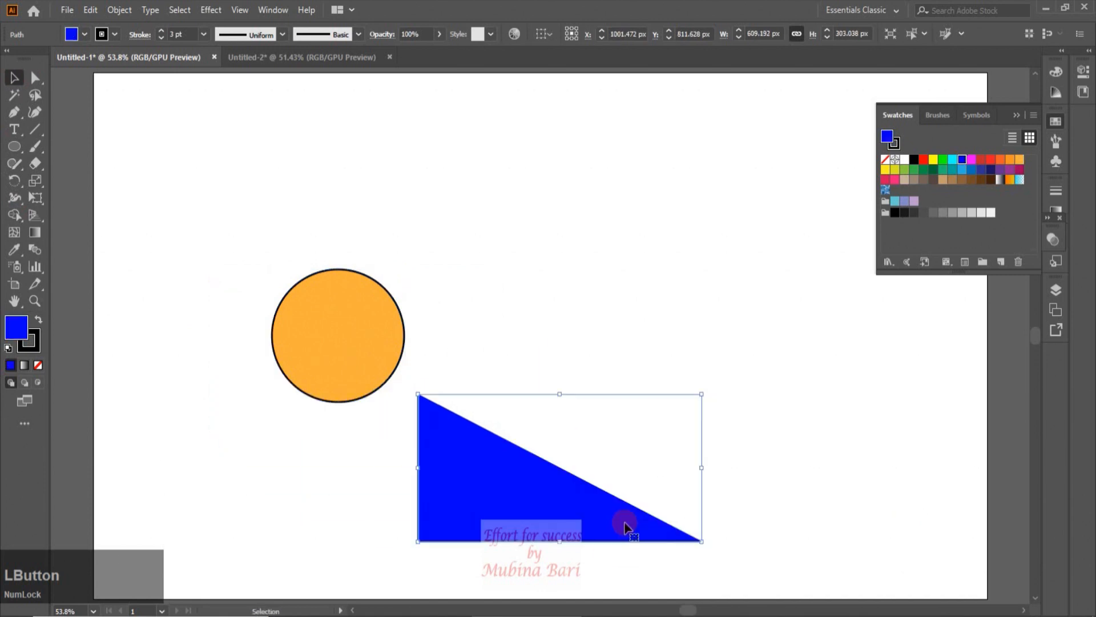
key(ctrl+z)
key(ctrl+z)
drag(276, 350, 401, 275)
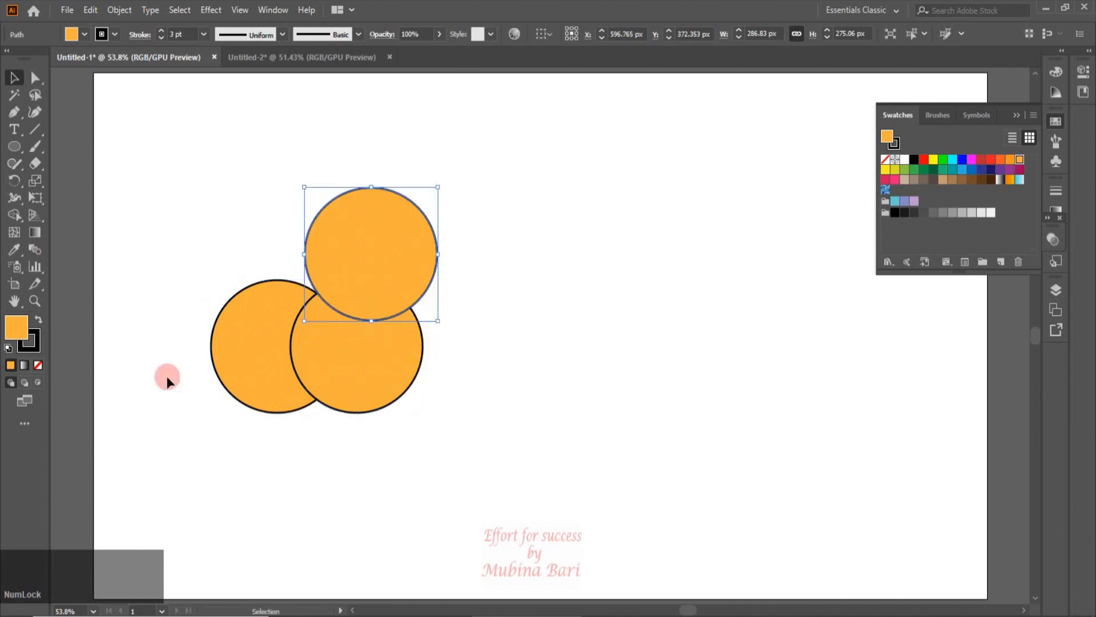
With all three circles selected, disable Cursor Swatch Preview and enable In Merge Mode, Clicking Stroke Splits the Path for the Shape Builder
click(188, 166)
drag(188, 166, 440, 374)
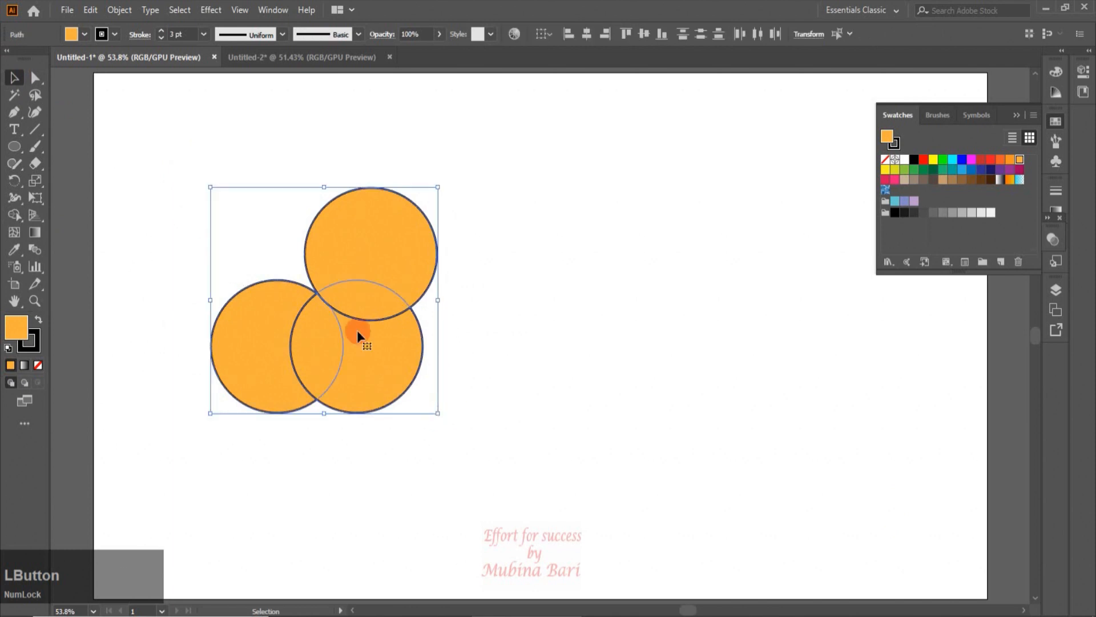
double_click(14, 215)
click(972, 260)
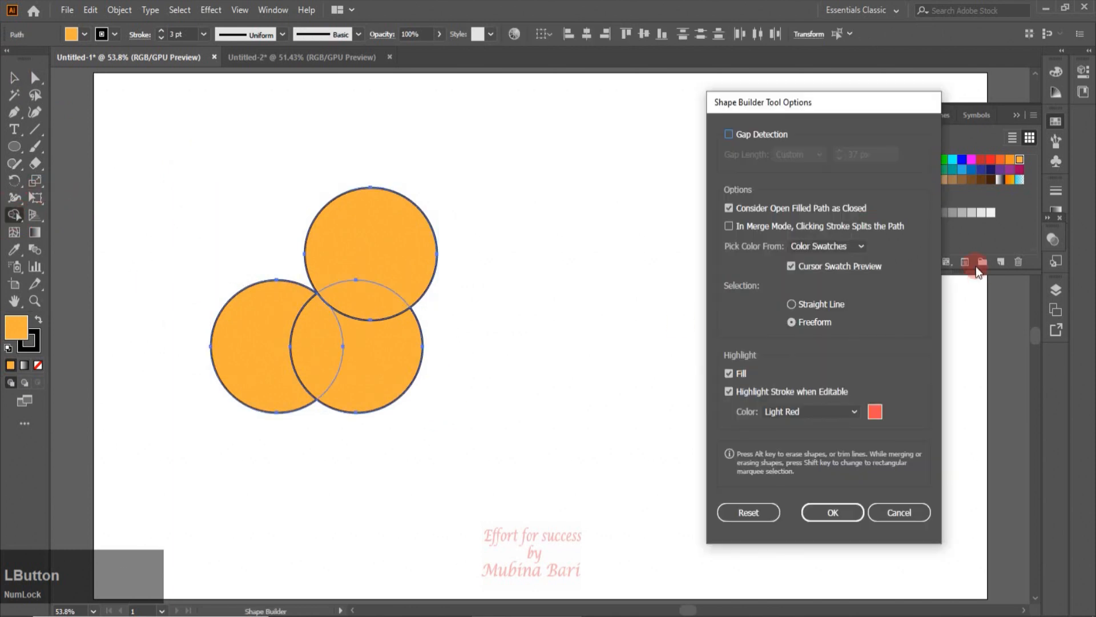
click(793, 265)
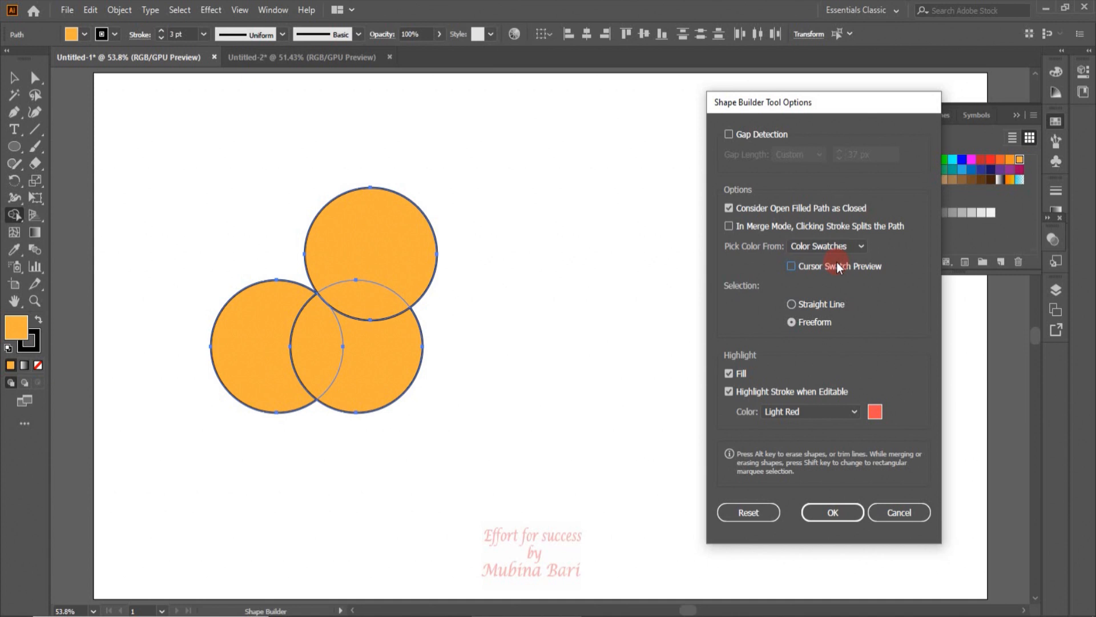
click(729, 226)
click(729, 226)
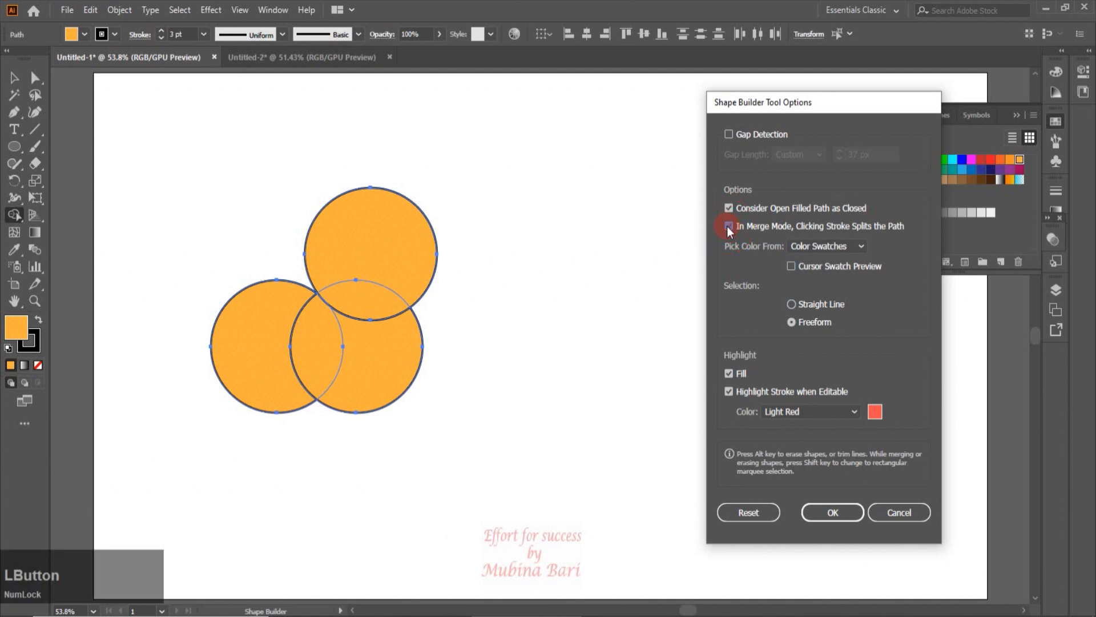
click(838, 517)
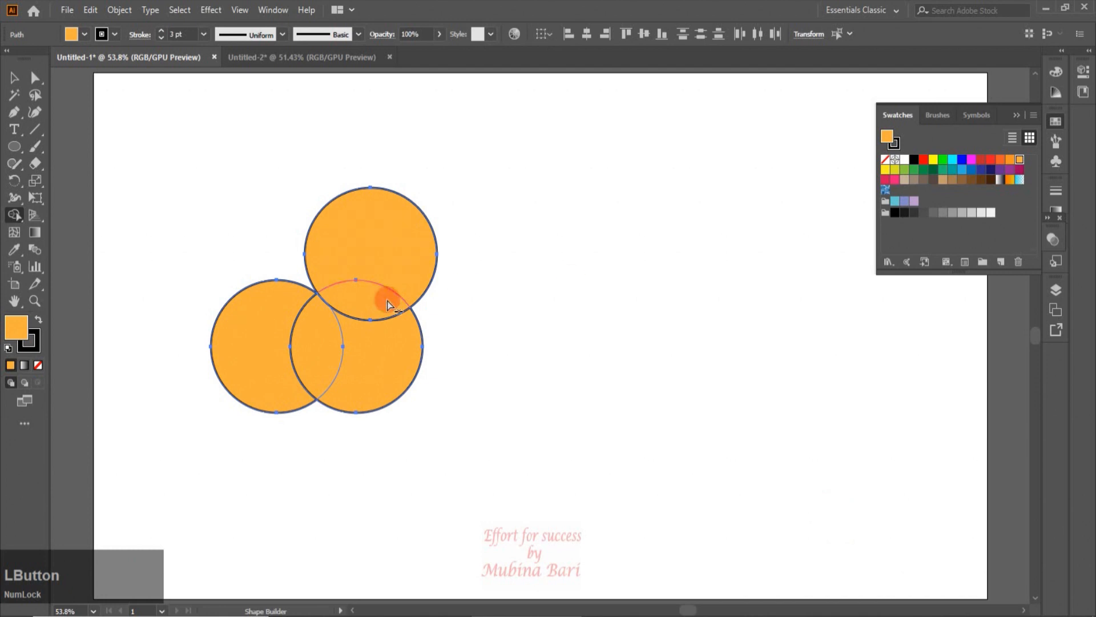
Split off the left circle's arc inside the middle circle and set the fill of all three circles to None
click(344, 332)
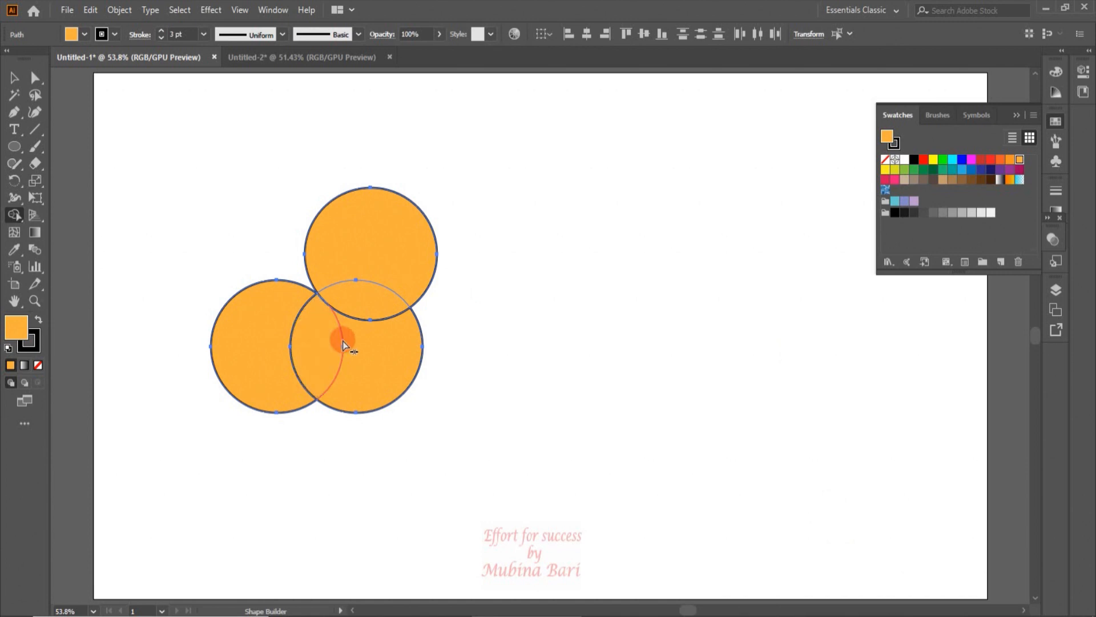
click(343, 342)
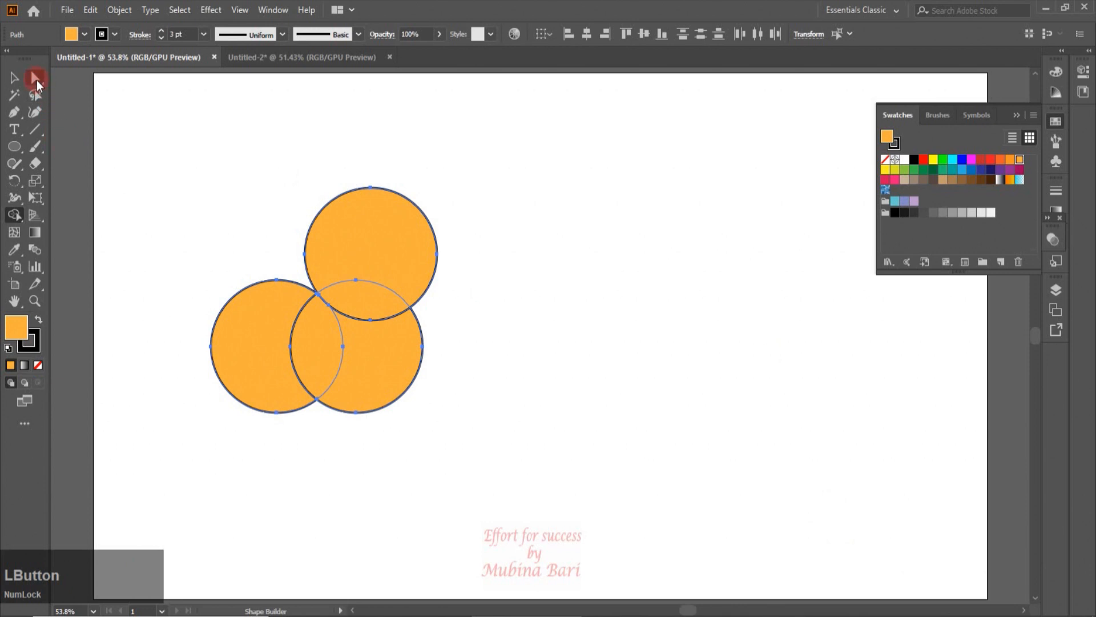
click(14, 78)
click(355, 166)
drag(204, 147, 377, 381)
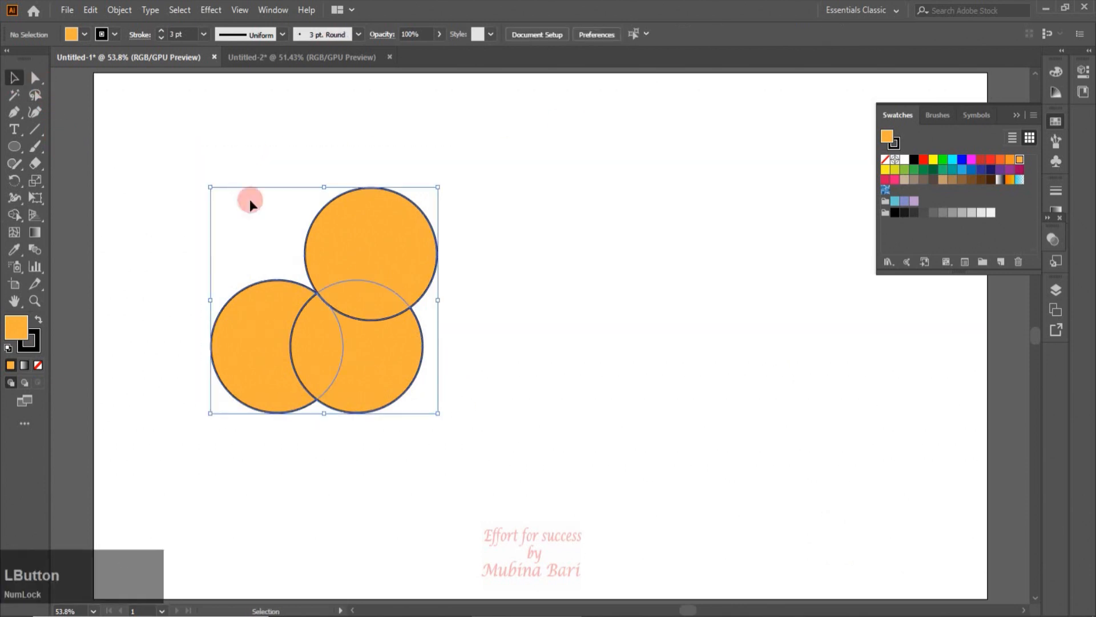
click(81, 35)
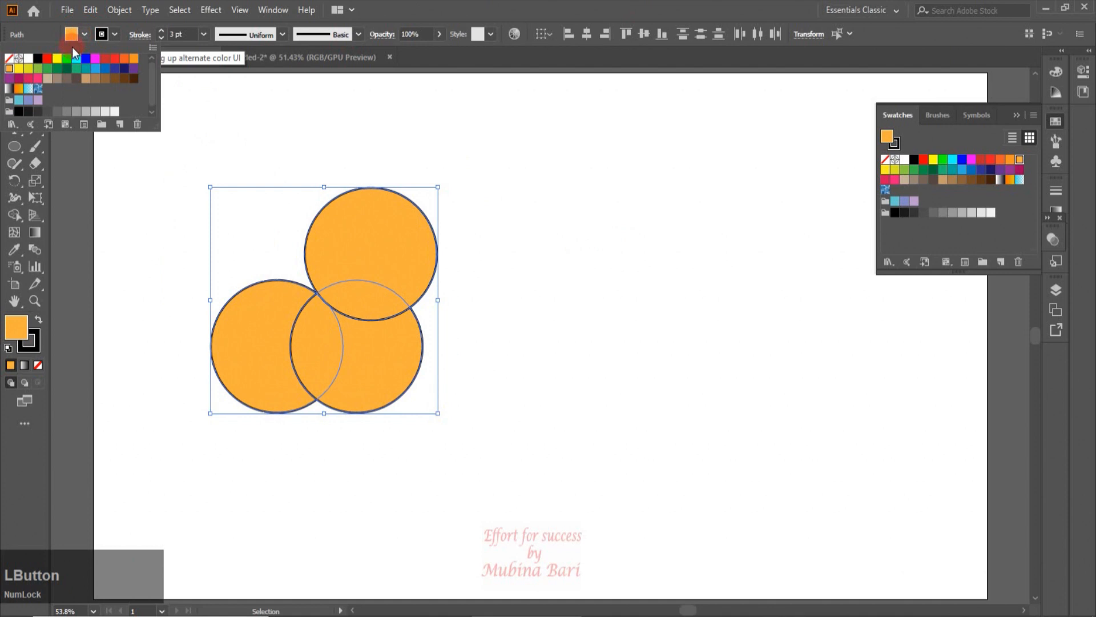
click(10, 59)
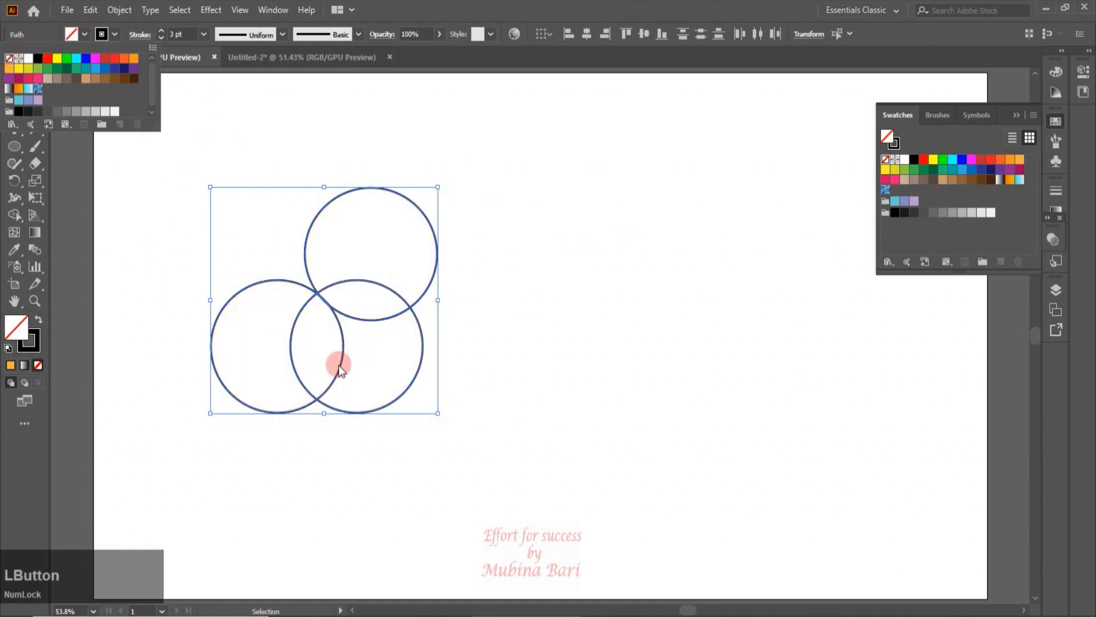
Move the split arc out to the right of the circles and the left circle's remaining open path out to the left
click(499, 287)
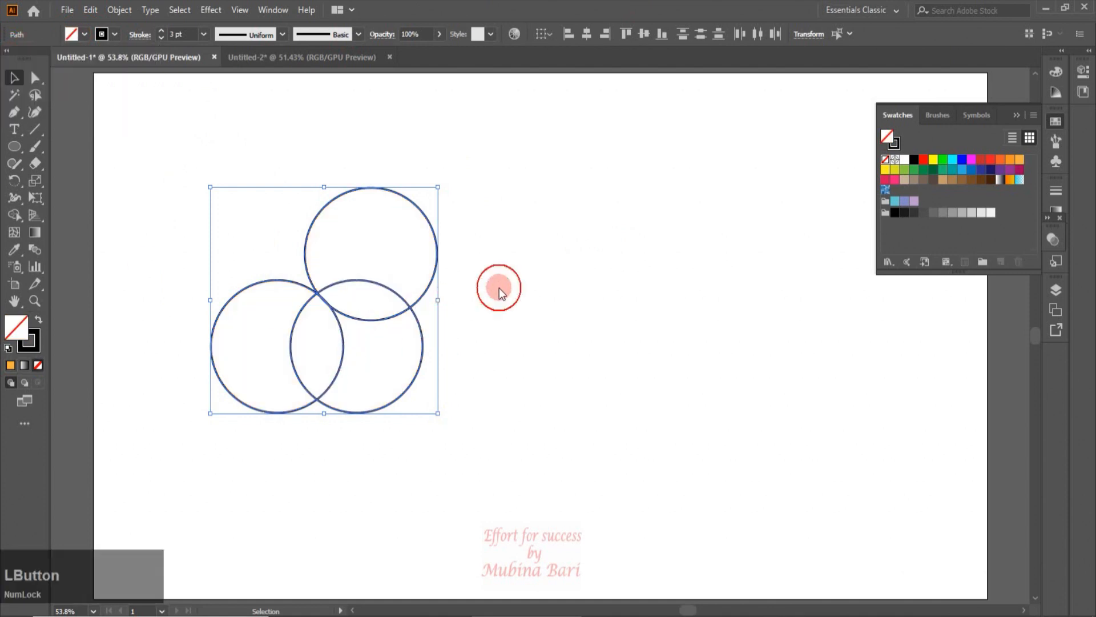
click(354, 342)
click(345, 342)
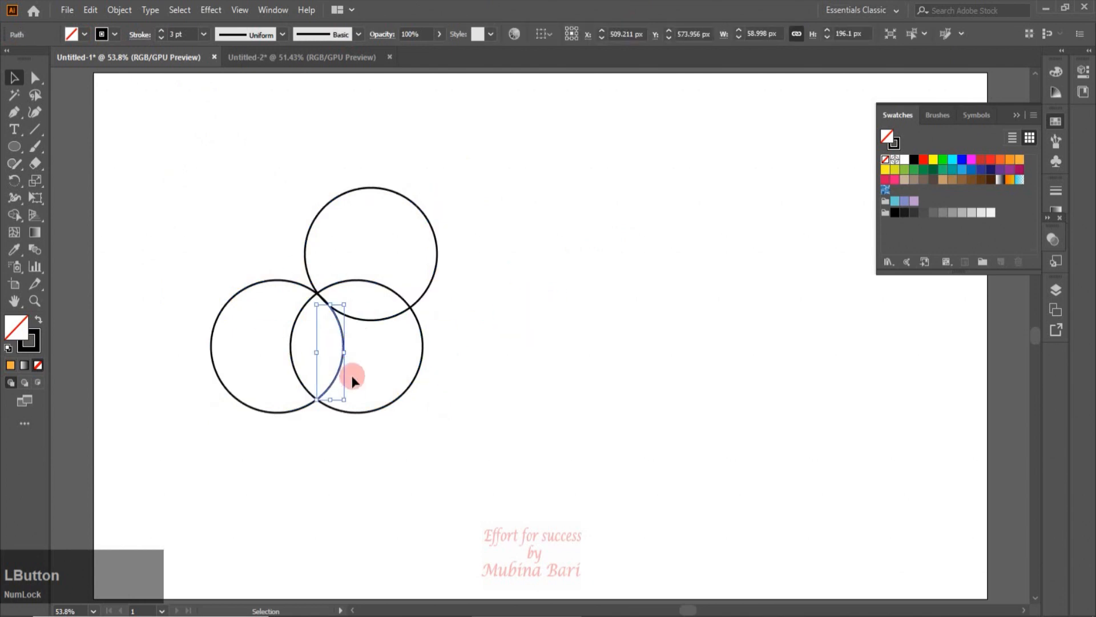
drag(344, 346, 653, 346)
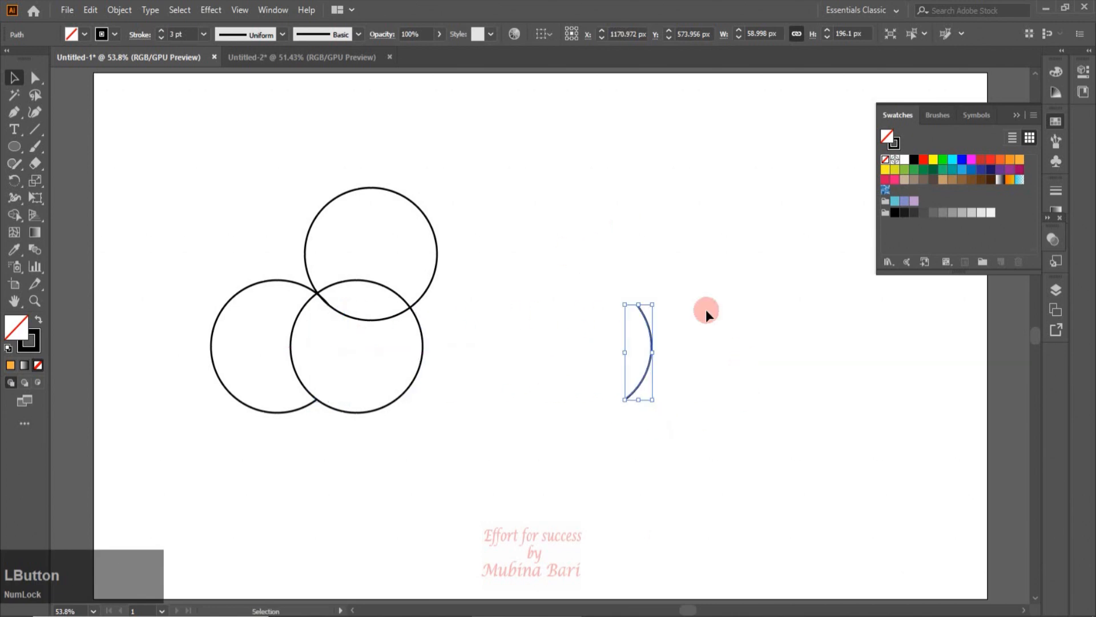
drag(269, 412, 169, 370)
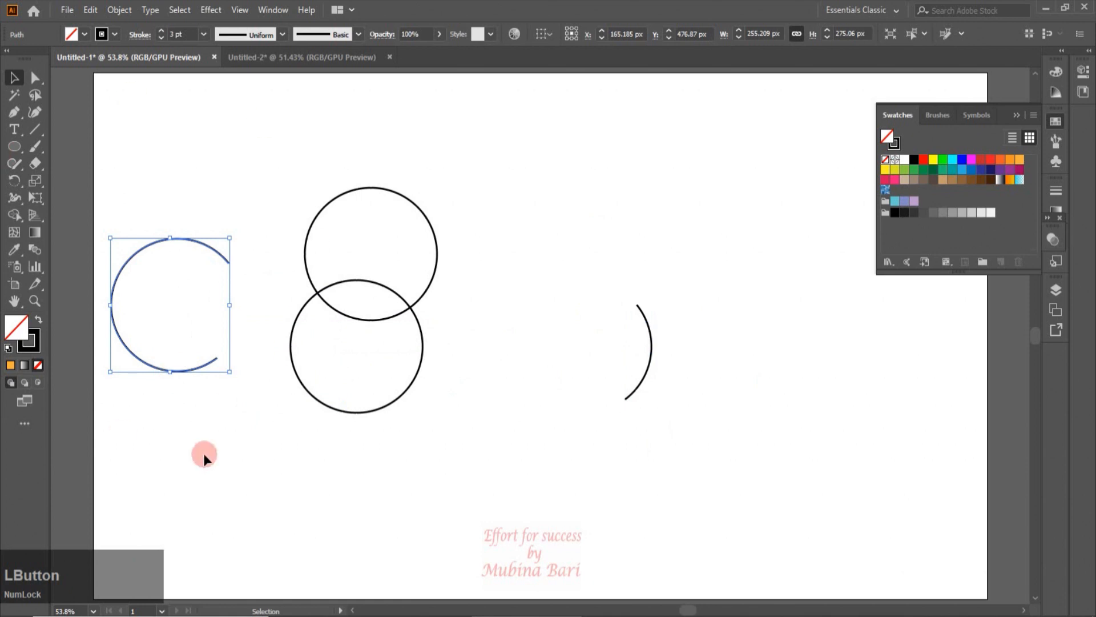
Undo the path moves, the fill removal and the arc split
key(ctrl+z)
key(ctrl+z)
key(ctrl+z)
key(ctrl+z)
key(ctrl+z)
Select the three circles, disable In Merge Mode, Clicking Stroke Splits the Path and set the Shape Builder selection to Straight Line
drag(162, 171, 429, 396)
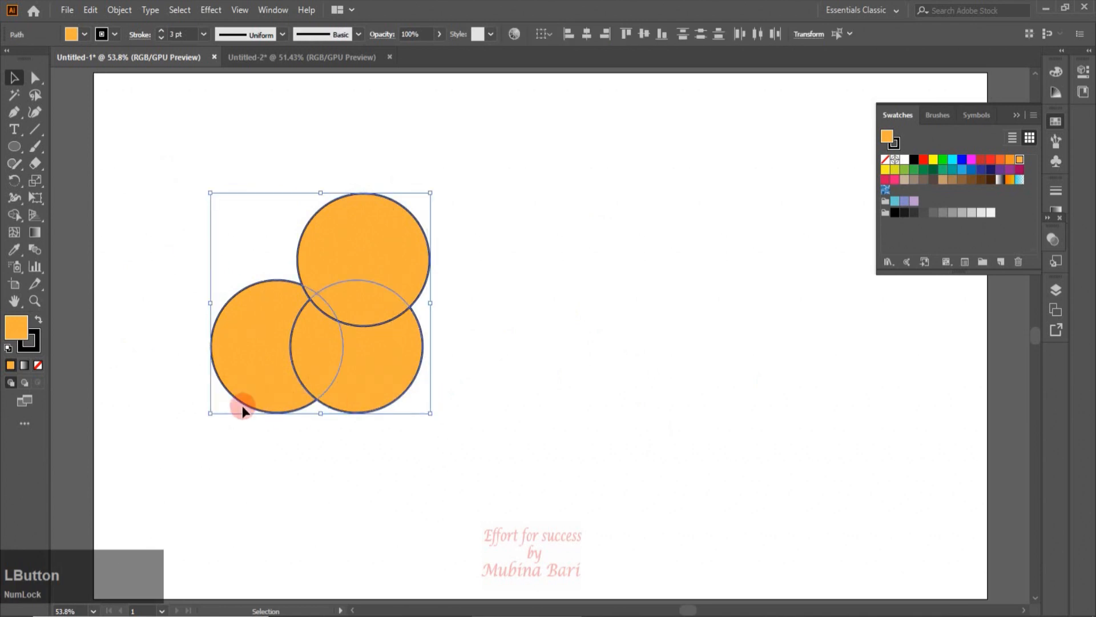
double_click(17, 213)
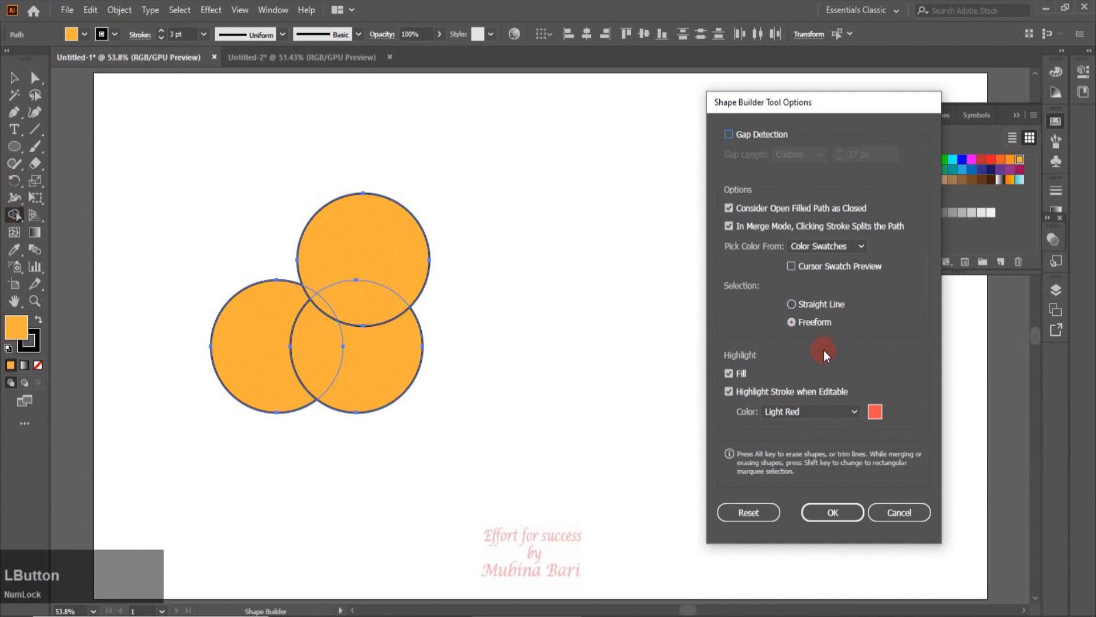
click(731, 226)
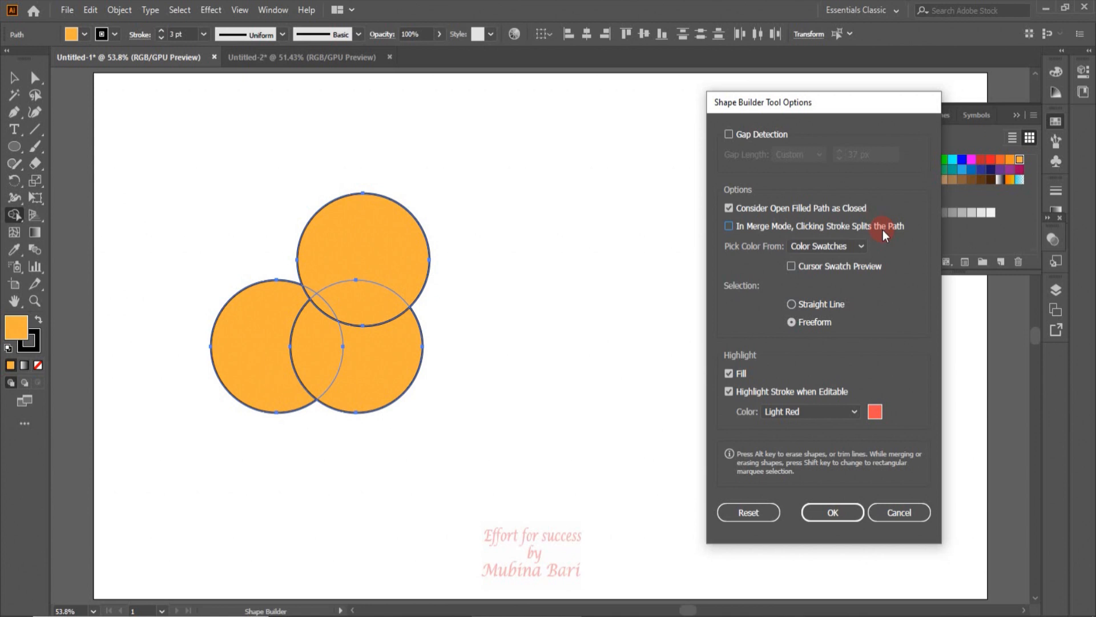
click(791, 305)
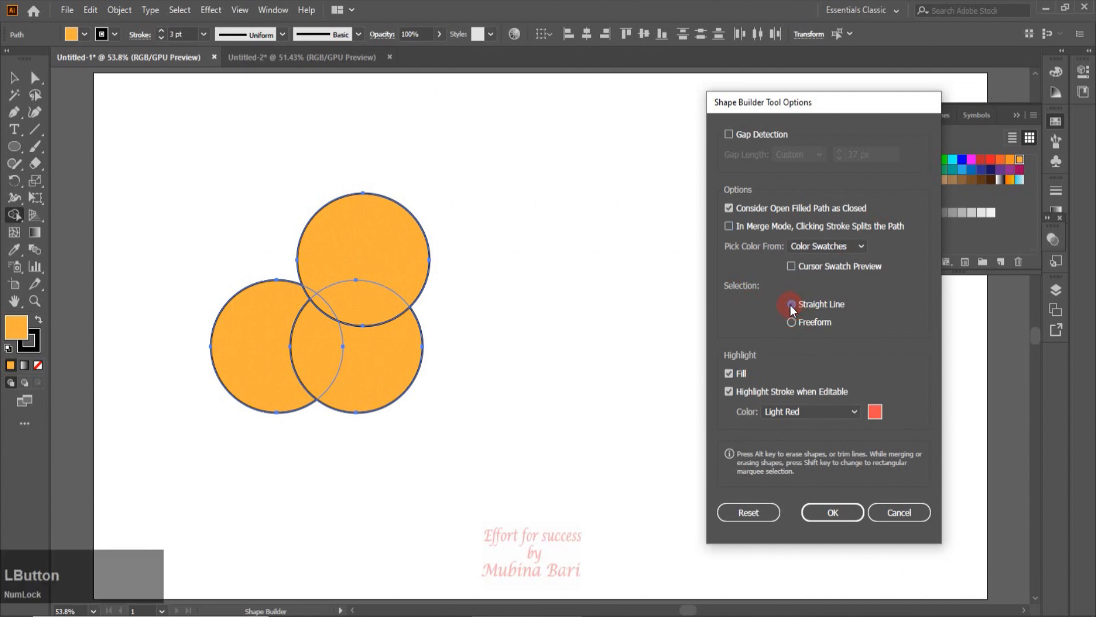
click(834, 512)
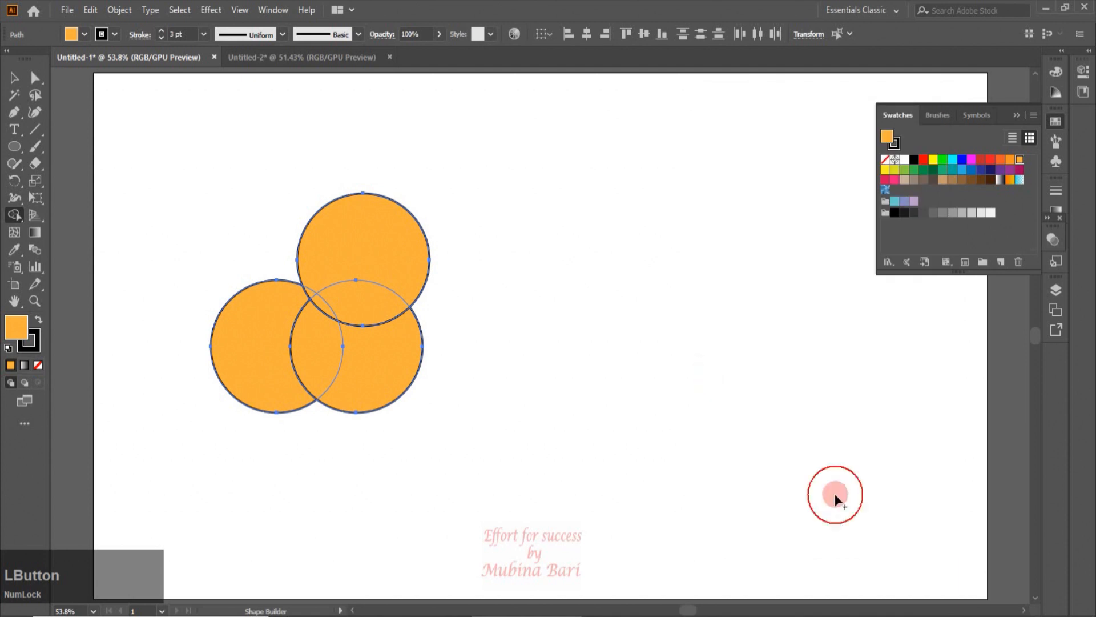
Merge all areas of the three overlapping circles into one shape using straight-line Shape Builder strokes
mouse_move(242, 342)
mouse_down()
mouse_move(355, 364)
mouse_move(402, 334)
mouse_move(346, 357)
mouse_move(308, 348)
mouse_up()
mouse_move(214, 330)
mouse_down()
mouse_move(344, 356)
mouse_move(355, 343)
mouse_move(370, 378)
mouse_move(378, 255)
mouse_up()
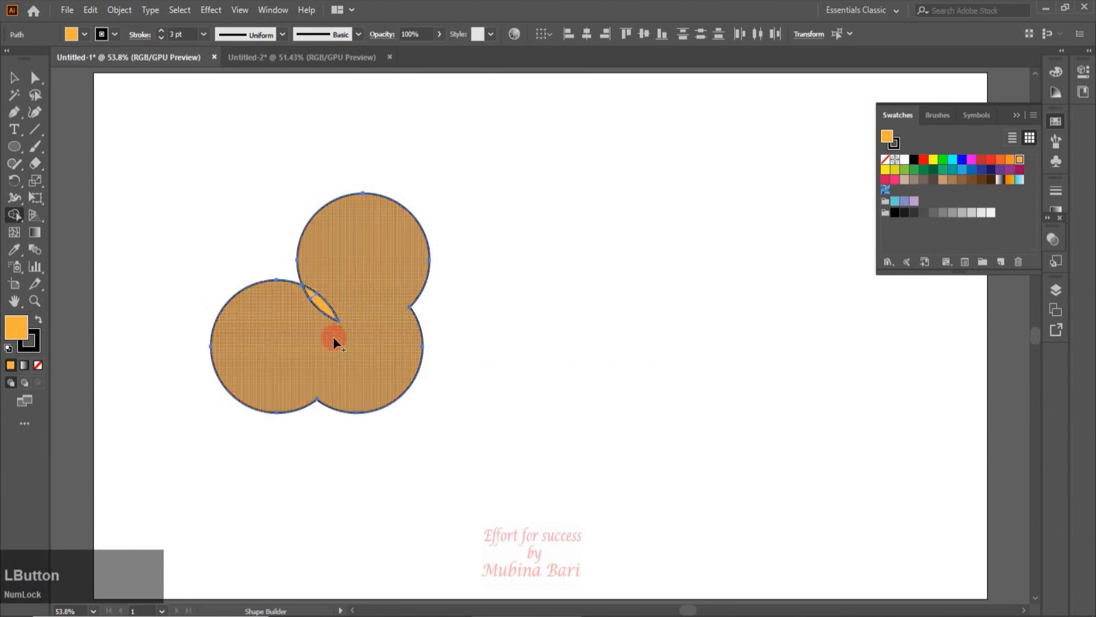
drag(296, 301, 337, 274)
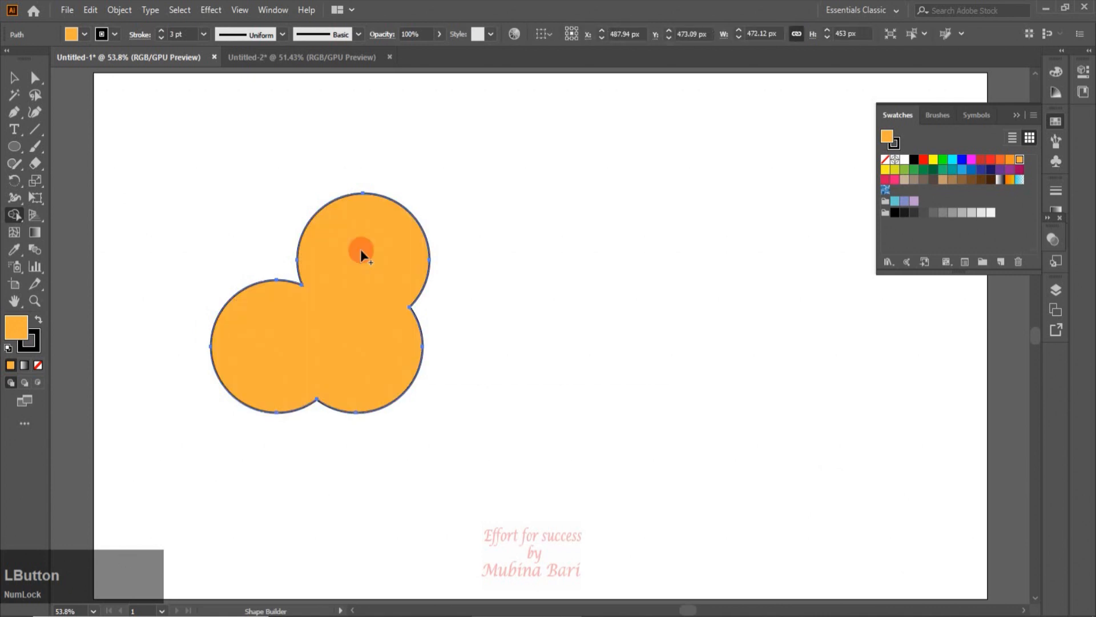
Undo the merges of the three circles
key(ctrl+z)
key(ctrl+z)
key(ctrl+z)
key(ctrl+z)
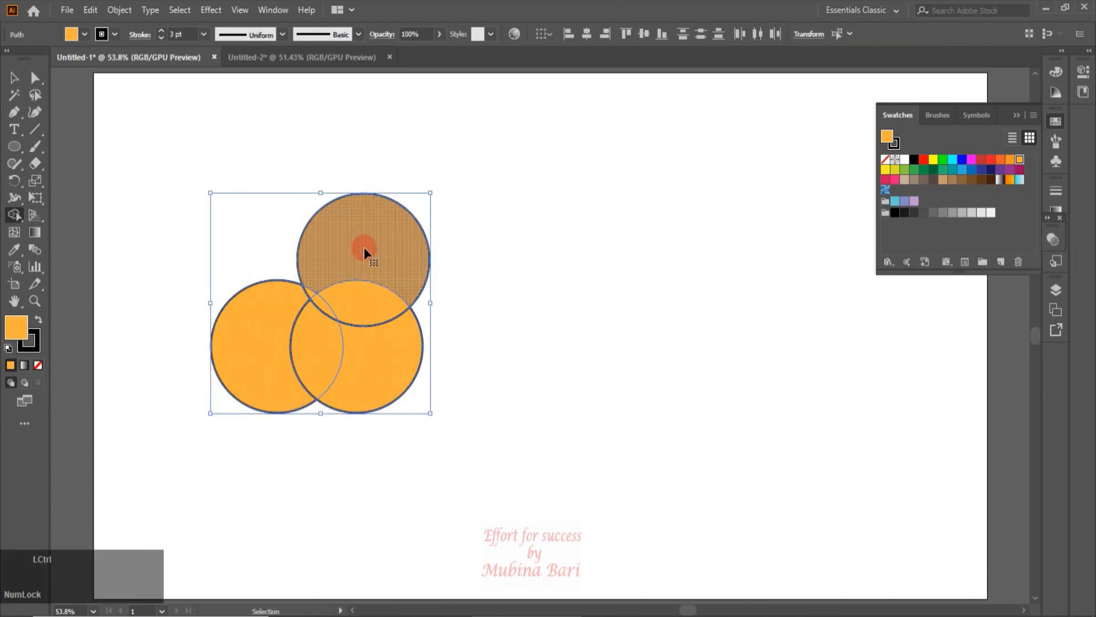
key(ctrl+z)
Select the three overlapping circles and set the Shape Builder selection option to Freeform
click(14, 80)
drag(115, 174, 375, 406)
click(14, 215)
double_click(14, 215)
click(791, 322)
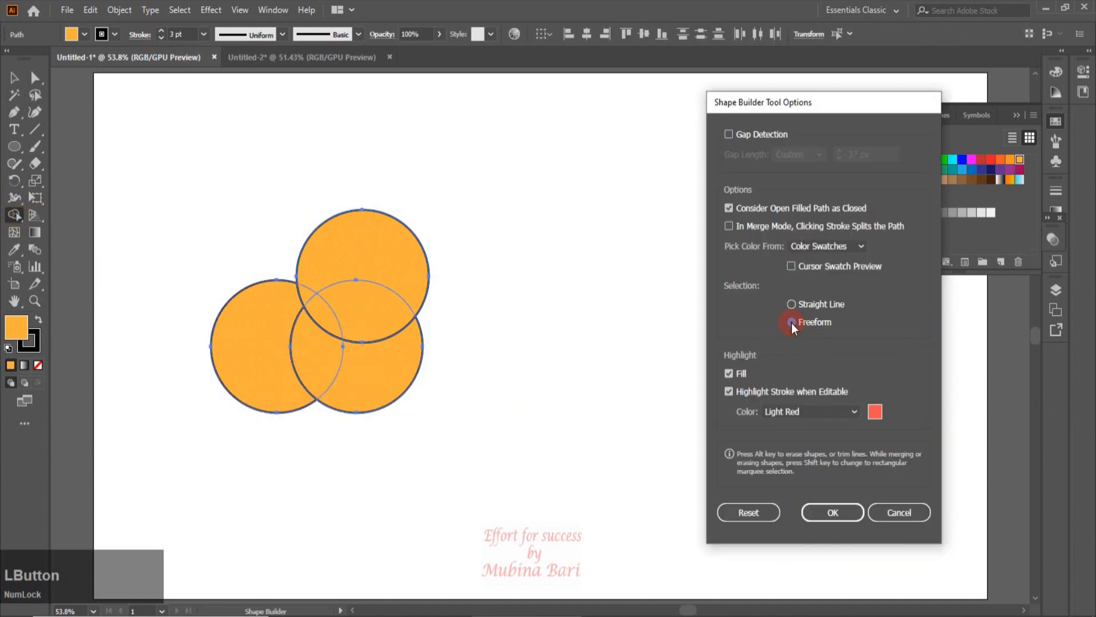
click(829, 512)
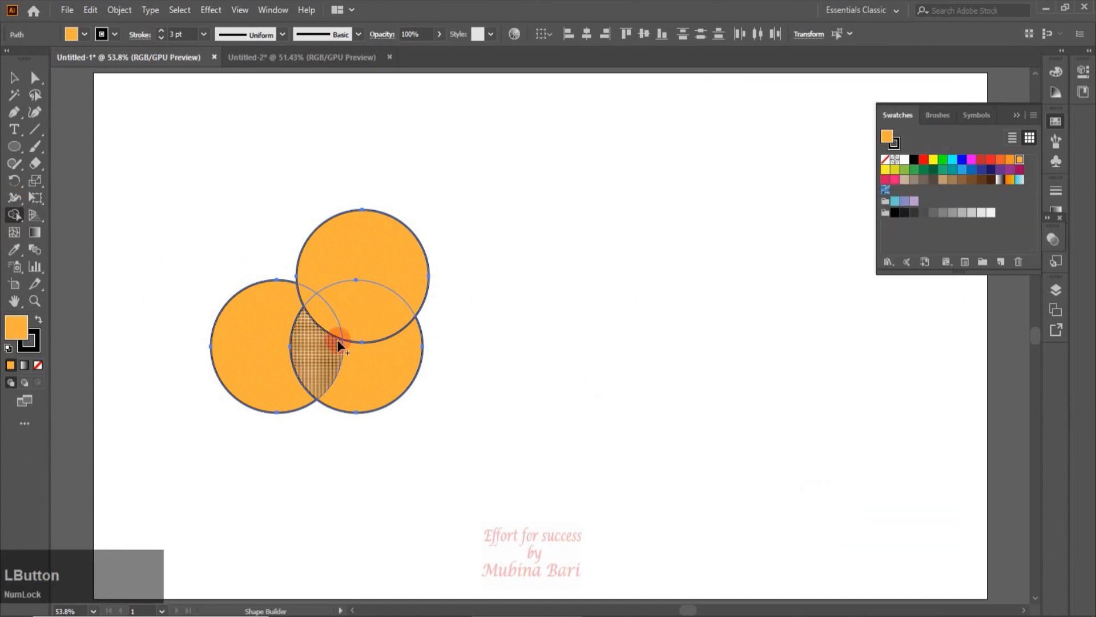
Merge all areas of the three overlapping circles with a freeform Shape Builder stroke, and undo the merge
mouse_move(252, 348)
mouse_down()
mouse_move(280, 374)
mouse_move(338, 384)
mouse_move(372, 359)
mouse_move(398, 272)
mouse_up()
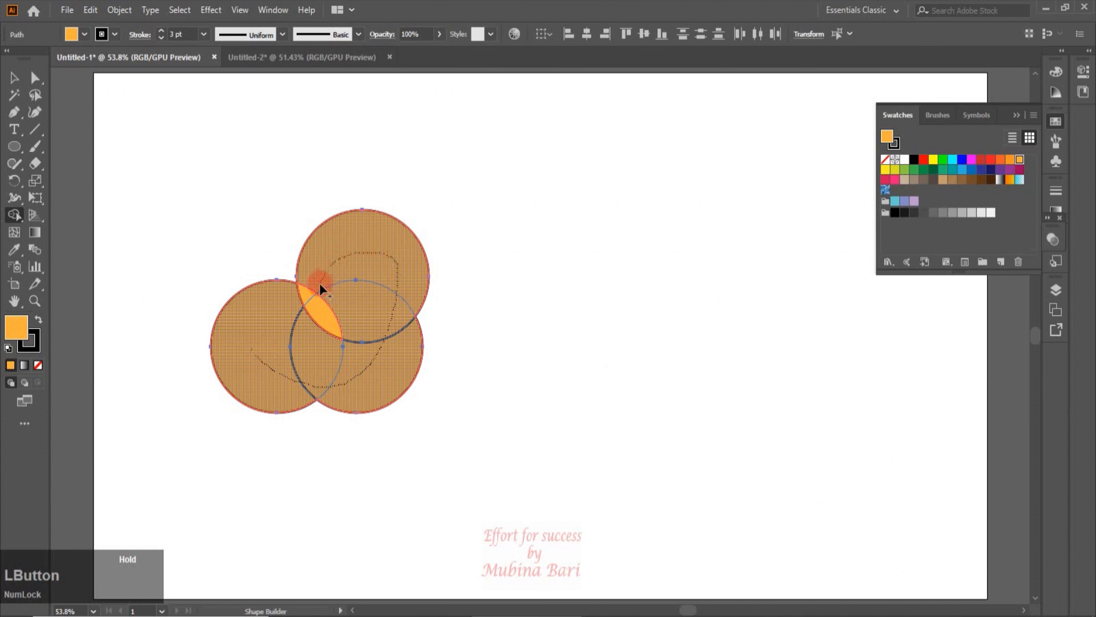
drag(312, 291, 313, 350)
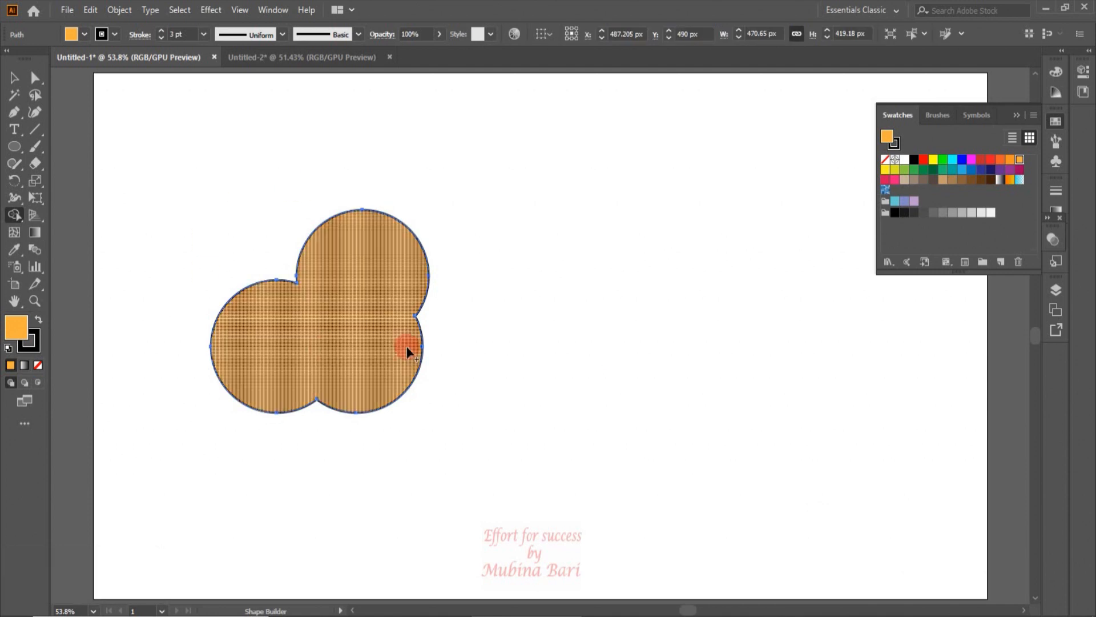
key(ctrl+z)
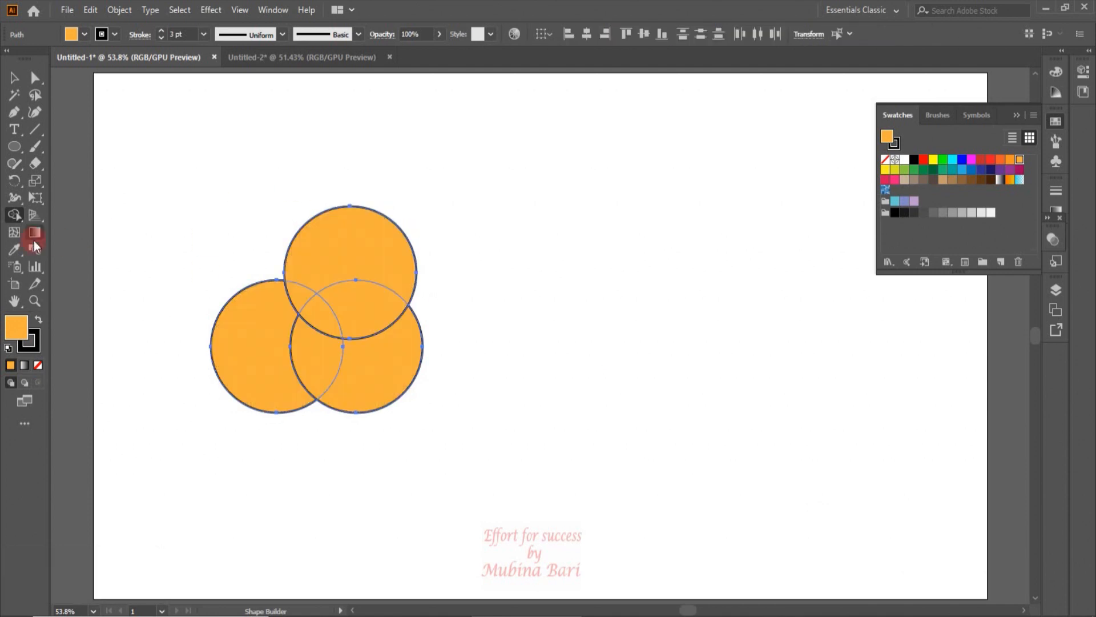
Disable the Fill highlight in the Shape Builder Tool Options
double_click(14, 215)
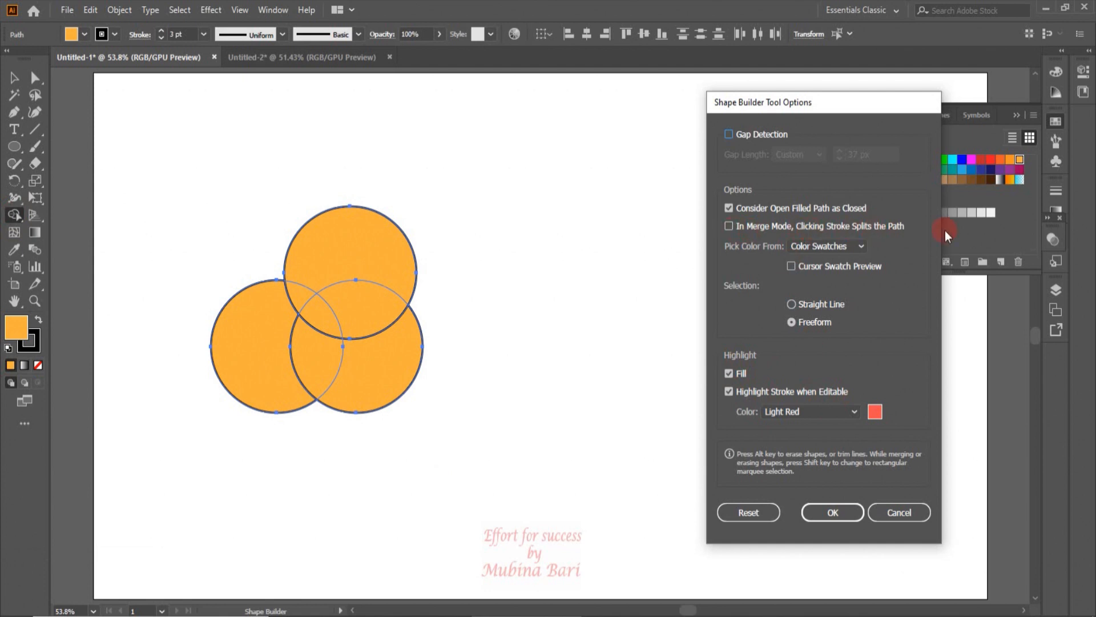
click(729, 373)
click(814, 513)
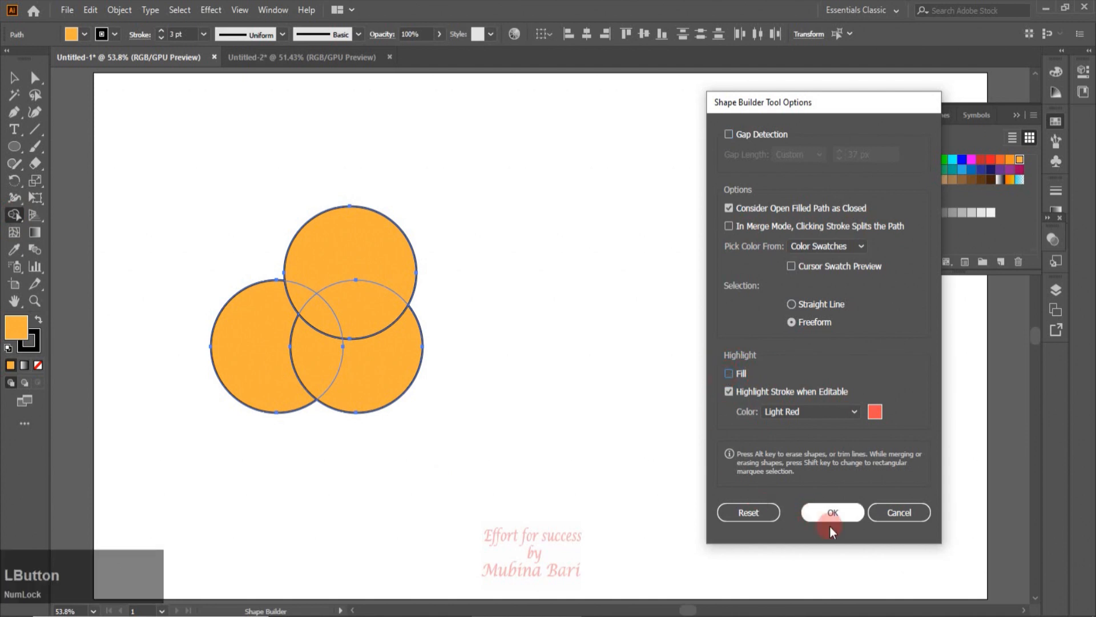
click(831, 514)
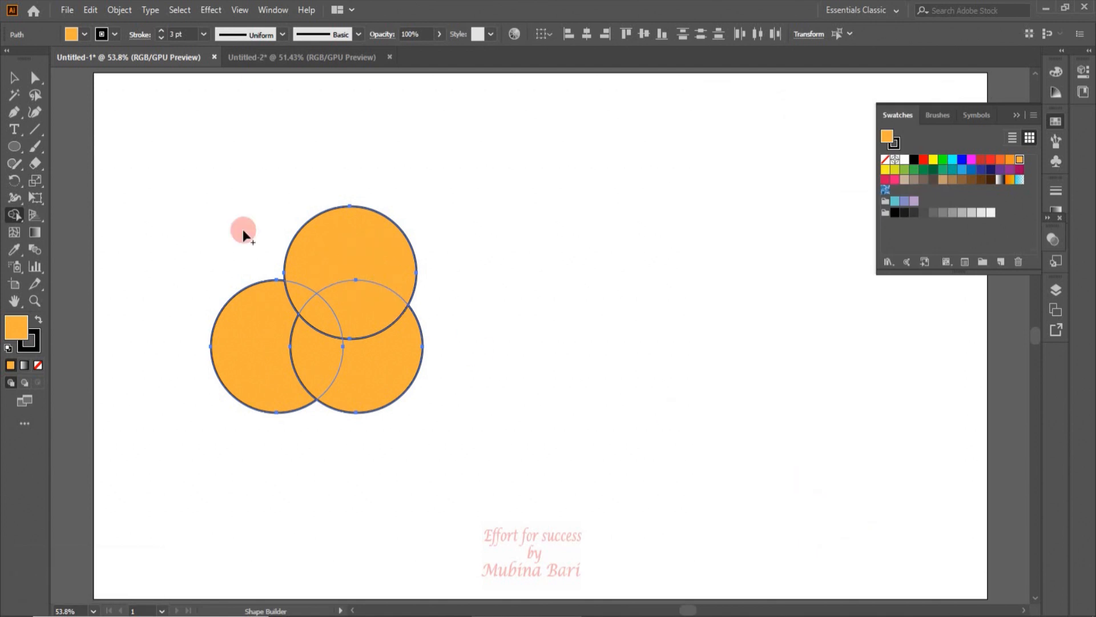
Re-enable the Fill highlight, disable Highlight Stroke when Editable and enable In Merge Mode, Clicking Stroke Splits the Path
double_click(13, 215)
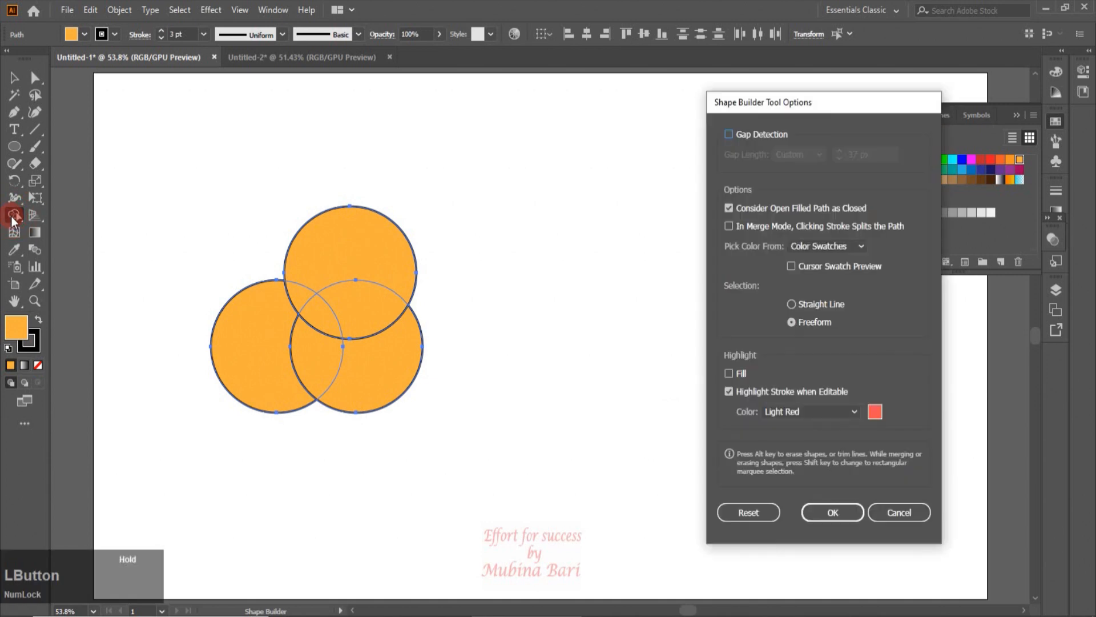
click(730, 376)
click(729, 392)
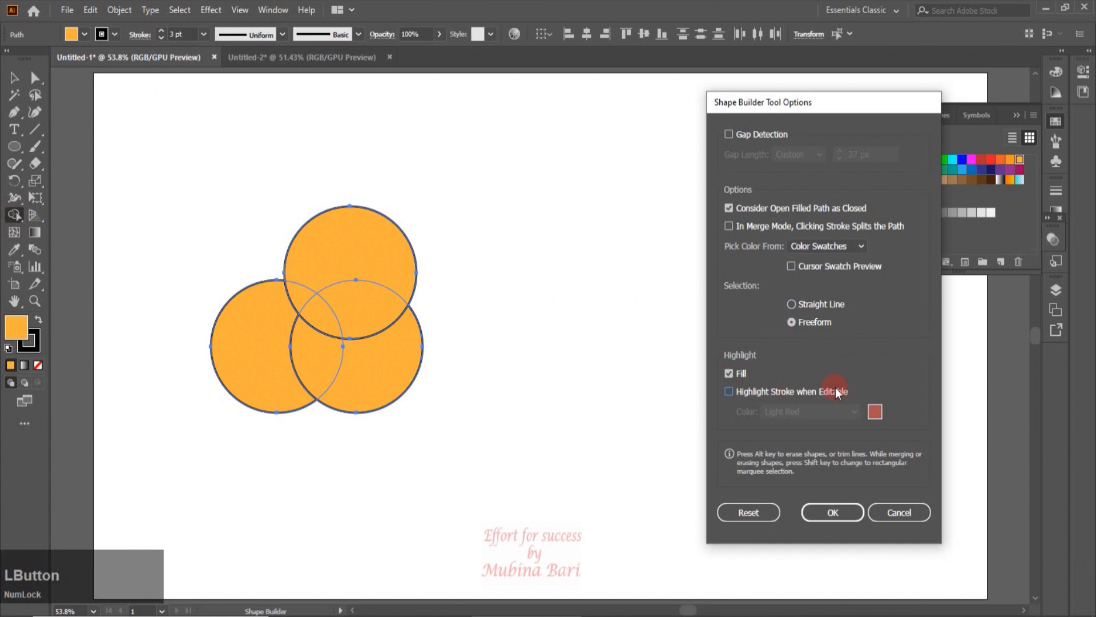
click(729, 226)
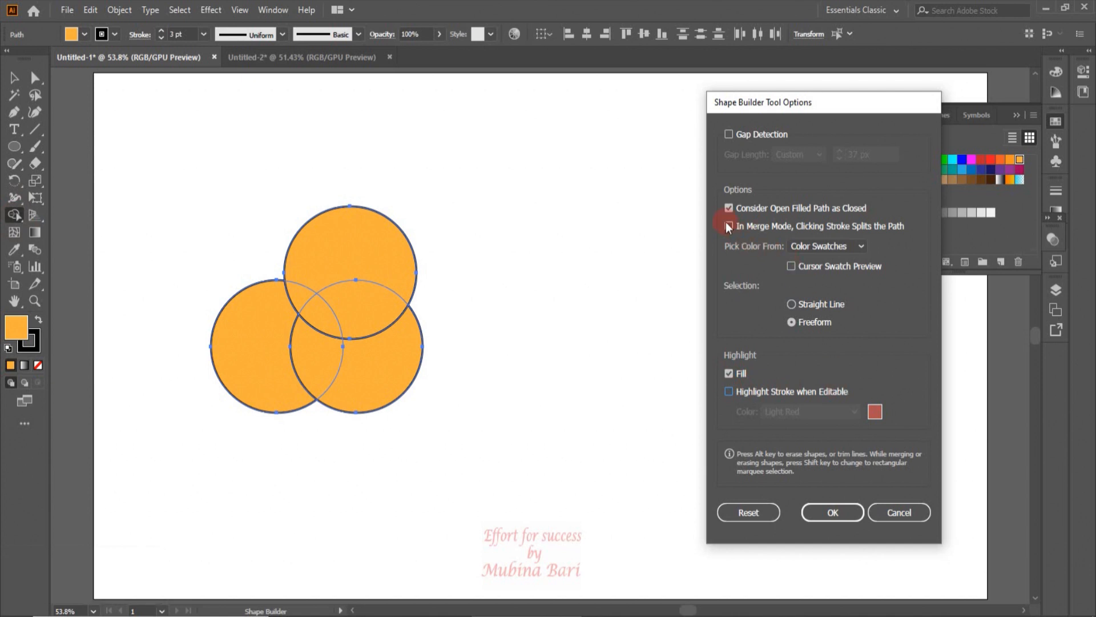
click(728, 226)
click(835, 512)
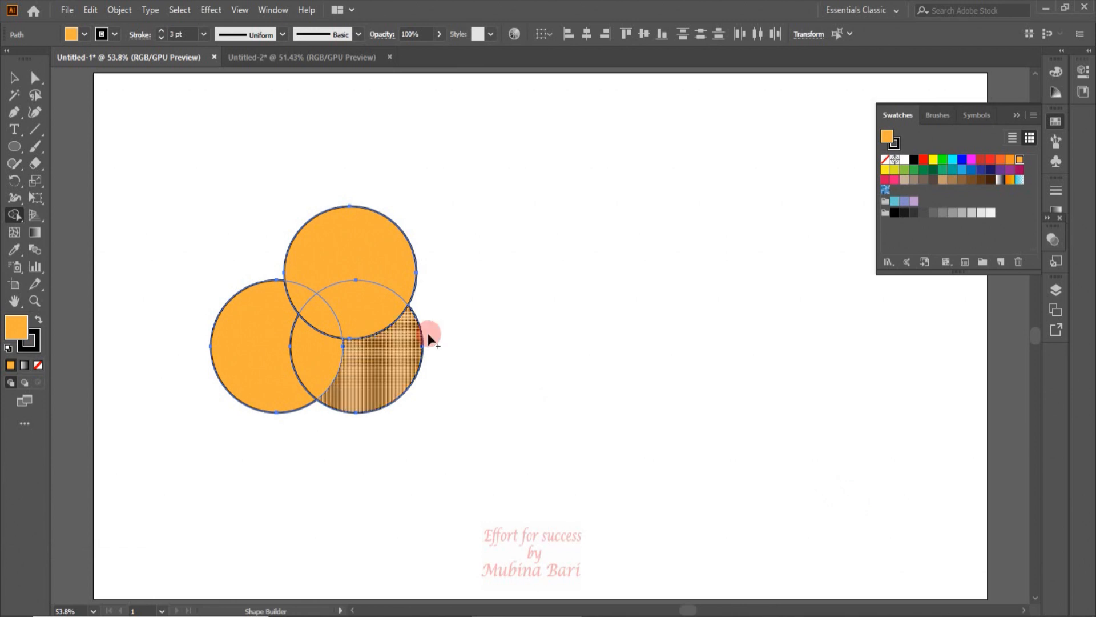
Enable Highlight Stroke when Editable in the Shape Builder options and set the highlight color to Green
click(16, 216)
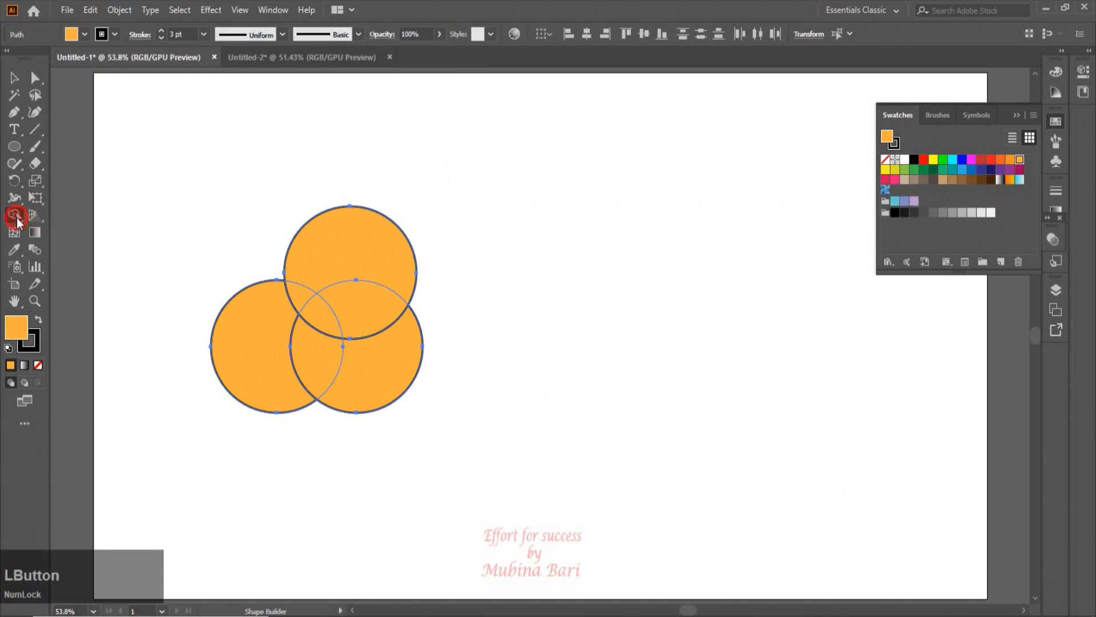
double_click(13, 216)
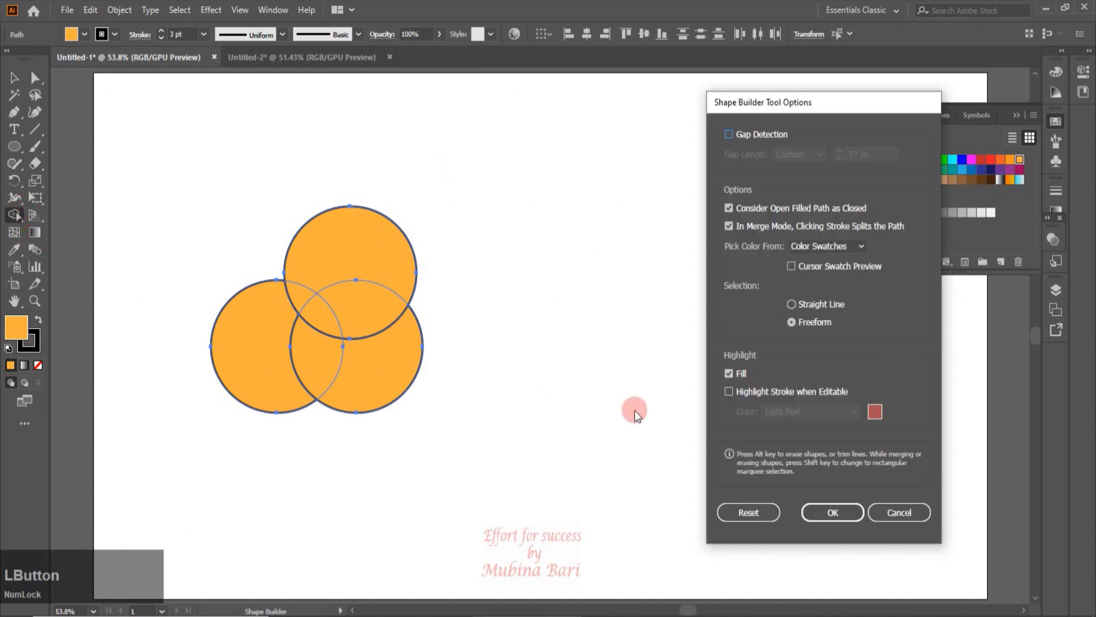
click(729, 392)
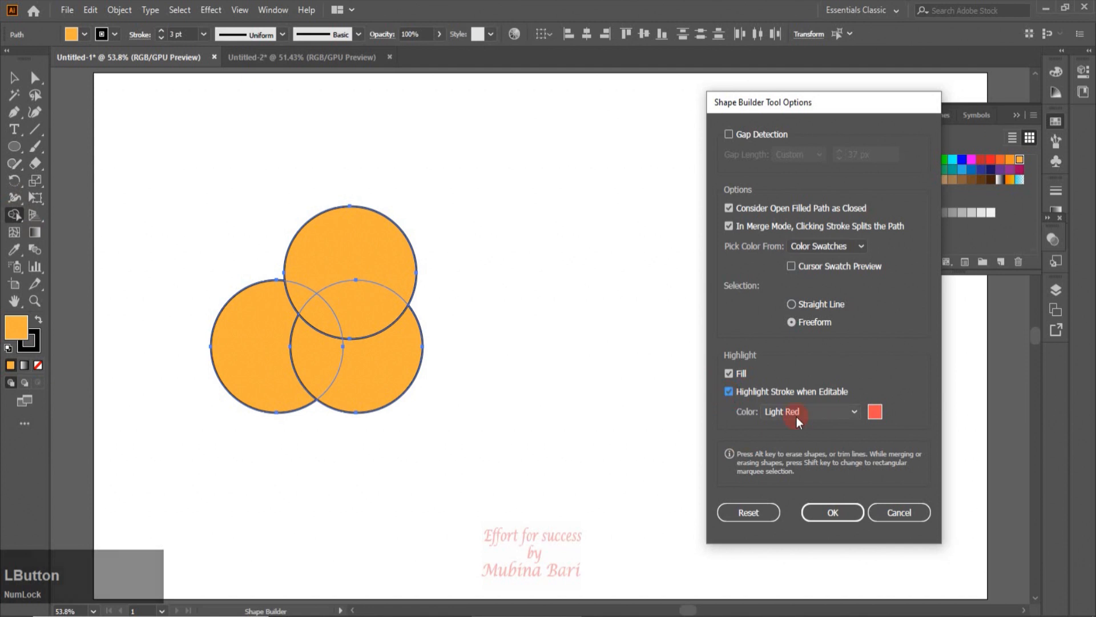
click(875, 412)
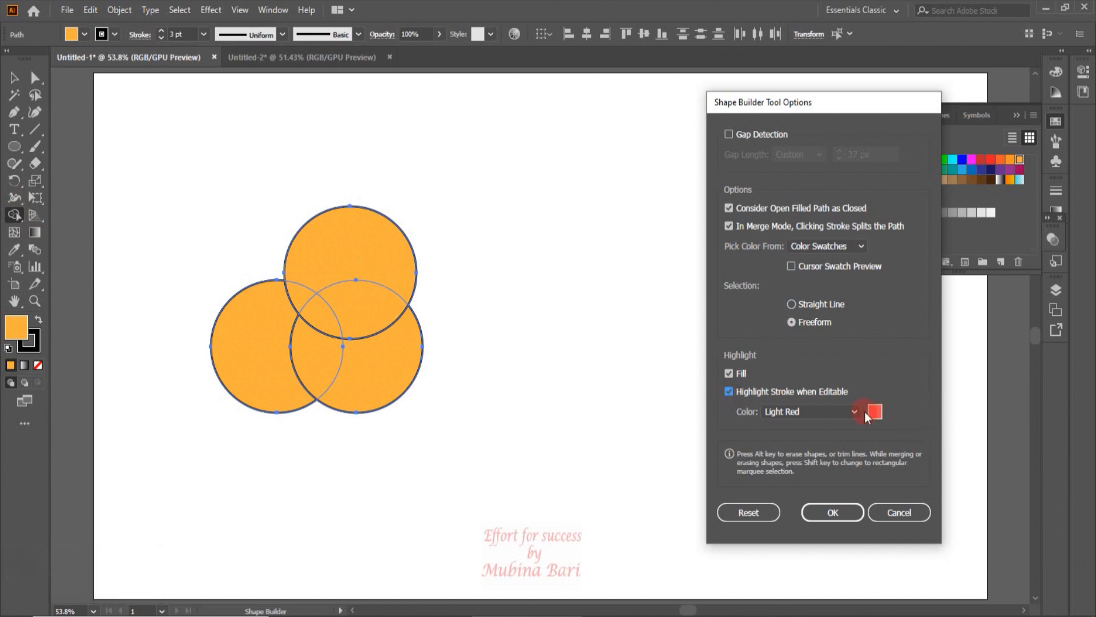
click(854, 412)
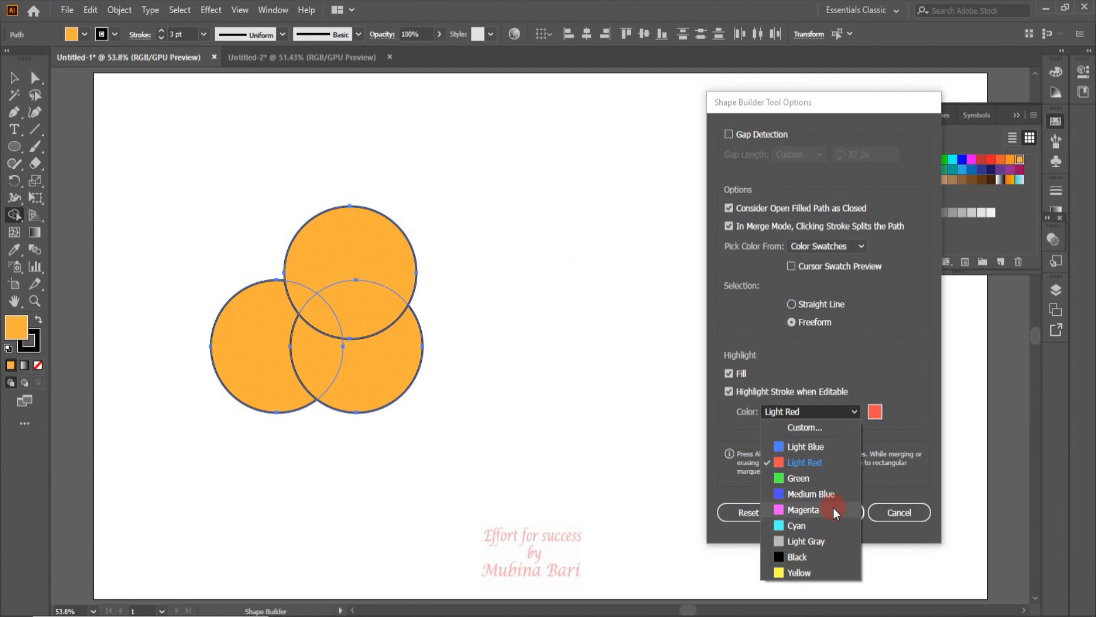
click(776, 477)
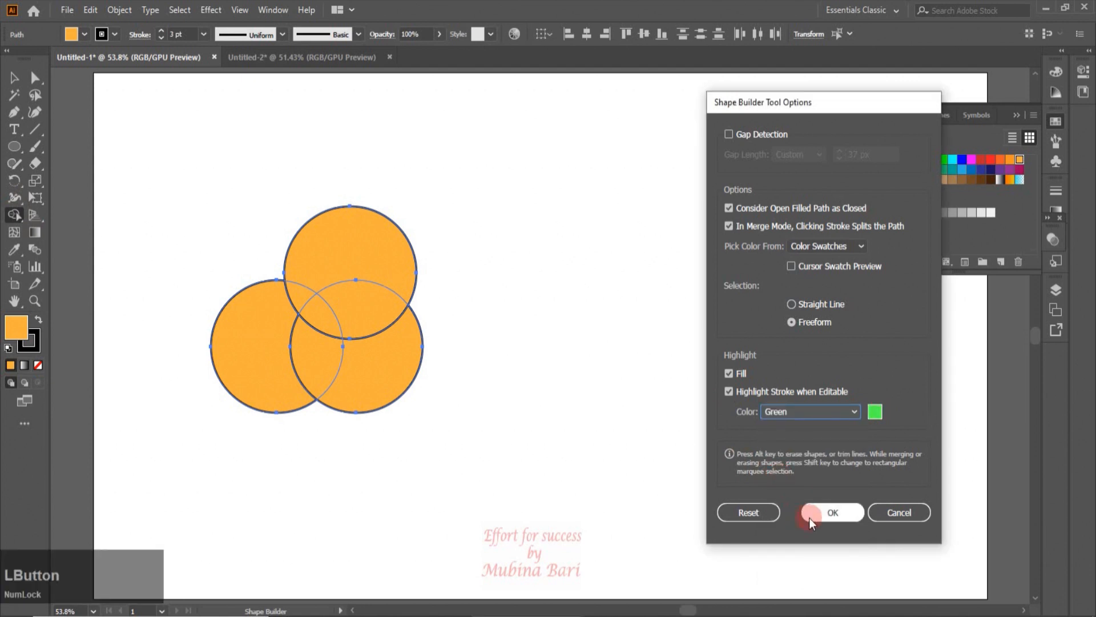
click(824, 519)
click(379, 335)
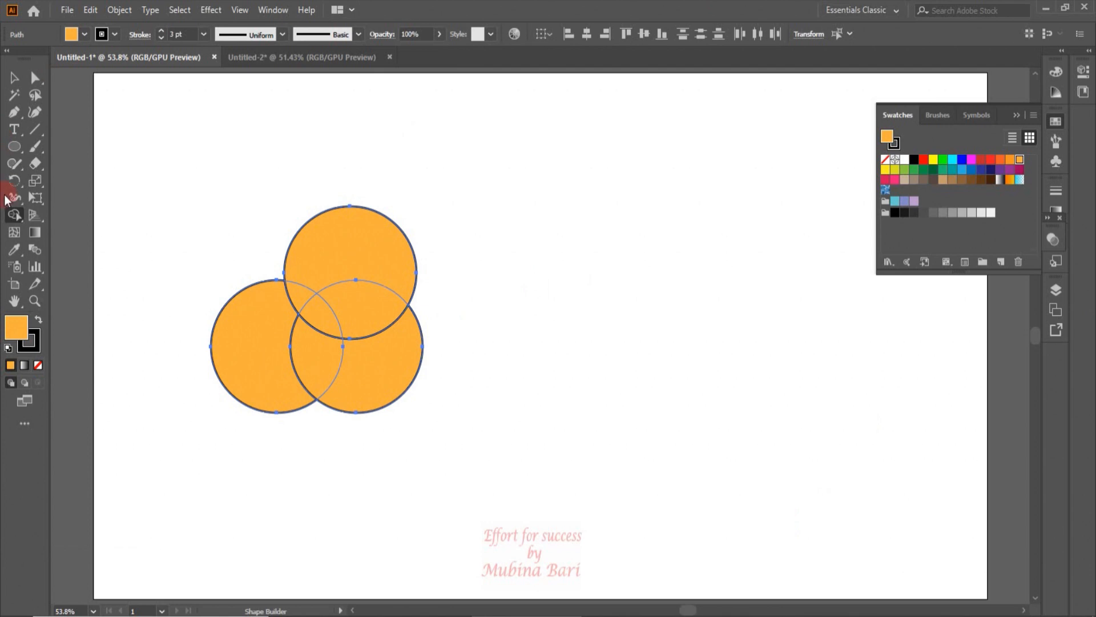
Reset the Shape Builder Tool Options to their defaults
double_click(15, 216)
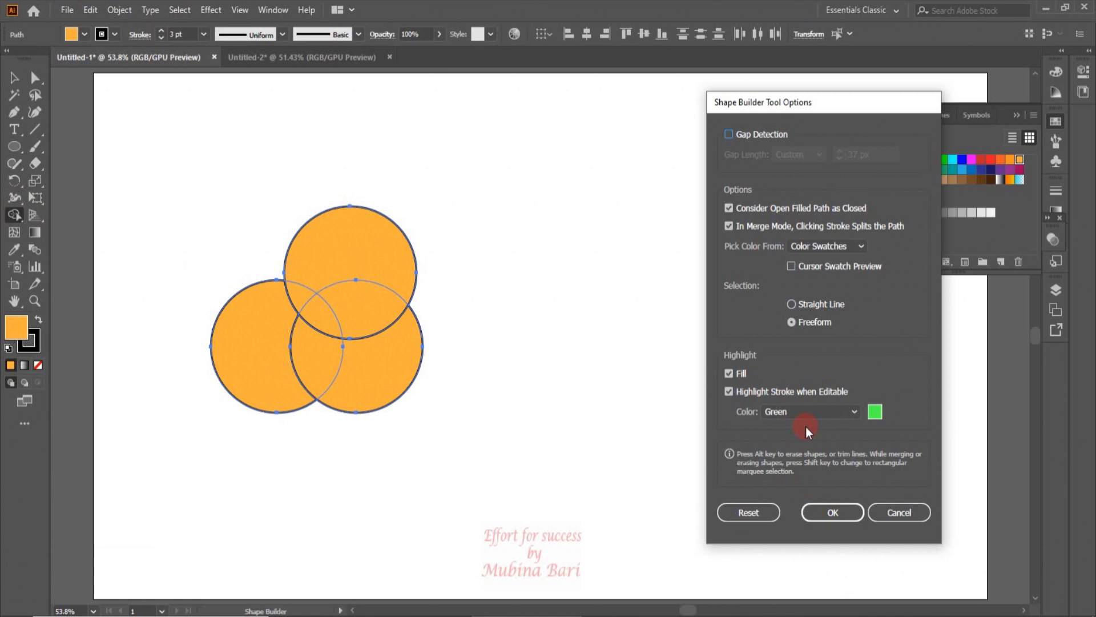
click(749, 512)
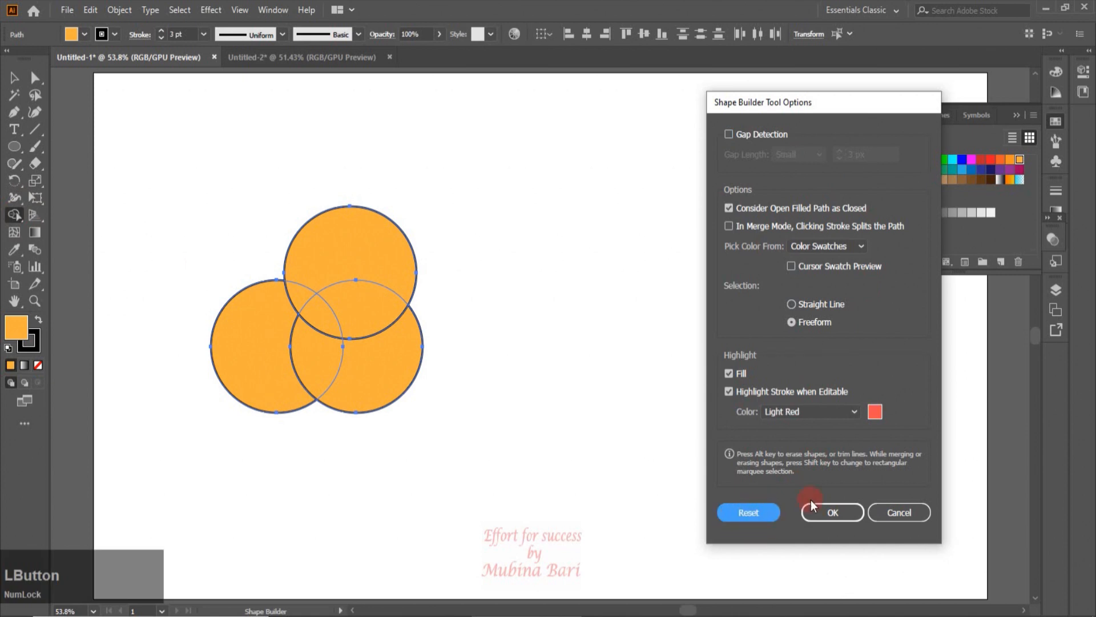
click(833, 513)
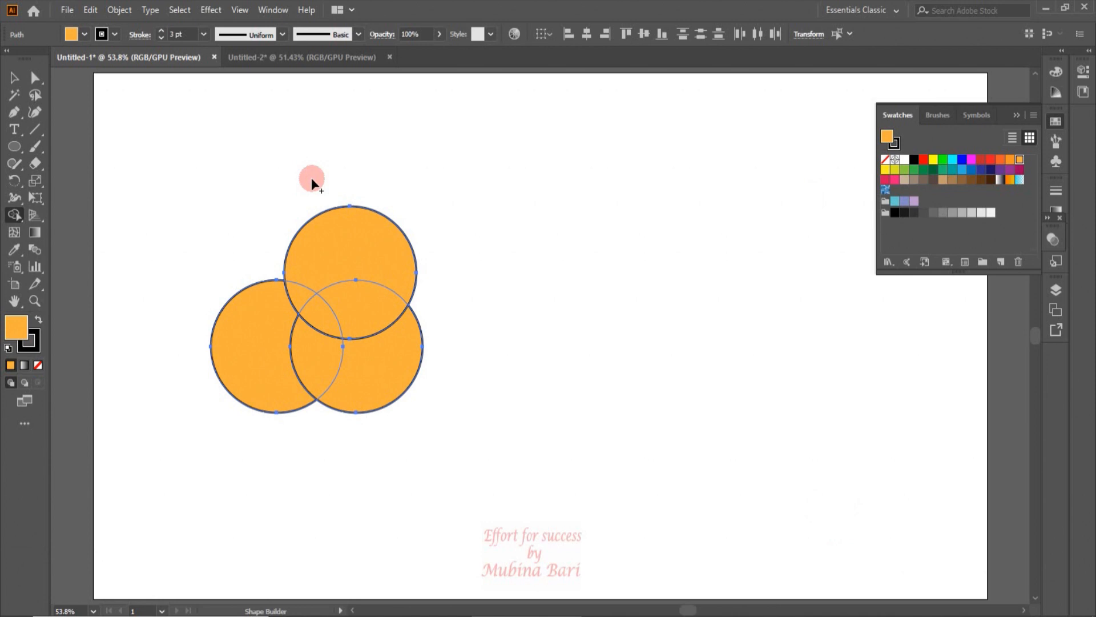
Switch to the Untitled-2 document and lock the dolphin image inside Layer 1
key(v)
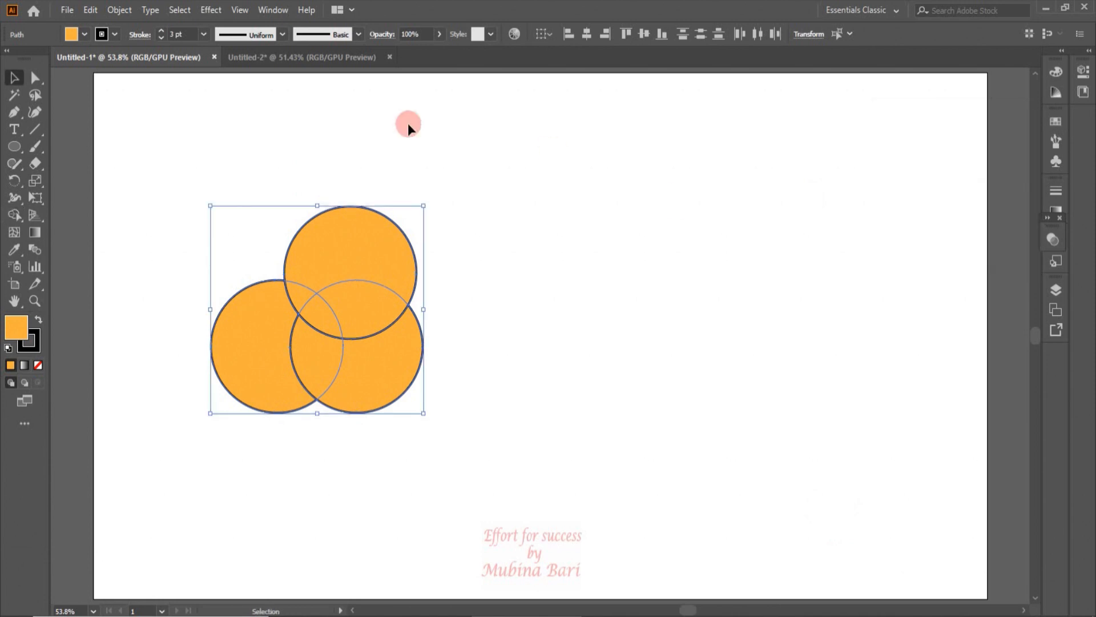
click(323, 57)
click(560, 475)
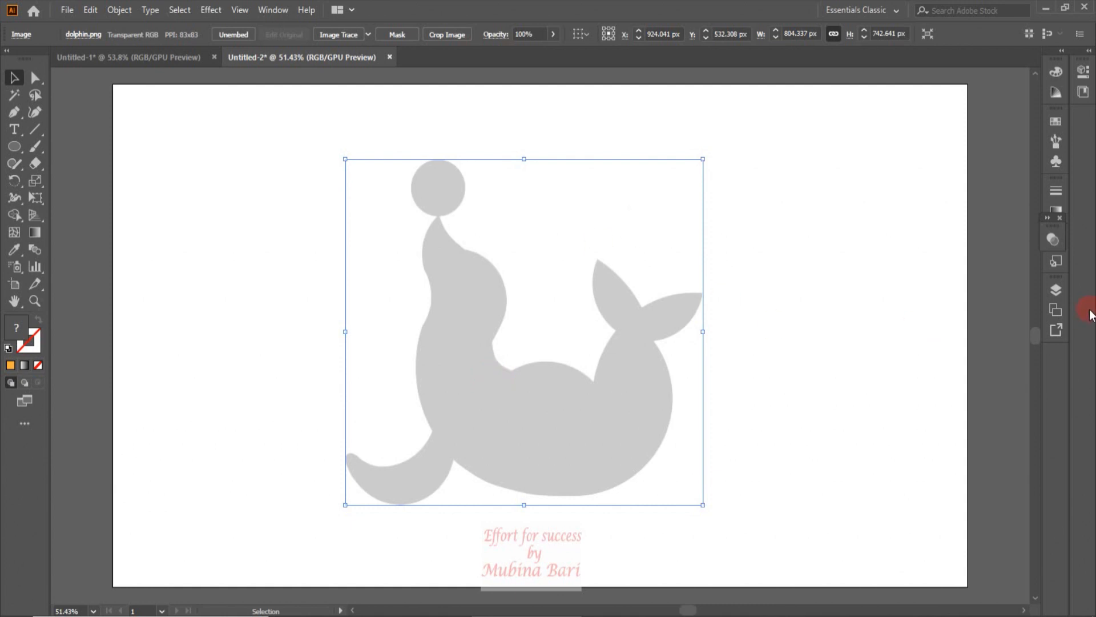
click(1056, 290)
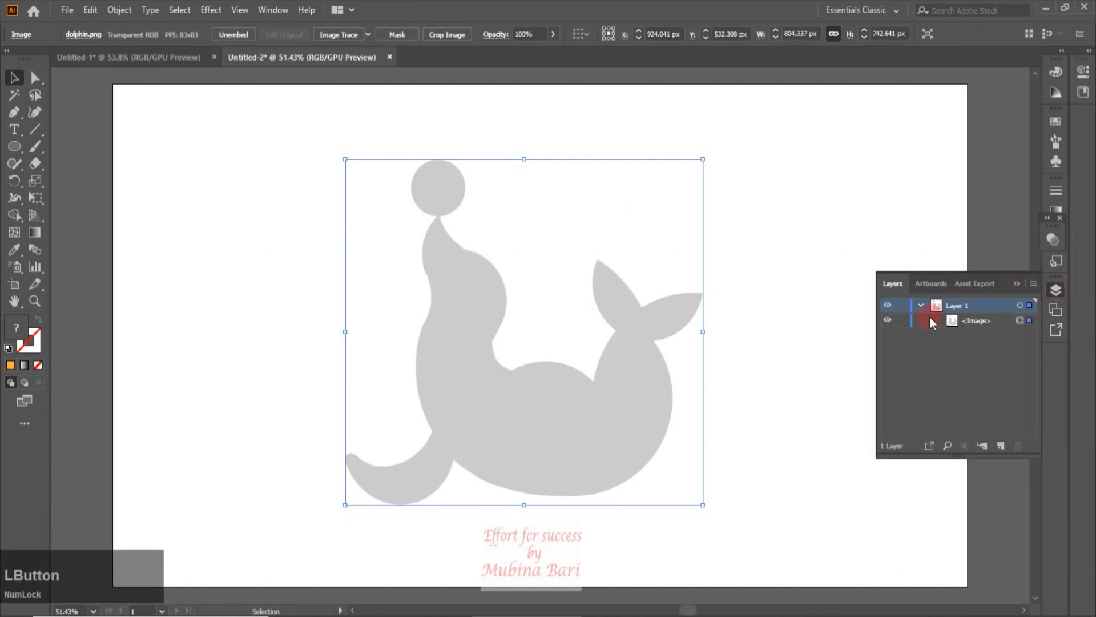
click(902, 320)
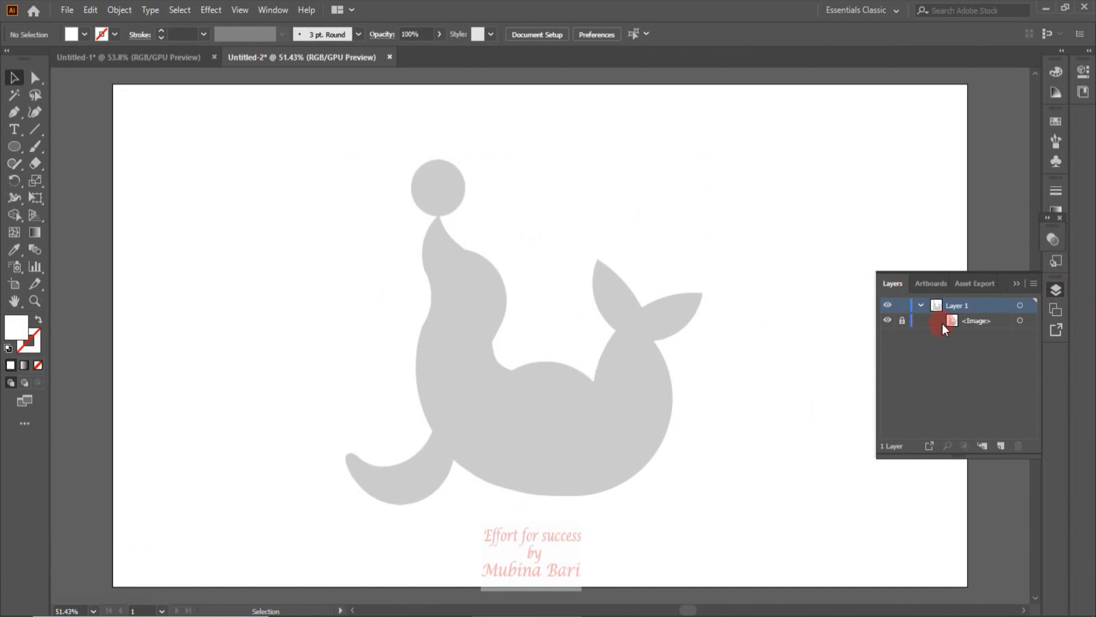
click(1055, 294)
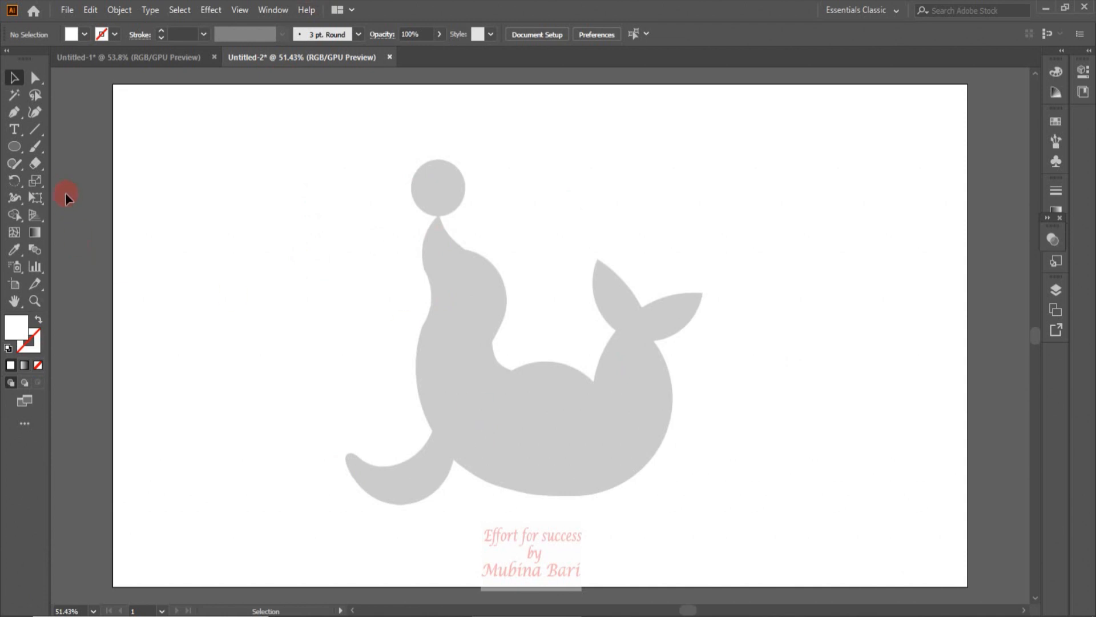
Draw a circle about 547 px wide with the default black stroke and no fill, and align it with the dolphin's body
click(15, 146)
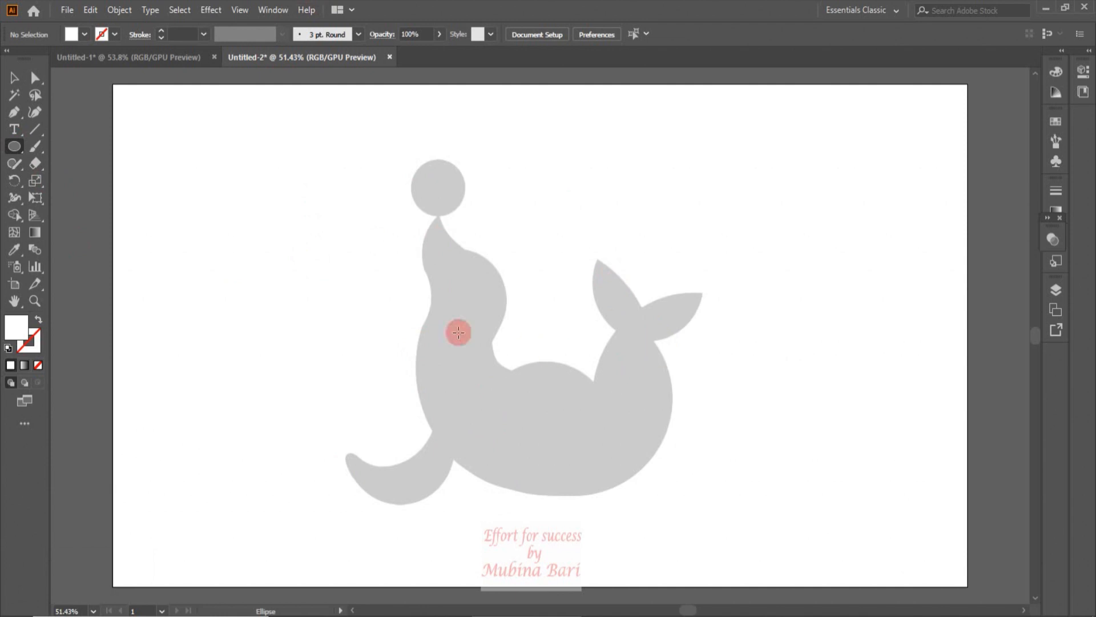
mouse_move(422, 292)
mouse_down()
mouse_move(643, 475)
mouse_move(661, 544)
mouse_up()
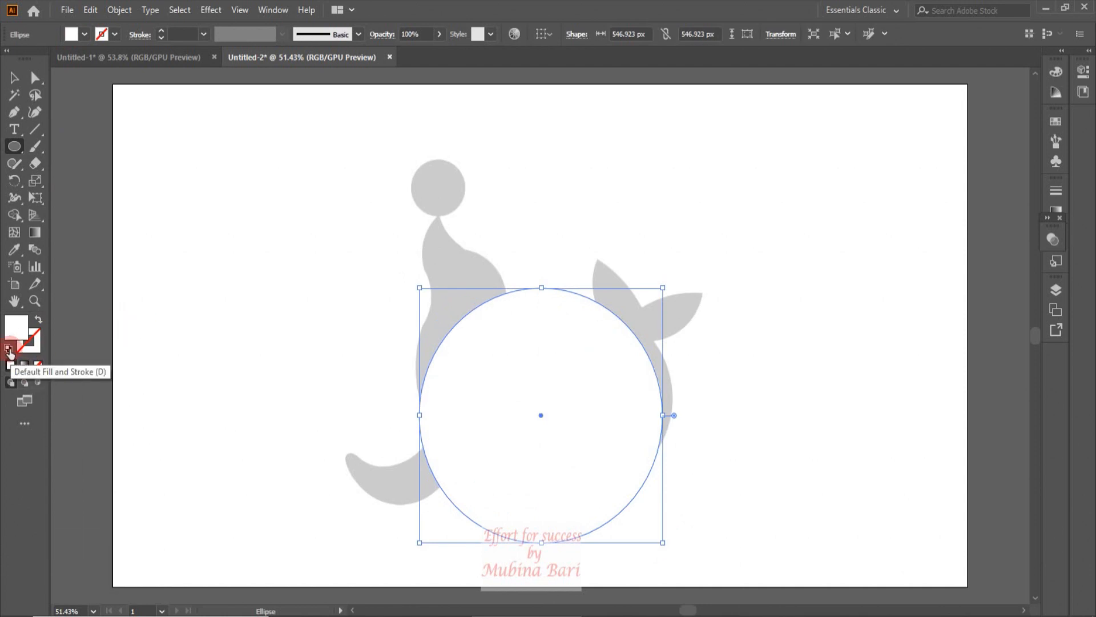
click(8, 348)
click(84, 34)
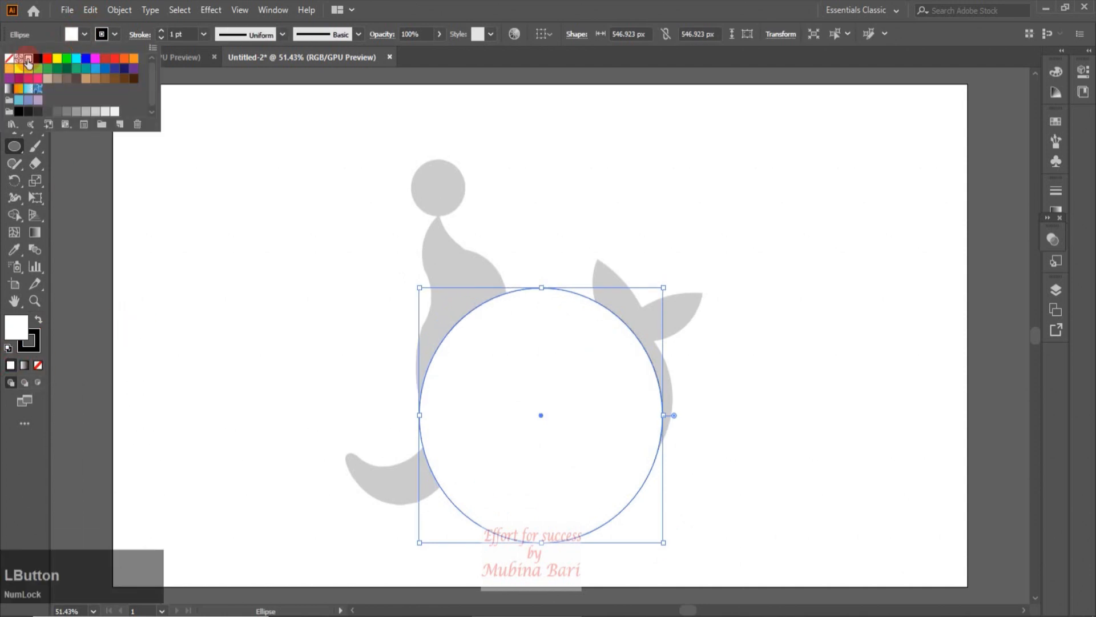
click(10, 58)
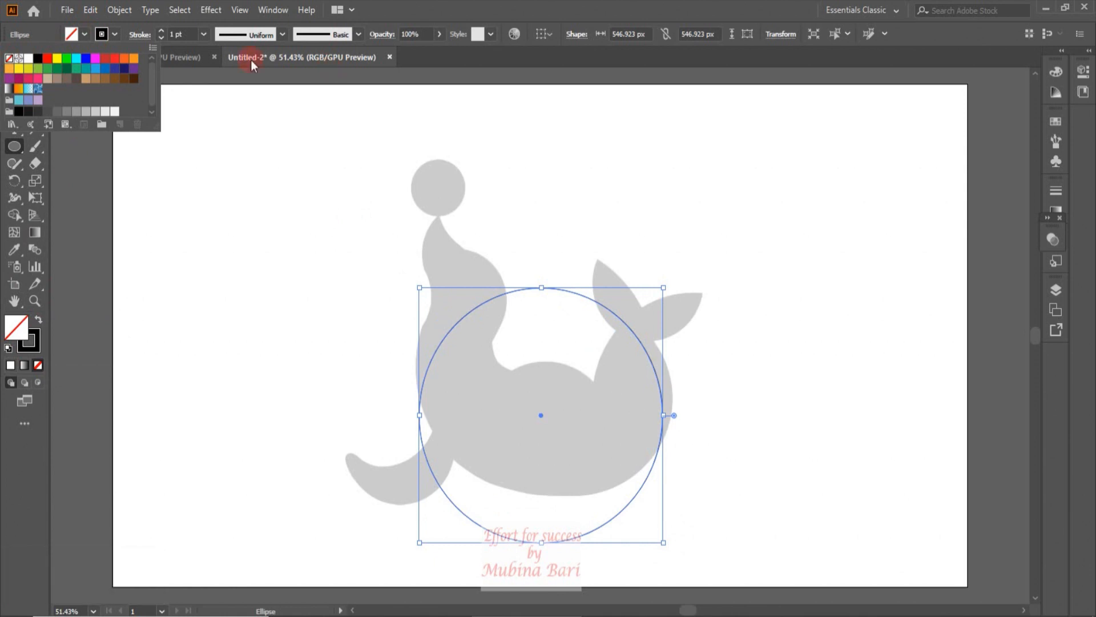
drag(540, 415, 534, 364)
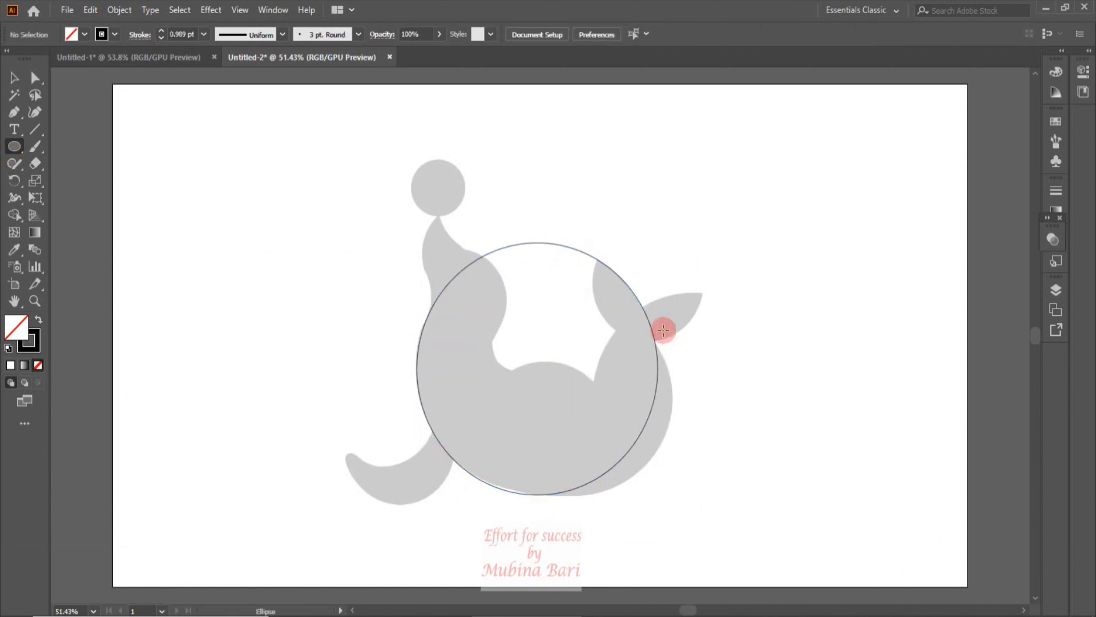
Draw a second unfilled circle about 354 by 366 px over the tail side of the dolphin, overlapping the body circle
drag(614, 299, 769, 466)
key(v)
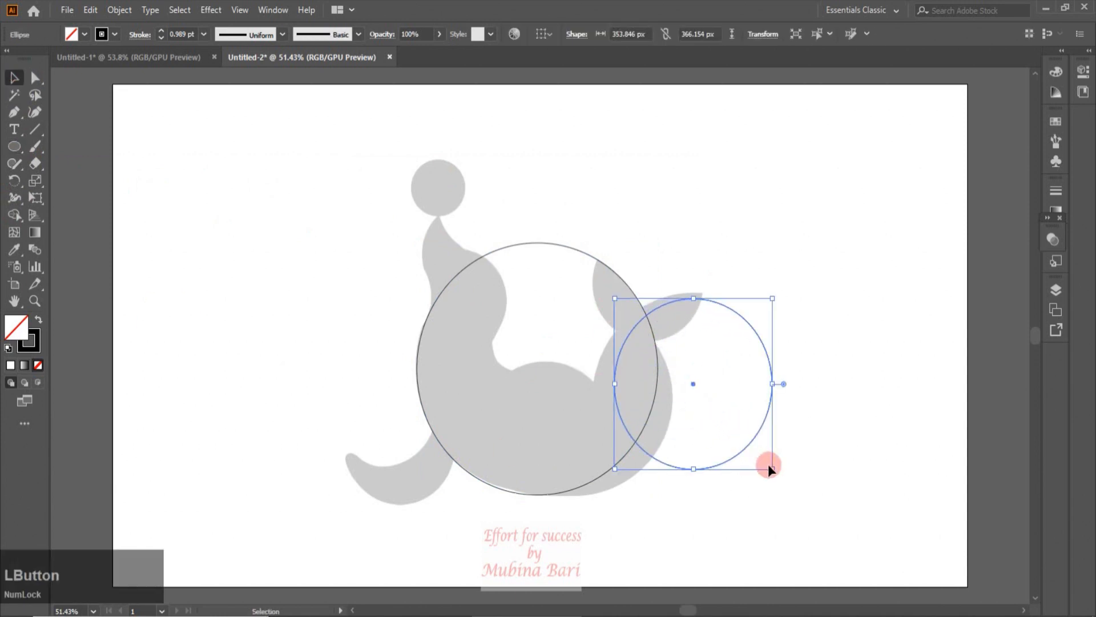
click(95, 163)
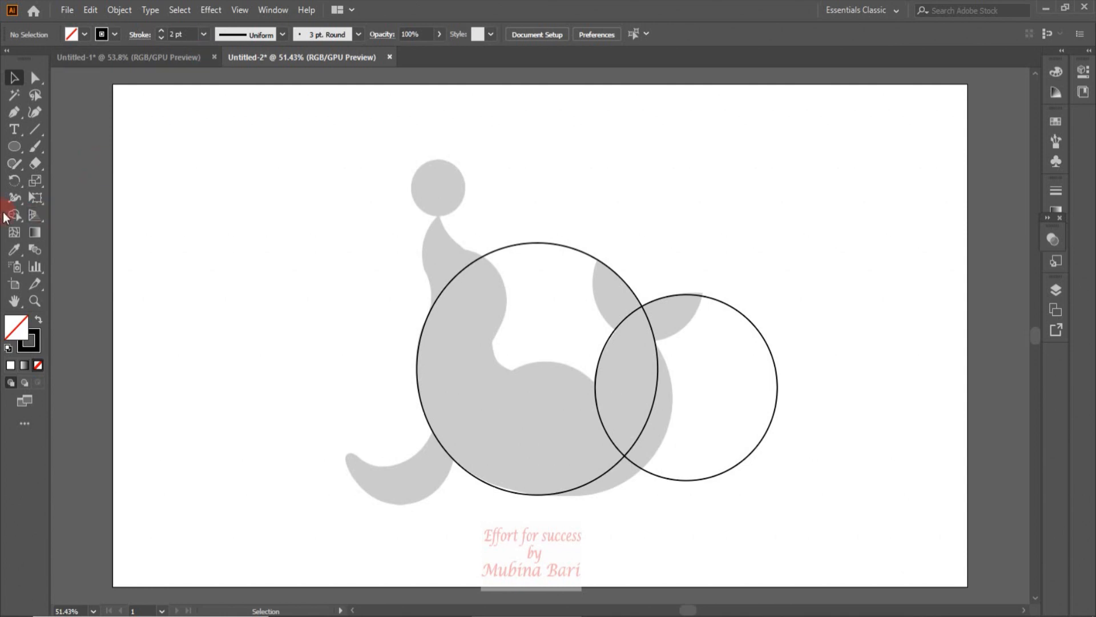
Draw a smaller unfilled circle and align it with the rounded outline of the dolphin's head
click(14, 150)
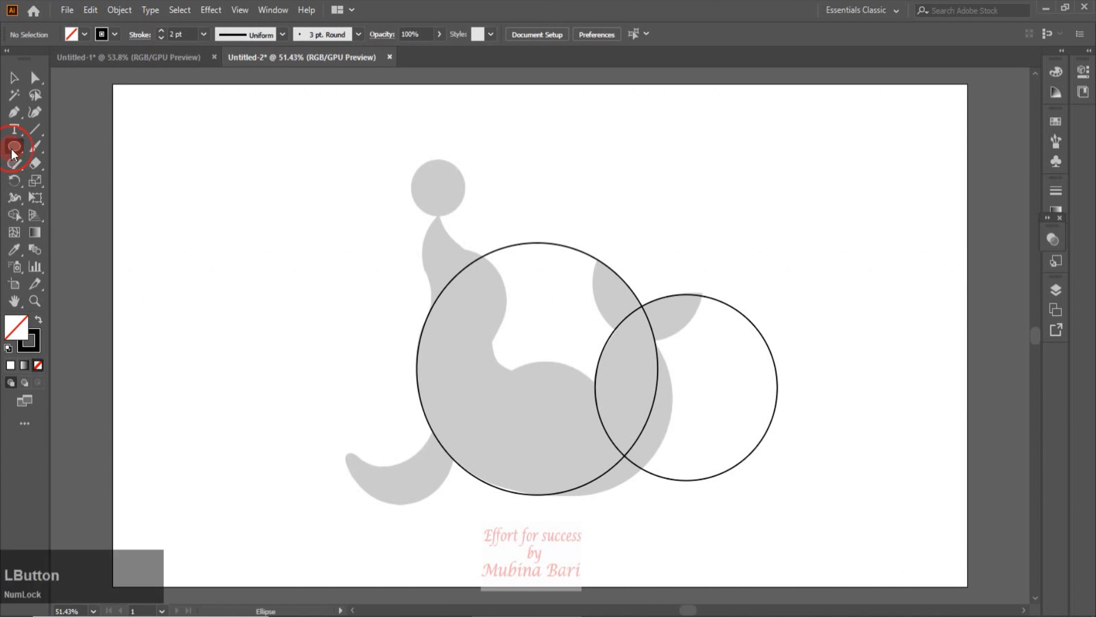
drag(438, 243, 544, 351)
key(v)
drag(472, 350, 436, 354)
key(Down)
key(Down)
key(Down)
key(Down)
Duplicate the head circle around the neck and snout and onto the tail fin, nudging the copies to fit the reference outline
drag(509, 355, 428, 320)
click(282, 218)
drag(409, 251, 515, 154)
drag(535, 214, 696, 295)
drag(696, 342, 748, 315)
key(Left)
key(Left)
key(Left)
key(Left)
key(Left)
key(Left)
key(Left)
key(Left)
key(Up)
key(Up)
key(Up)
key(Up)
key(Up)
key(Up)
click(769, 241)
Duplicate the large body circle with a slight offset and adjust the overlapping circles to the dolphin's body and tail outlines
mouse_move(610, 469)
mouse_down()
mouse_move(630, 483)
mouse_move(623, 476)
mouse_up()
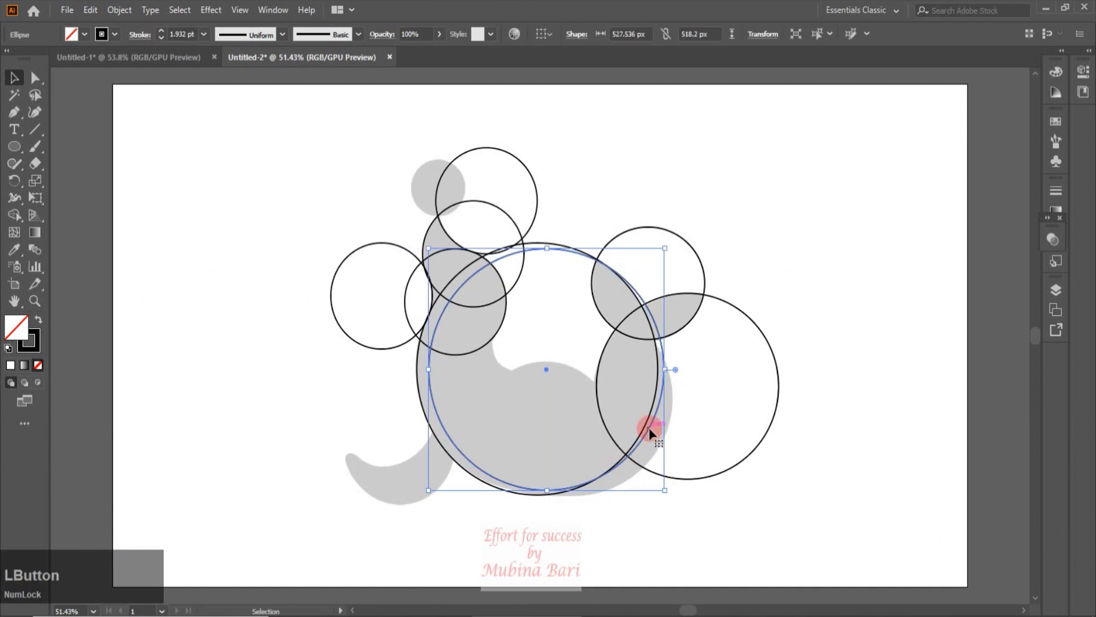
key(Left)
key(Left)
drag(673, 507, 666, 499)
drag(630, 468, 638, 469)
drag(674, 264, 671, 290)
click(864, 412)
Duplicate circles onto the front flipper and align them with its upper and lower curves
drag(389, 348, 408, 504)
drag(350, 399, 345, 398)
drag(452, 504, 433, 439)
key(Up)
key(Down)
Draw a medium circle over the dolphin's lower back and align it with the curve of the back
click(15, 146)
mouse_move(507, 359)
mouse_down()
mouse_move(601, 445)
mouse_move(617, 473)
mouse_move(581, 463)
mouse_up()
key(v)
drag(581, 463, 578, 464)
drag(601, 417, 608, 418)
click(274, 245)
Add a circle matching the ball on the snout and a small circle in the hollow between head and back
click(15, 148)
key(Left)
key(Left)
mouse_move(412, 158)
mouse_down()
mouse_move(468, 216)
mouse_move(544, 345)
mouse_up()
click(363, 148)
click(593, 296)
key(v)
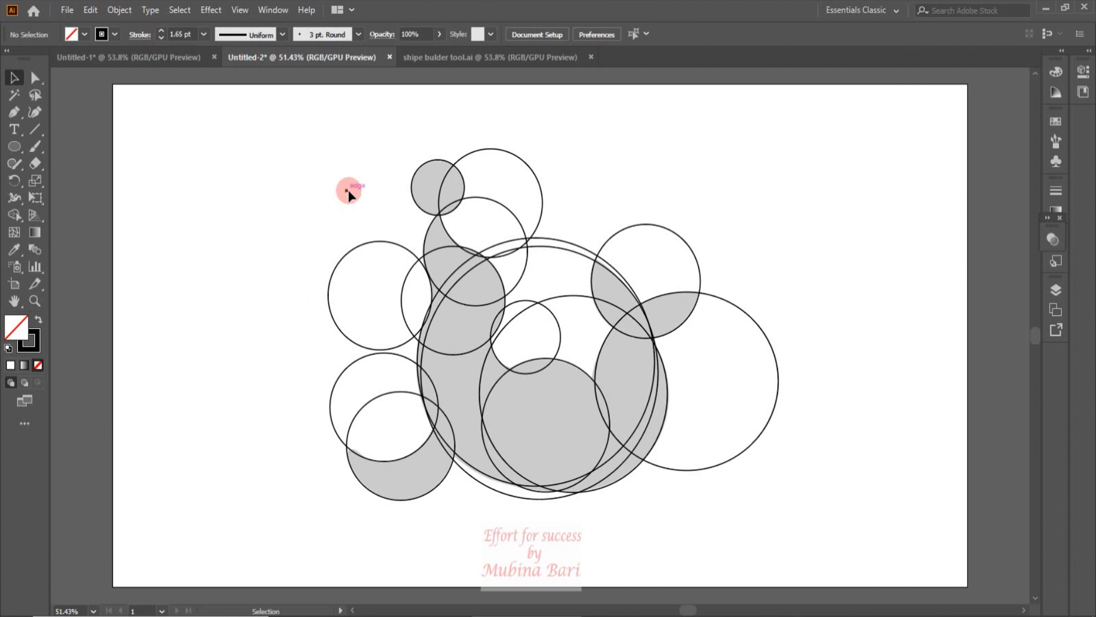
Select all the circles and merge the regions covering the ball, head, body, flipper and tail with the Shape Builder tool
drag(236, 145, 824, 517)
click(13, 216)
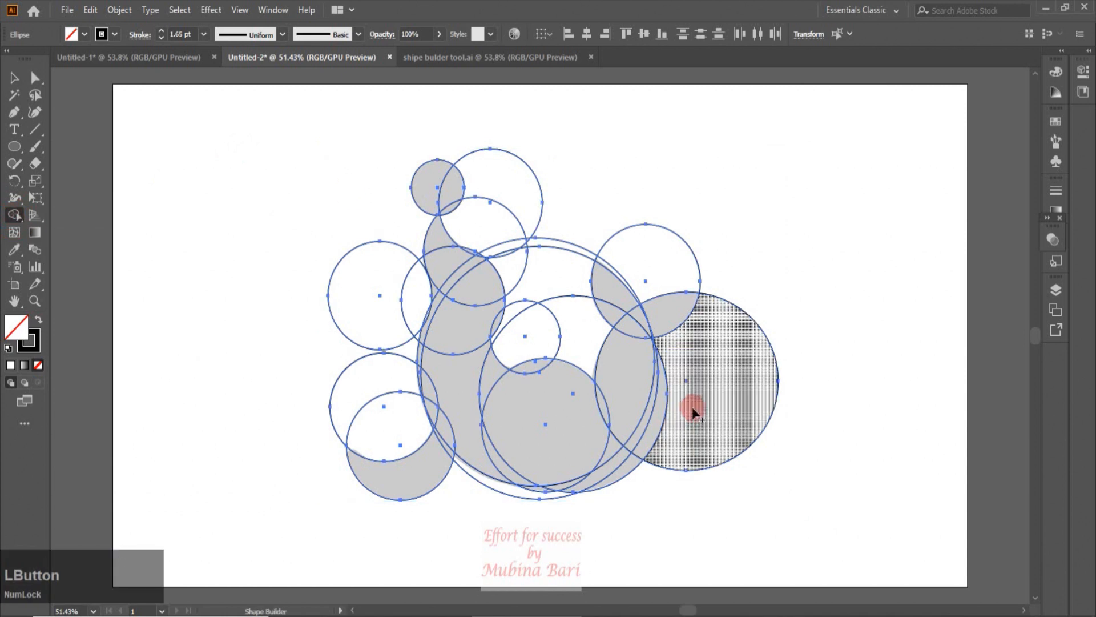
click(676, 349)
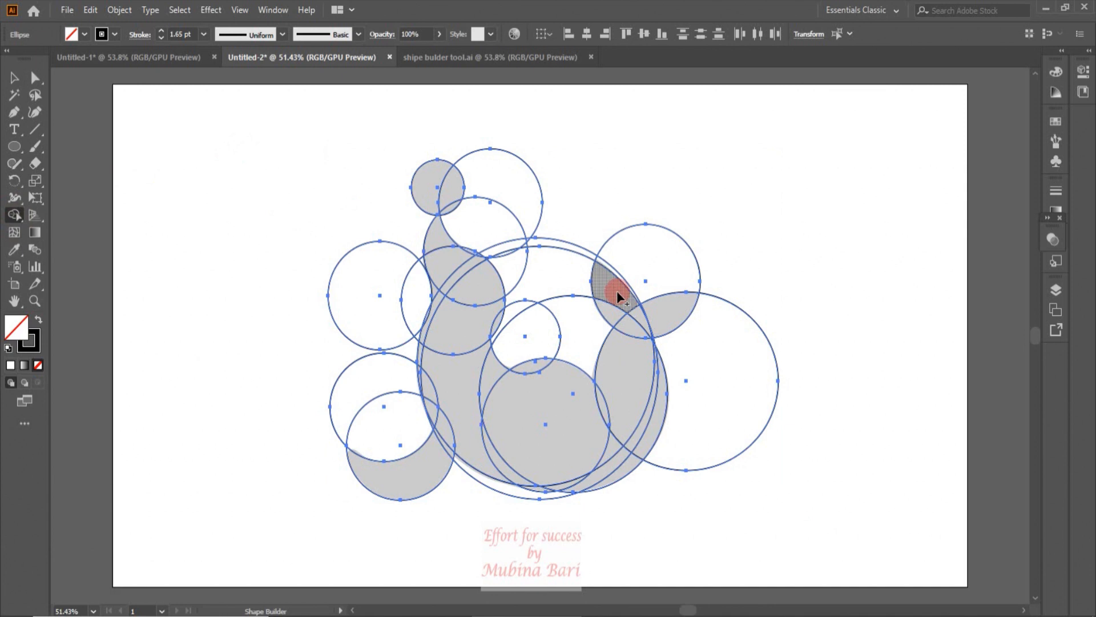
click(617, 290)
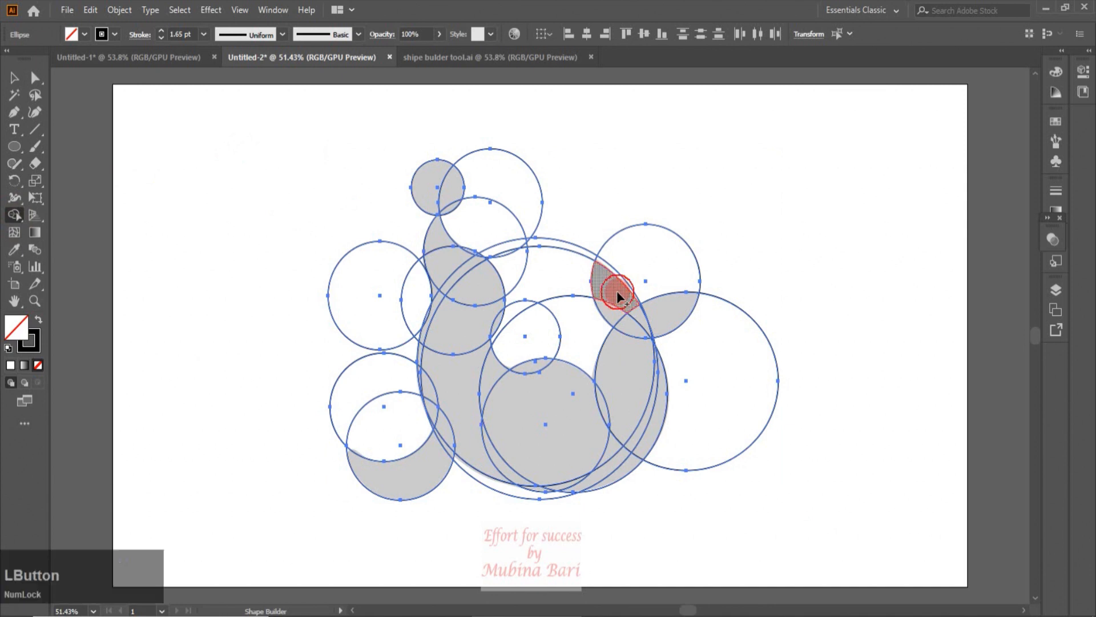
mouse_move(615, 310)
mouse_down()
mouse_move(710, 296)
mouse_move(637, 317)
mouse_move(628, 326)
mouse_move(665, 326)
mouse_move(638, 325)
mouse_move(624, 359)
mouse_up()
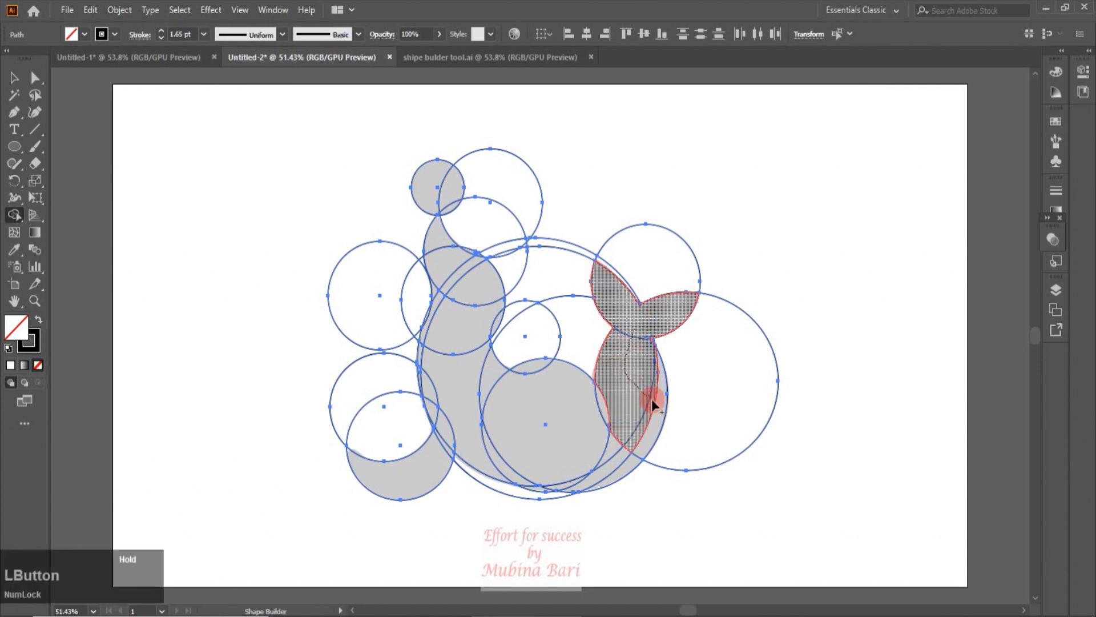
mouse_move(656, 404)
mouse_down()
mouse_move(615, 413)
mouse_move(615, 426)
mouse_up()
mouse_move(615, 464)
mouse_down()
mouse_move(541, 489)
mouse_move(533, 368)
mouse_up()
mouse_move(453, 433)
mouse_down()
mouse_move(422, 376)
mouse_move(430, 327)
mouse_move(461, 294)
mouse_move(443, 192)
mouse_move(535, 411)
mouse_move(559, 391)
mouse_move(441, 190)
mouse_move(443, 218)
mouse_move(458, 200)
mouse_move(440, 239)
mouse_move(438, 200)
mouse_up()
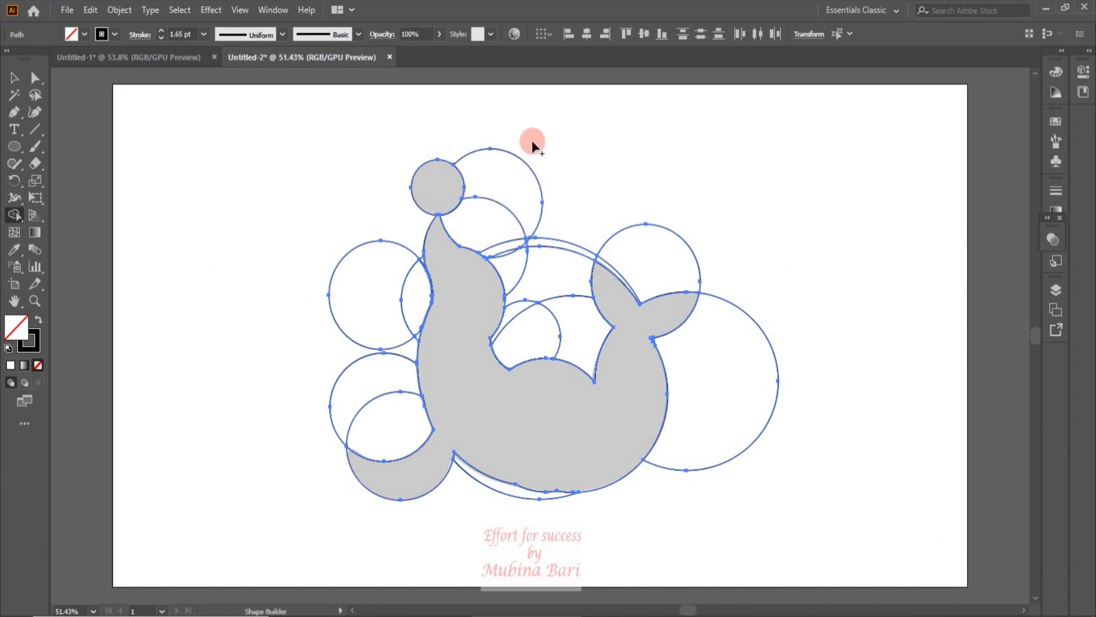
Remove the excess circle regions and small slivers outside the merged dolphin silhouette with the Shape Builder tool
mouse_move(532, 143)
mouse_down()
mouse_move(511, 188)
mouse_move(517, 328)
mouse_up()
drag(555, 228, 562, 336)
alt+click(600, 255)
drag(318, 409, 419, 252)
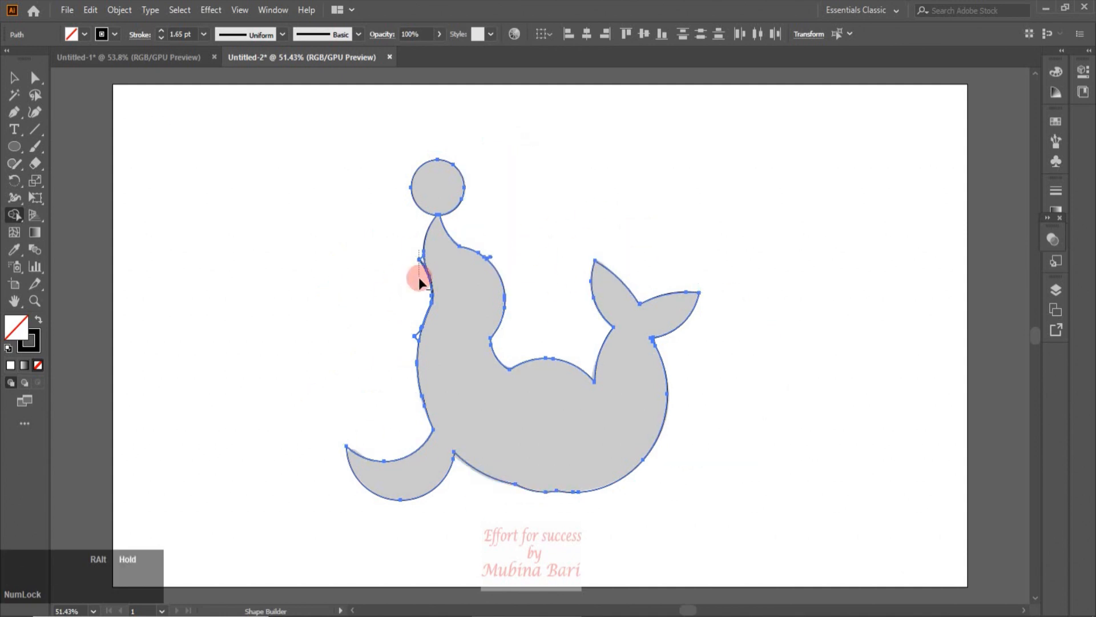
alt+click(421, 260)
alt+click(416, 336)
alt+click(490, 257)
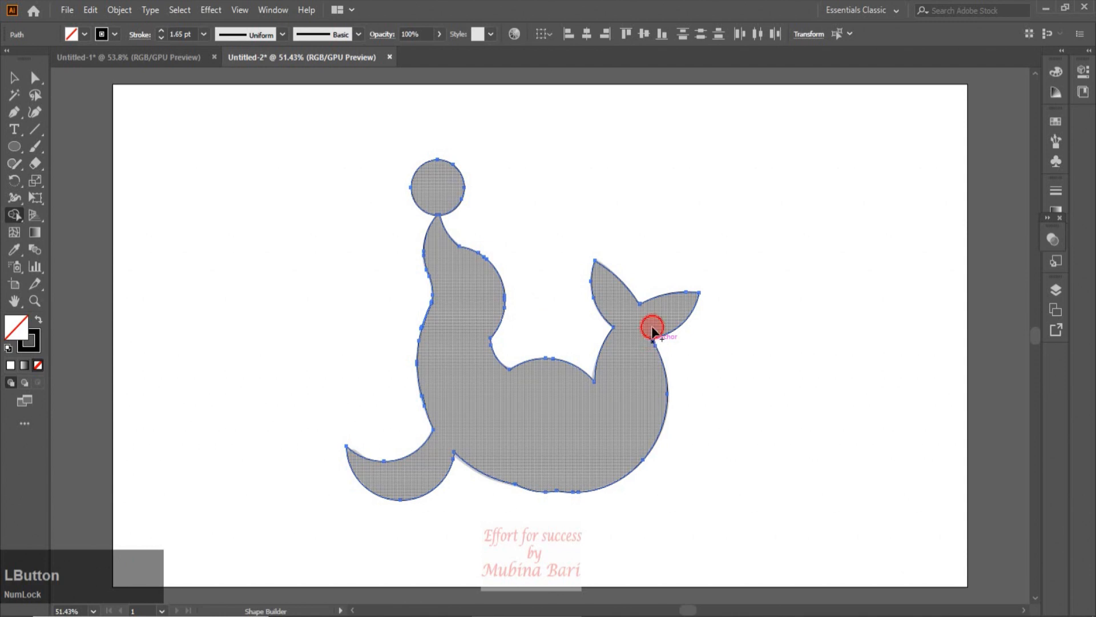
click(644, 341)
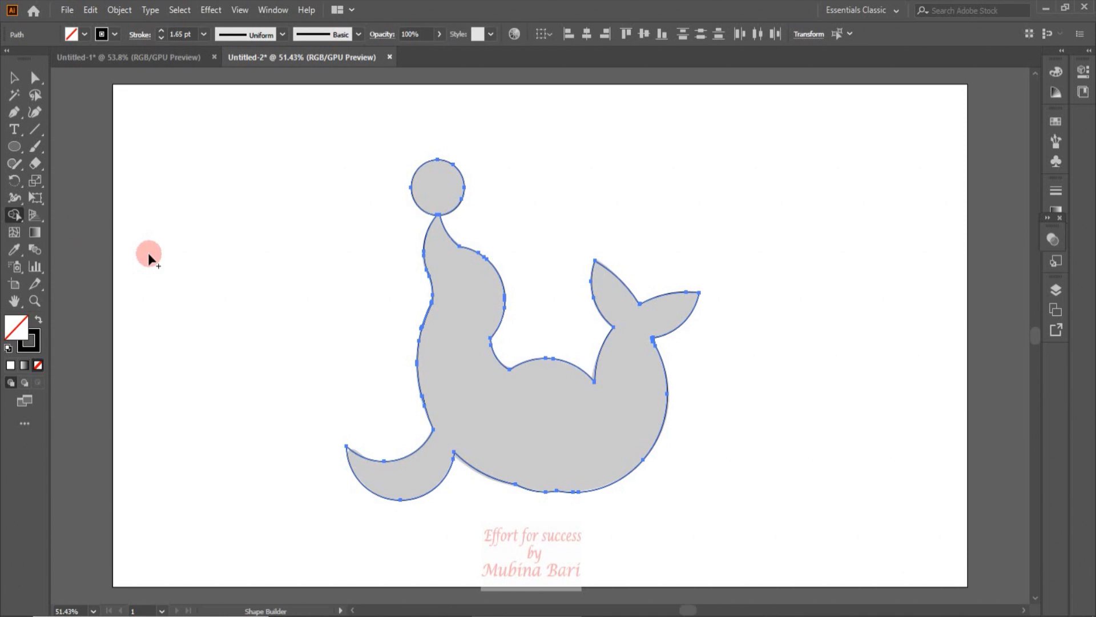
Select the dolphin shape and smooth its belly, flipper tip, neck and tail outline with the Smooth tool
key(v)
click(262, 295)
drag(346, 168, 505, 427)
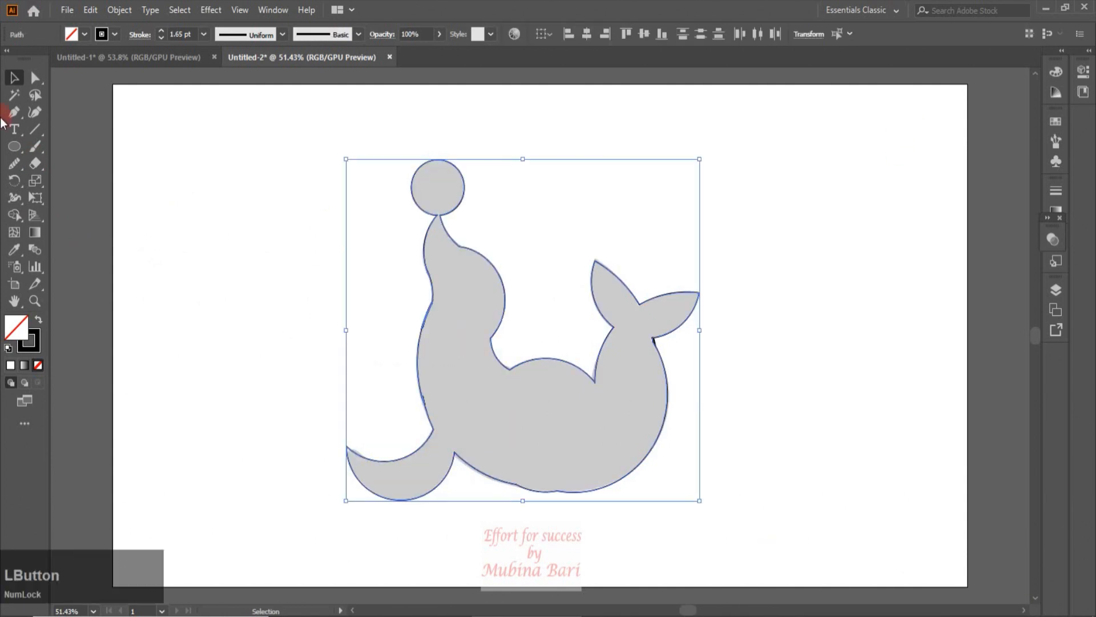
click(14, 164)
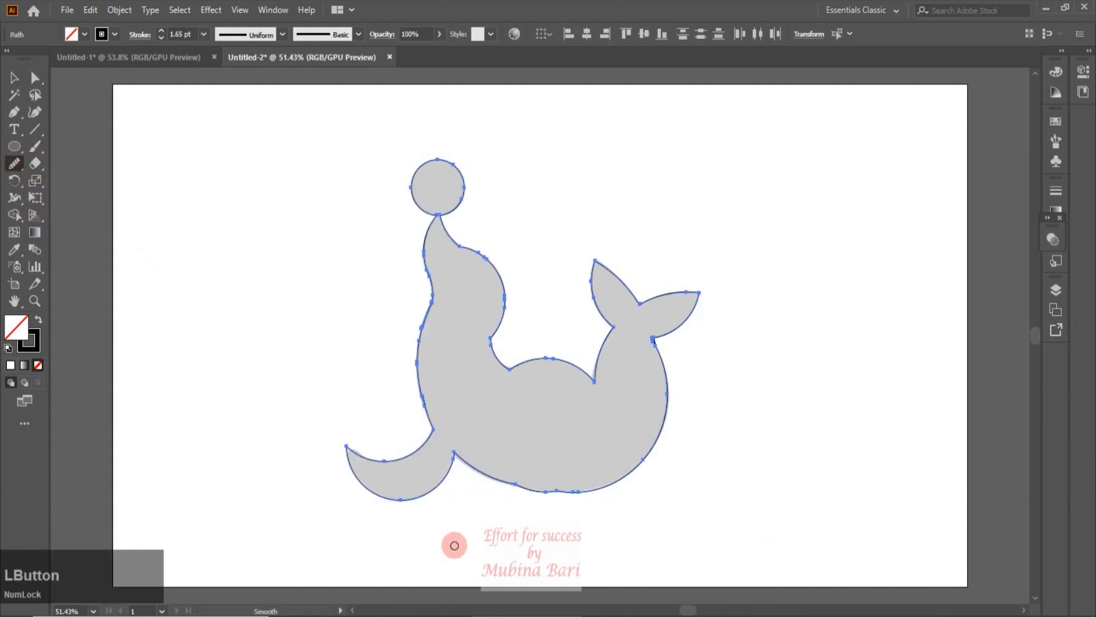
mouse_move(545, 490)
mouse_down()
mouse_move(555, 510)
mouse_move(516, 483)
mouse_move(539, 521)
mouse_move(525, 486)
mouse_move(581, 502)
mouse_up()
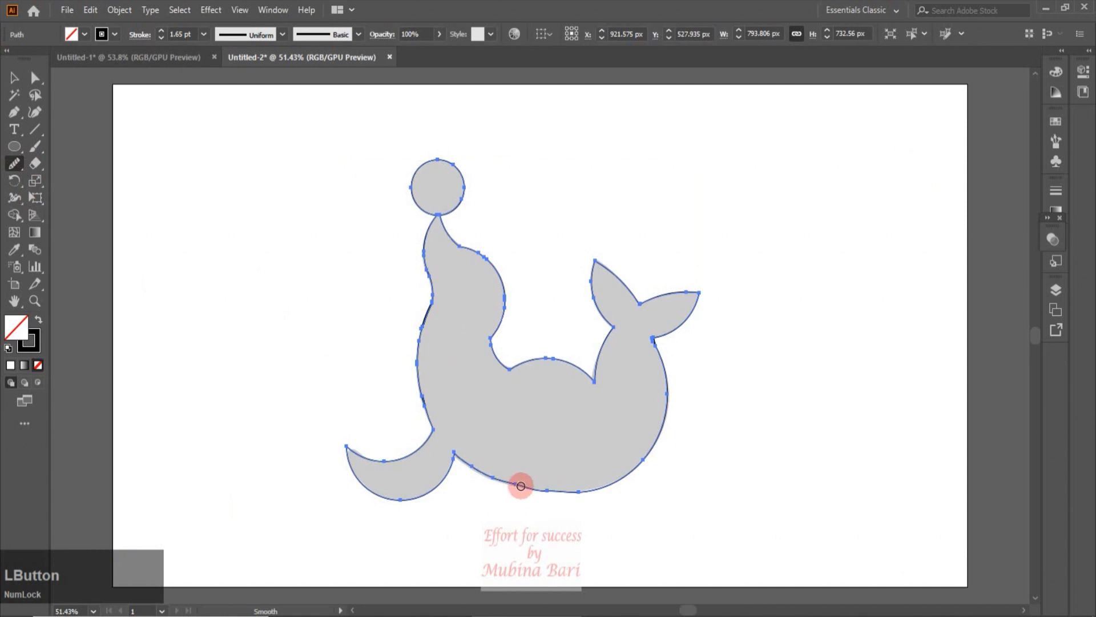
drag(505, 482, 611, 495)
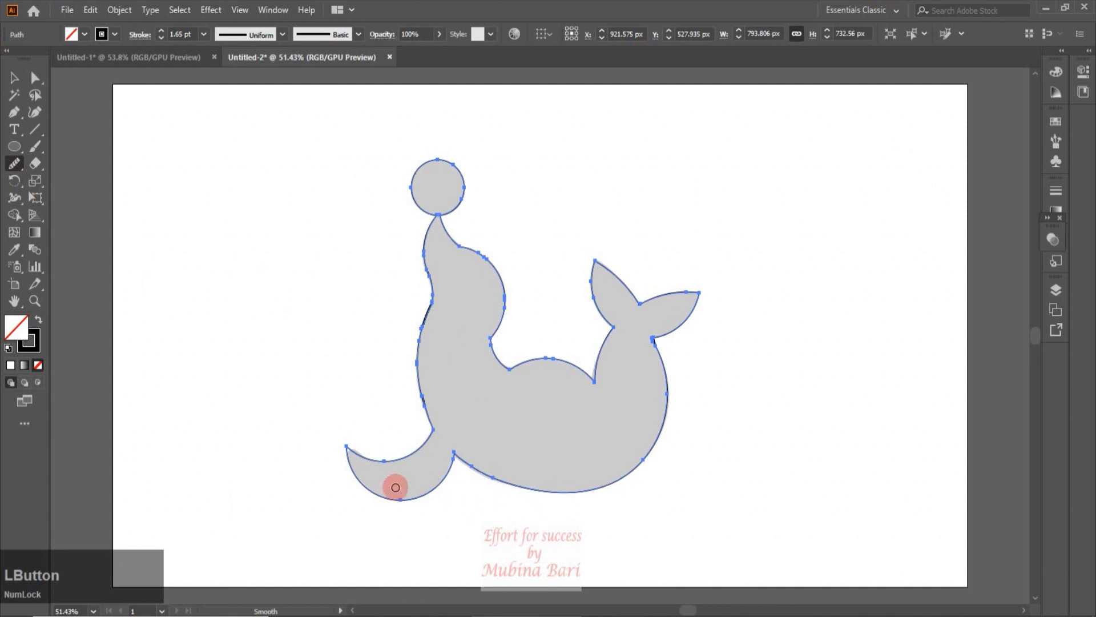
mouse_move(344, 438)
mouse_down()
mouse_move(379, 481)
mouse_move(373, 458)
mouse_move(348, 446)
mouse_move(382, 481)
mouse_move(347, 444)
mouse_move(360, 470)
mouse_move(386, 479)
mouse_move(356, 485)
mouse_move(373, 467)
mouse_move(348, 478)
mouse_move(359, 449)
mouse_move(348, 454)
mouse_move(365, 480)
mouse_move(397, 494)
mouse_move(373, 497)
mouse_move(350, 469)
mouse_move(376, 461)
mouse_move(427, 353)
mouse_move(439, 272)
mouse_move(408, 350)
mouse_move(559, 395)
mouse_move(565, 374)
mouse_move(505, 352)
mouse_move(488, 326)
mouse_move(490, 363)
mouse_move(492, 333)
mouse_move(510, 381)
mouse_move(502, 367)
mouse_move(551, 372)
mouse_move(499, 390)
mouse_move(515, 370)
mouse_move(542, 379)
mouse_move(632, 342)
mouse_up()
key(v)
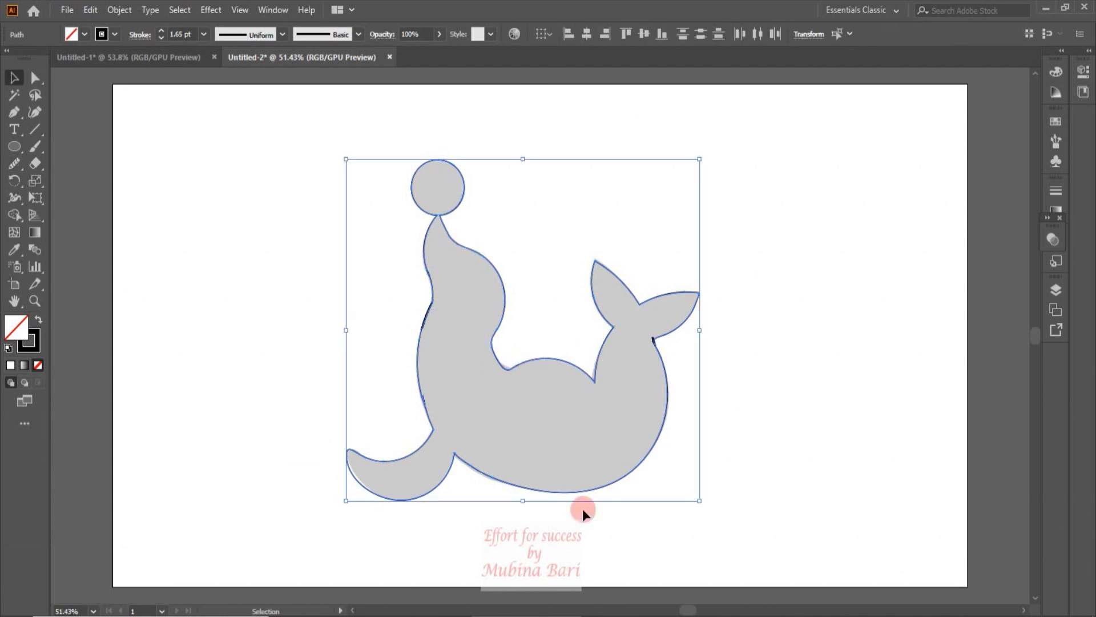
Fill the dolphin shape with cyan and move it off the grey reference image
click(84, 35)
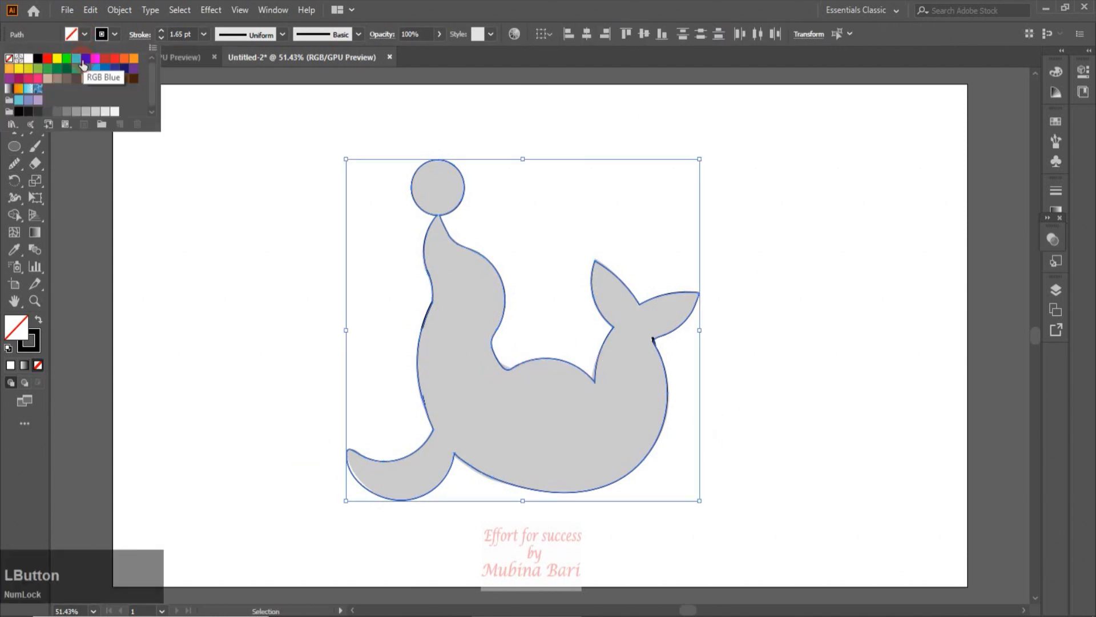
click(76, 58)
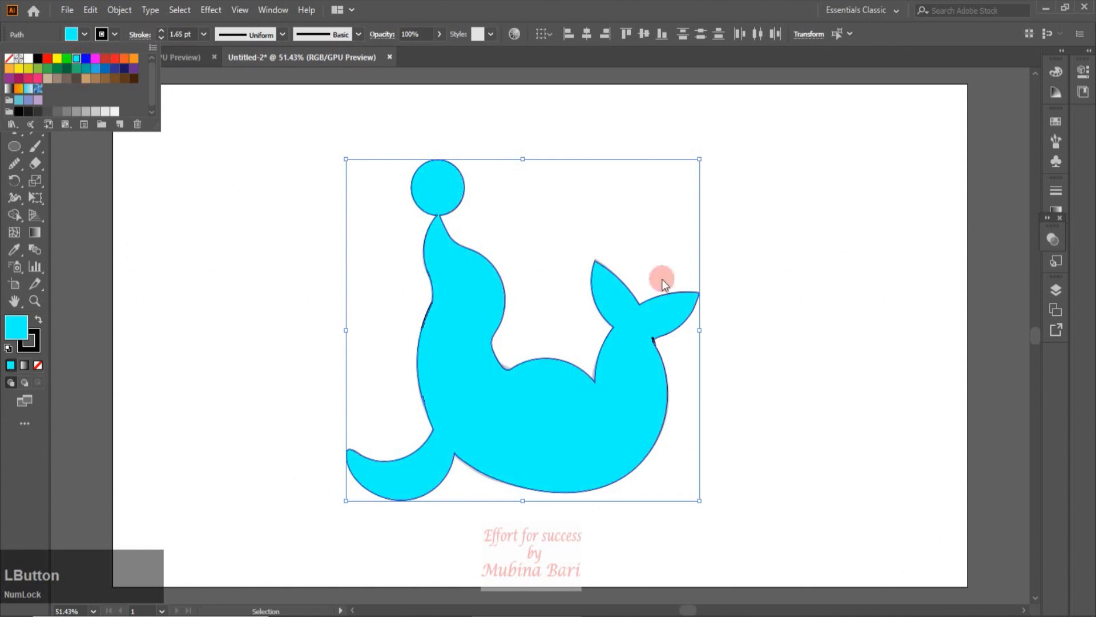
click(165, 142)
drag(465, 323, 704, 290)
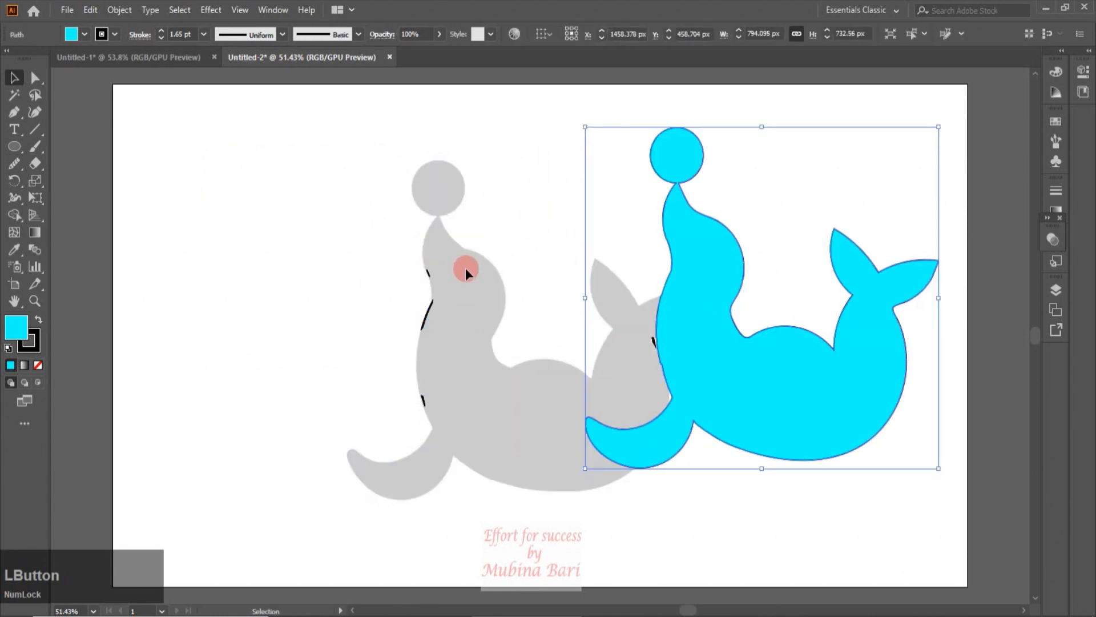
drag(756, 372, 220, 348)
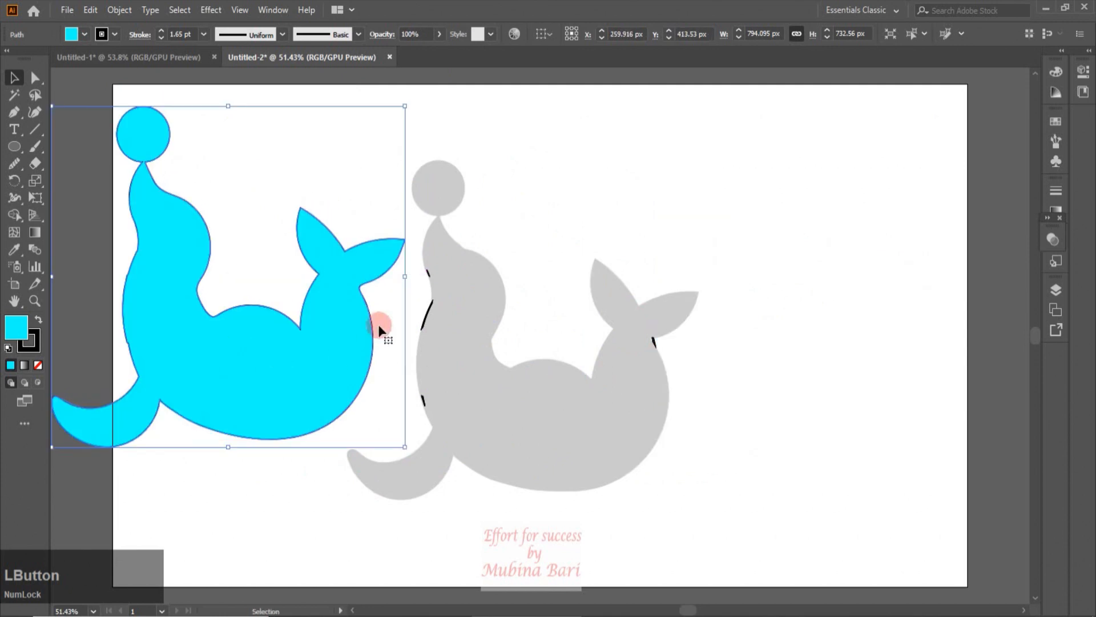
Delete the visible grey dolphin reference image and the leftover black path fragments on it
click(1056, 290)
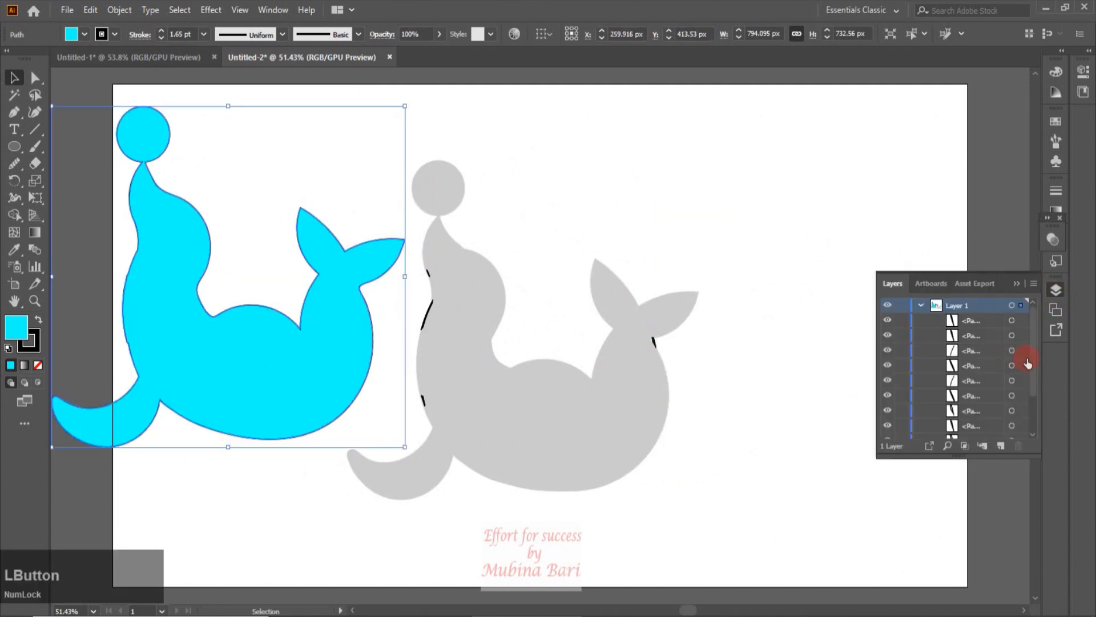
drag(1033, 371, 1037, 441)
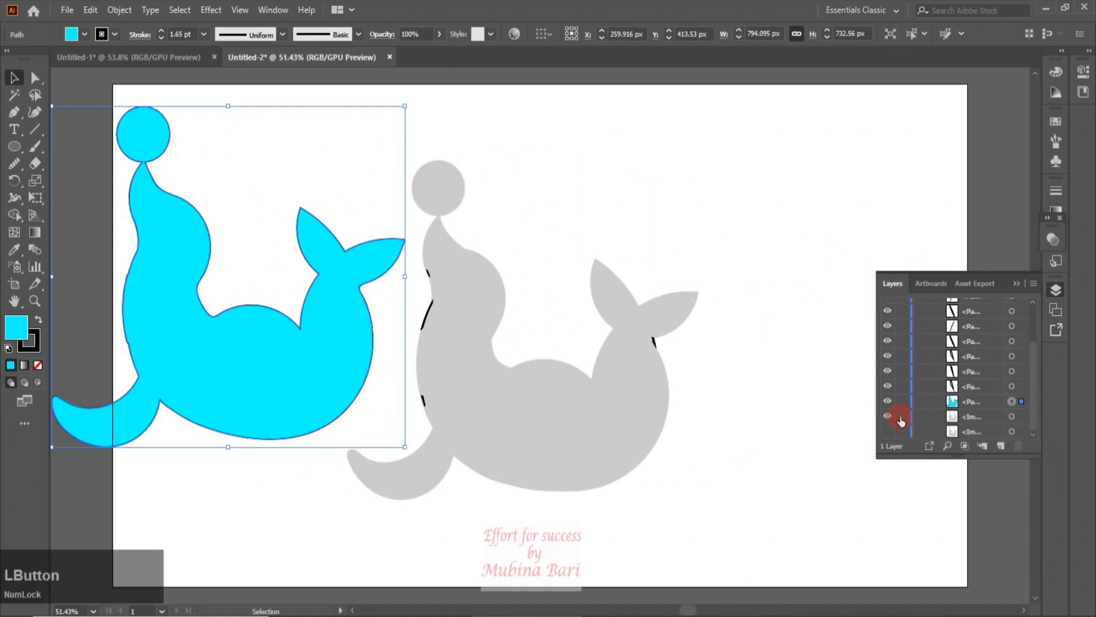
click(609, 438)
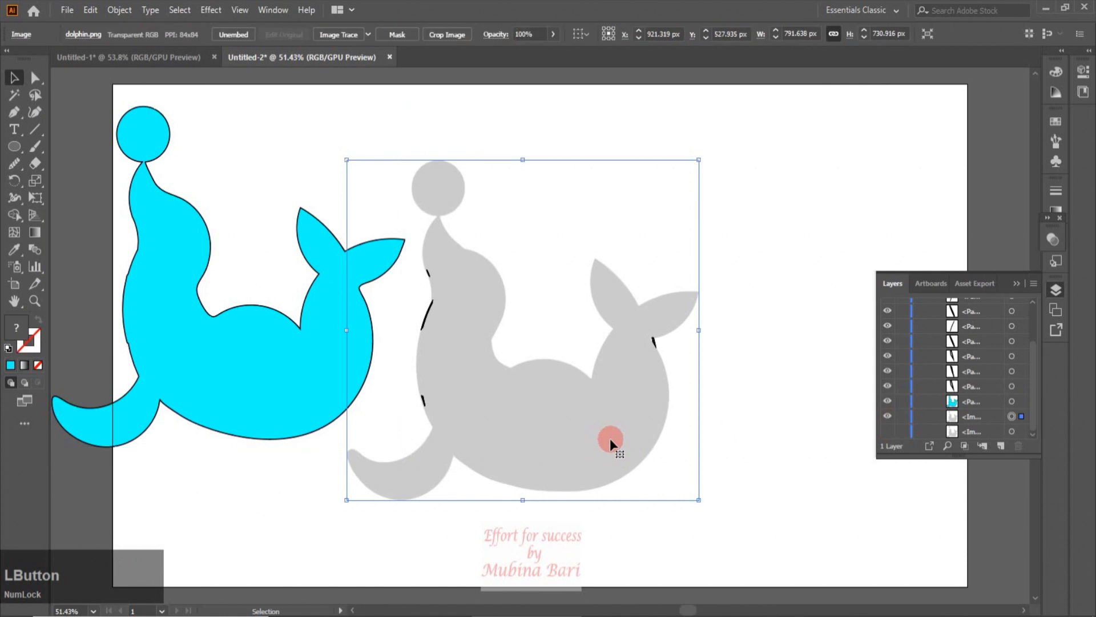
key(Delete)
mouse_move(415, 260)
mouse_down()
mouse_move(444, 333)
mouse_move(538, 421)
mouse_move(700, 437)
mouse_up()
key(Delete)
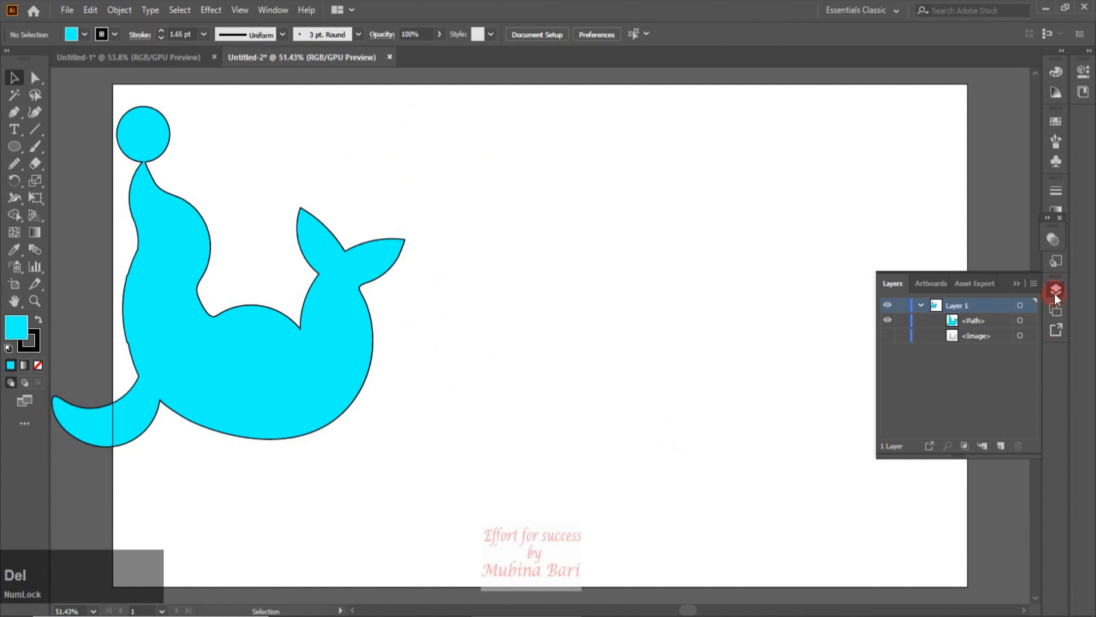
click(1055, 294)
Move the cyan dolphin to the centre of the artboard
drag(289, 385, 612, 423)
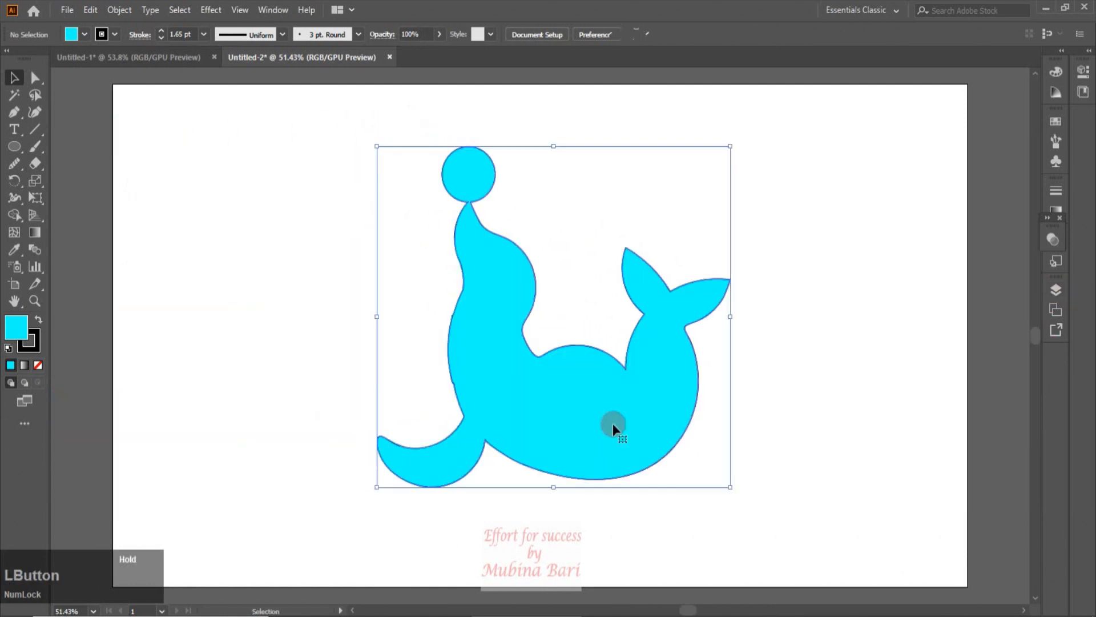
click(818, 363)
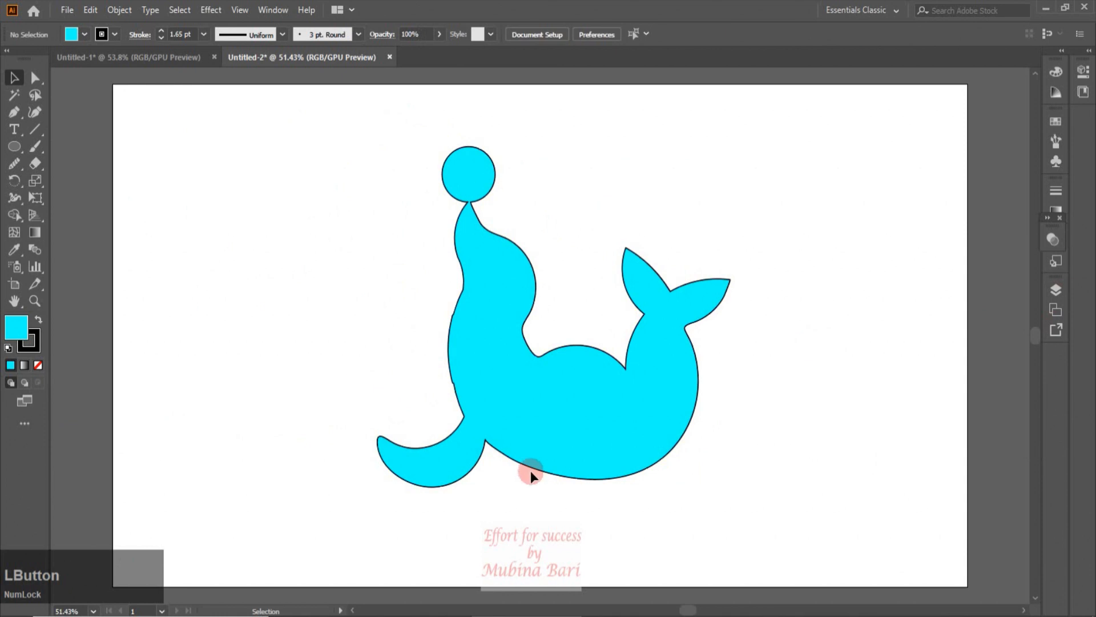
drag(530, 472, 530, 482)
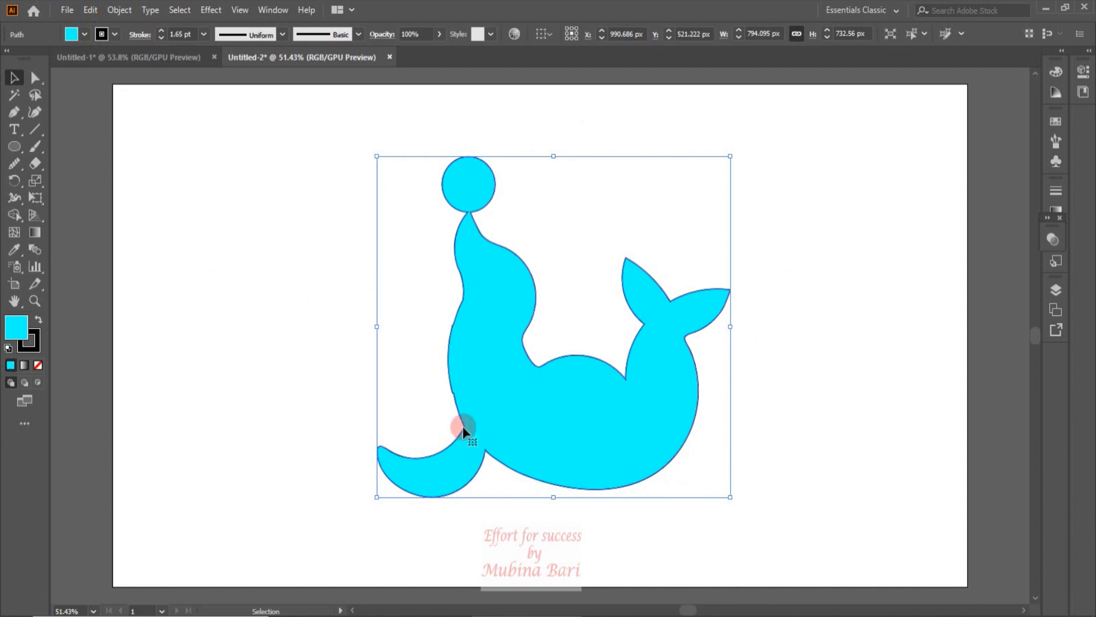
Place the underwater image 1.png at about 797 by 448 px and move it over the dolphin
click(67, 10)
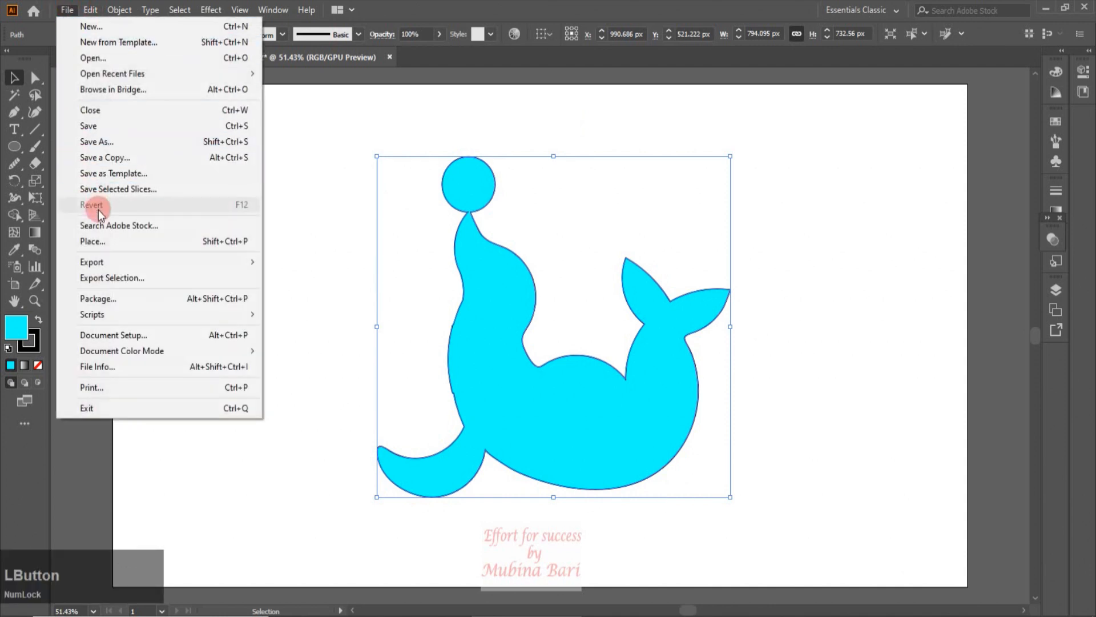
click(91, 241)
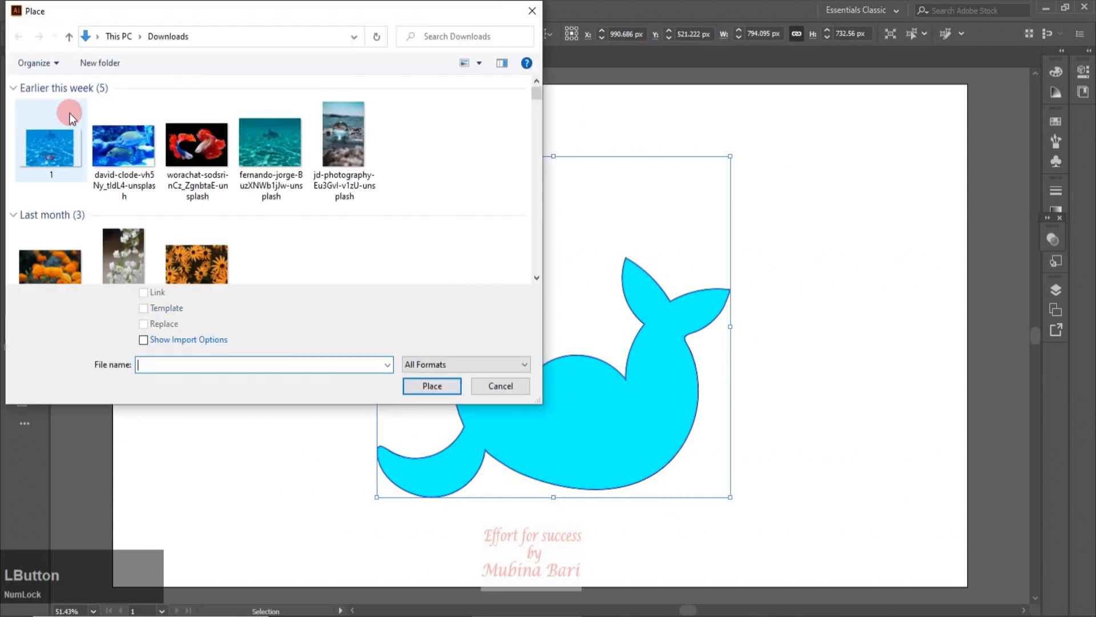
click(59, 140)
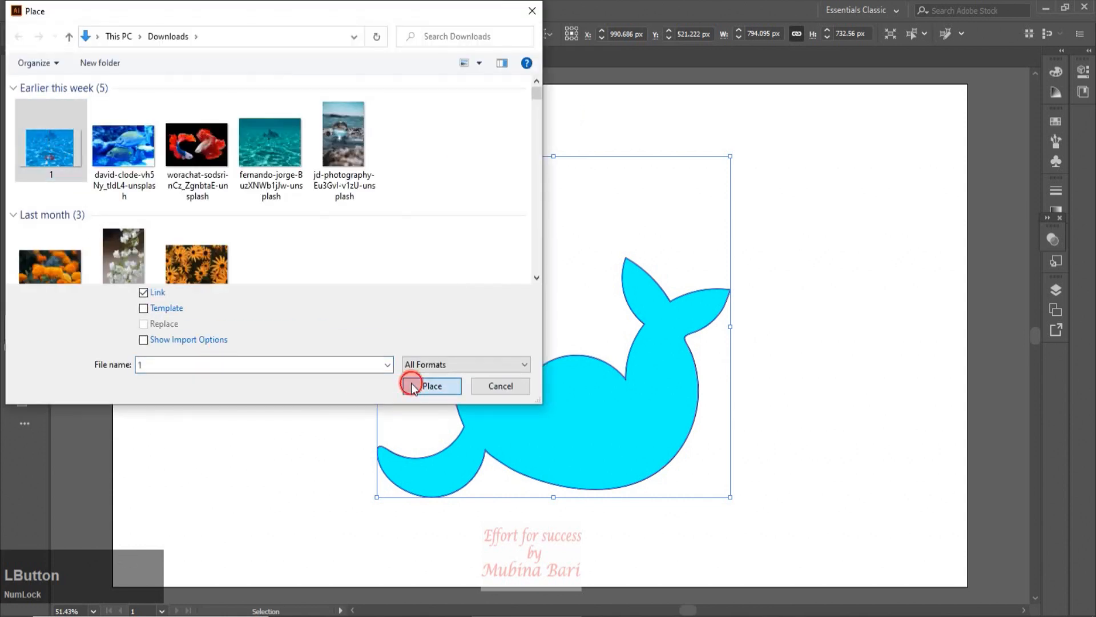
click(411, 384)
drag(171, 206, 532, 494)
drag(389, 342, 559, 359)
Send the underwater image to the back, behind the dolphin, and embed it in the document
right_click(558, 354)
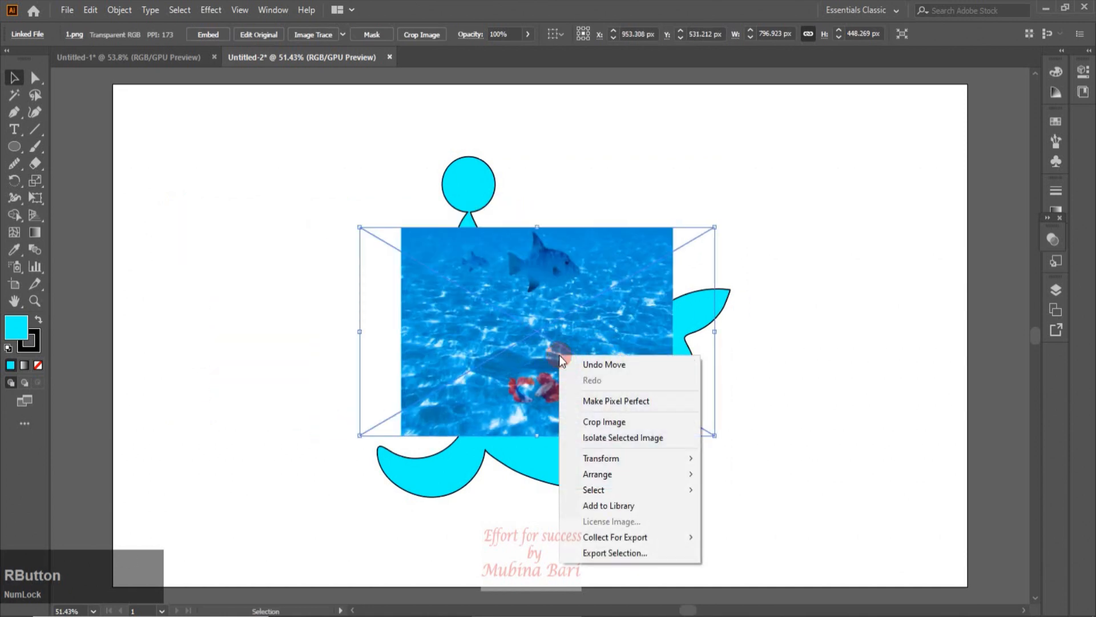
mouse_move(597, 473)
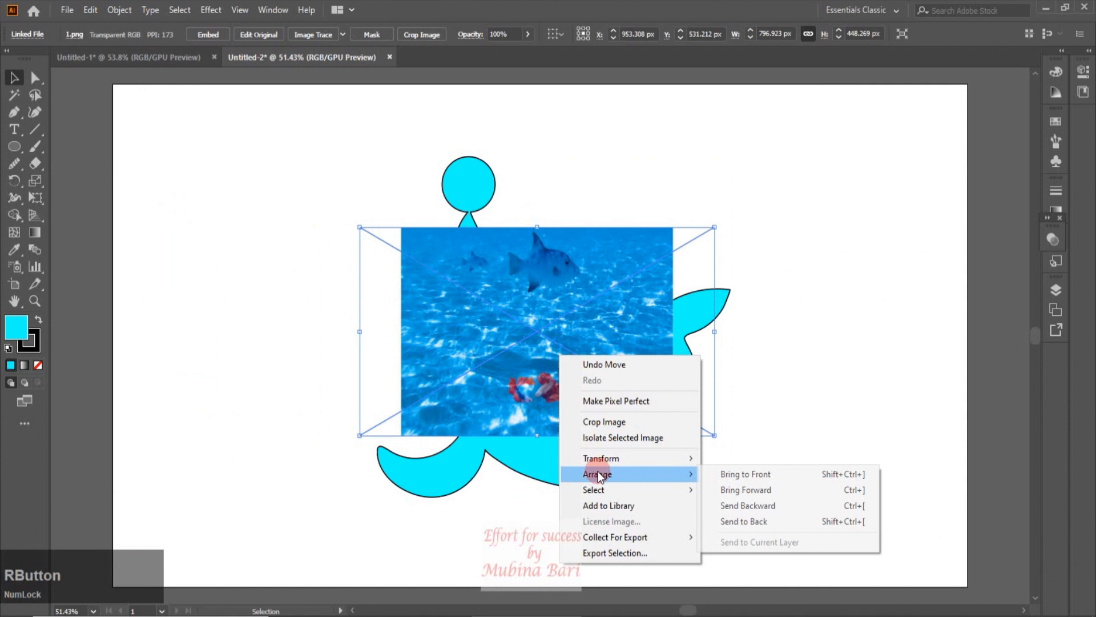
click(770, 522)
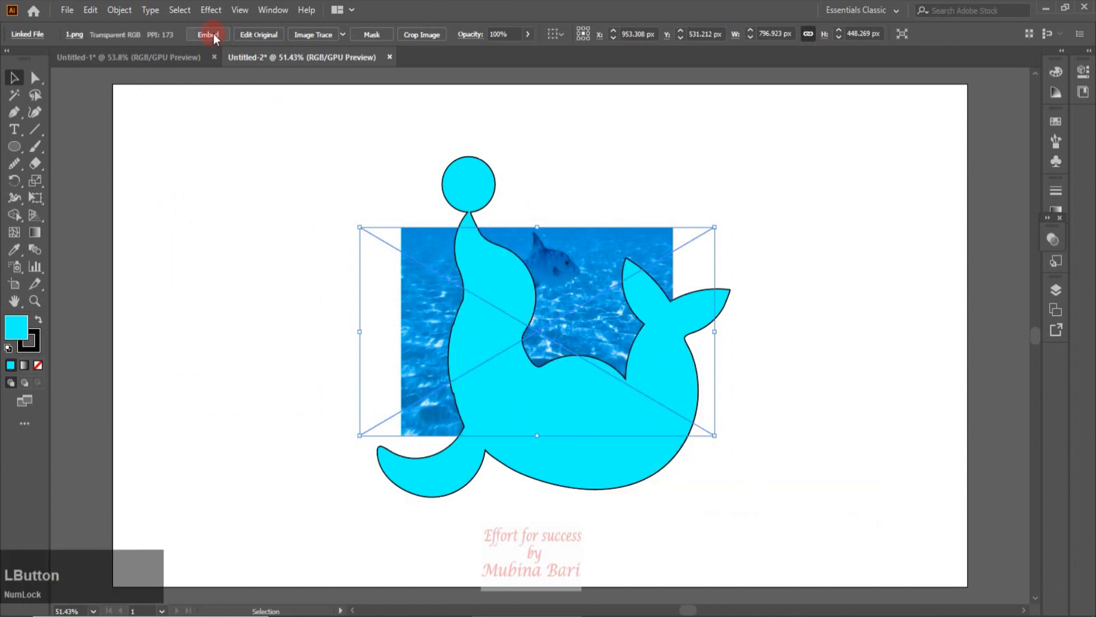
click(213, 35)
Move the underwater image up and enlarge it so that it extends behind the whole dolphin and its ball
drag(570, 268, 566, 216)
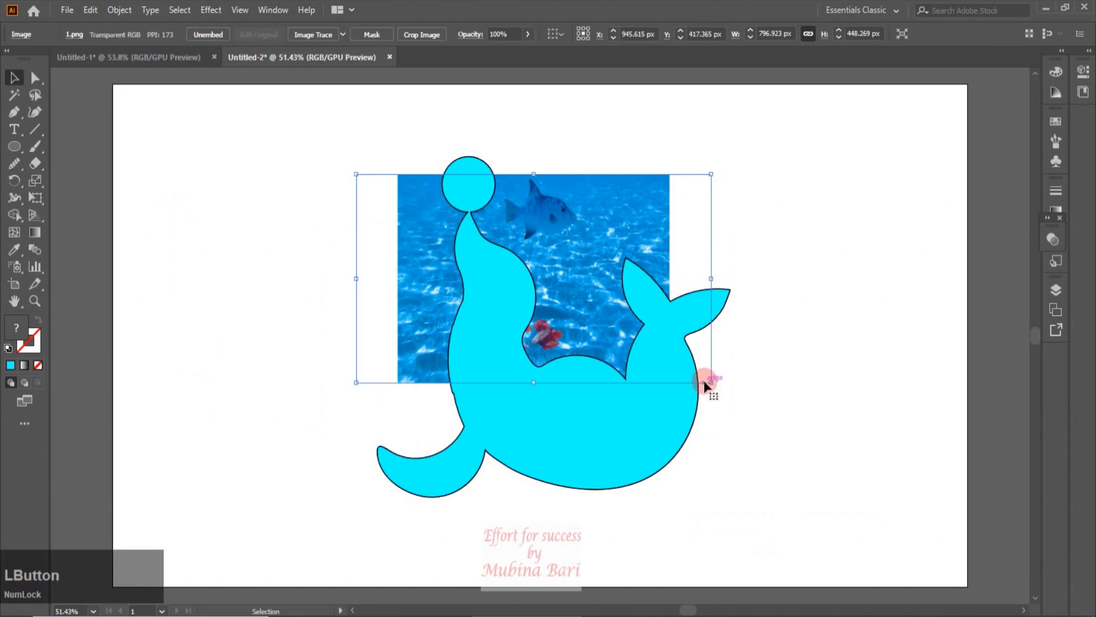
drag(708, 382, 722, 400)
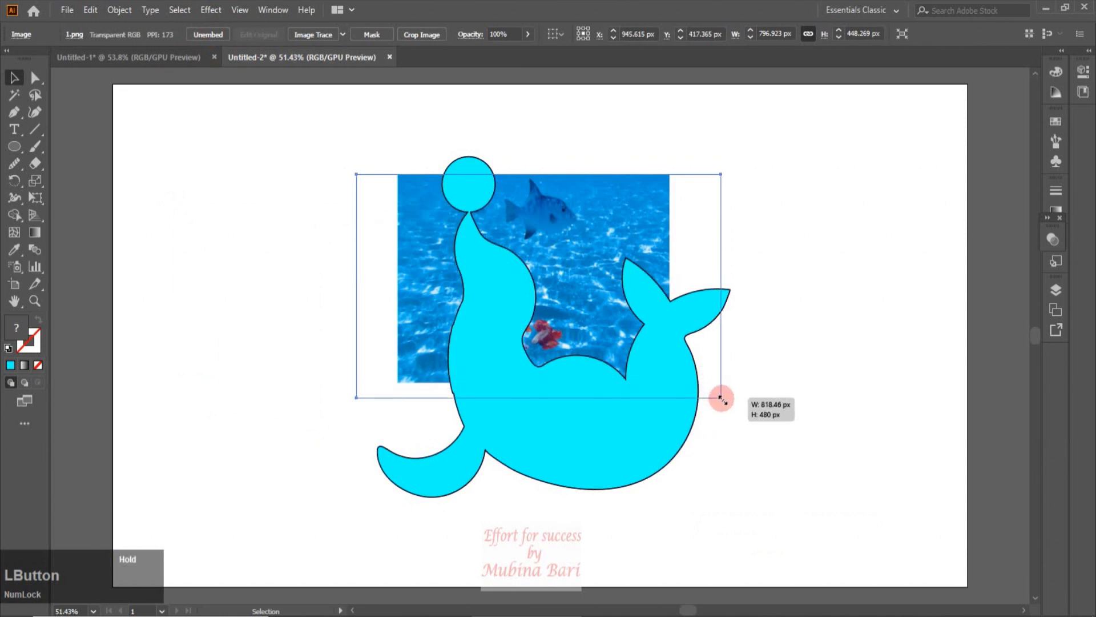
click(749, 456)
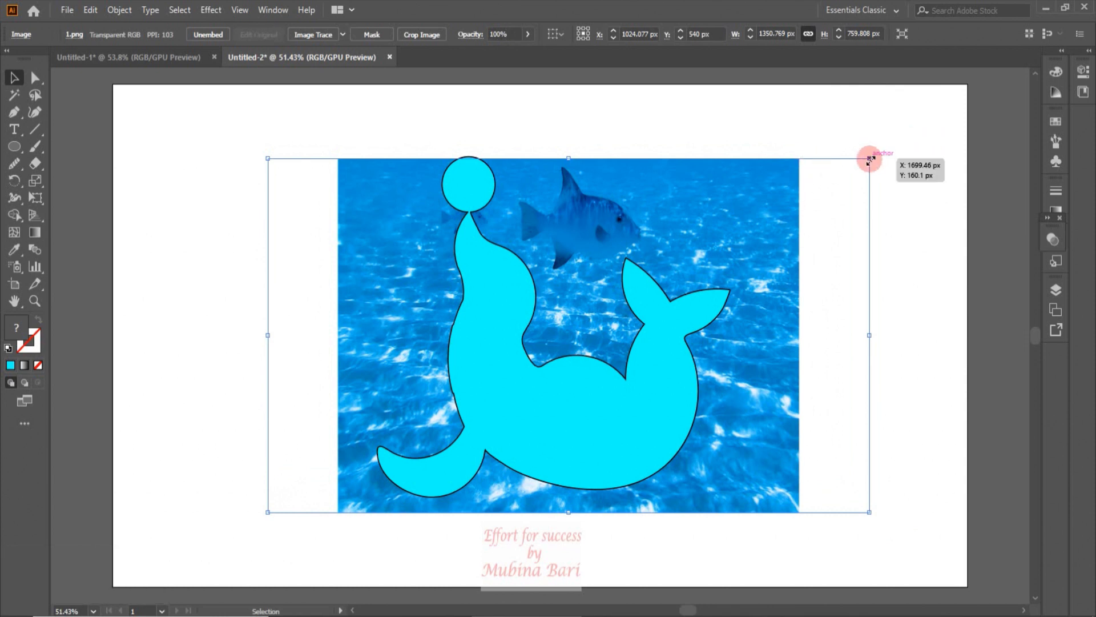
drag(870, 160, 879, 125)
Remove the cyan fill from the dolphin shape, setting its fill to None
click(589, 408)
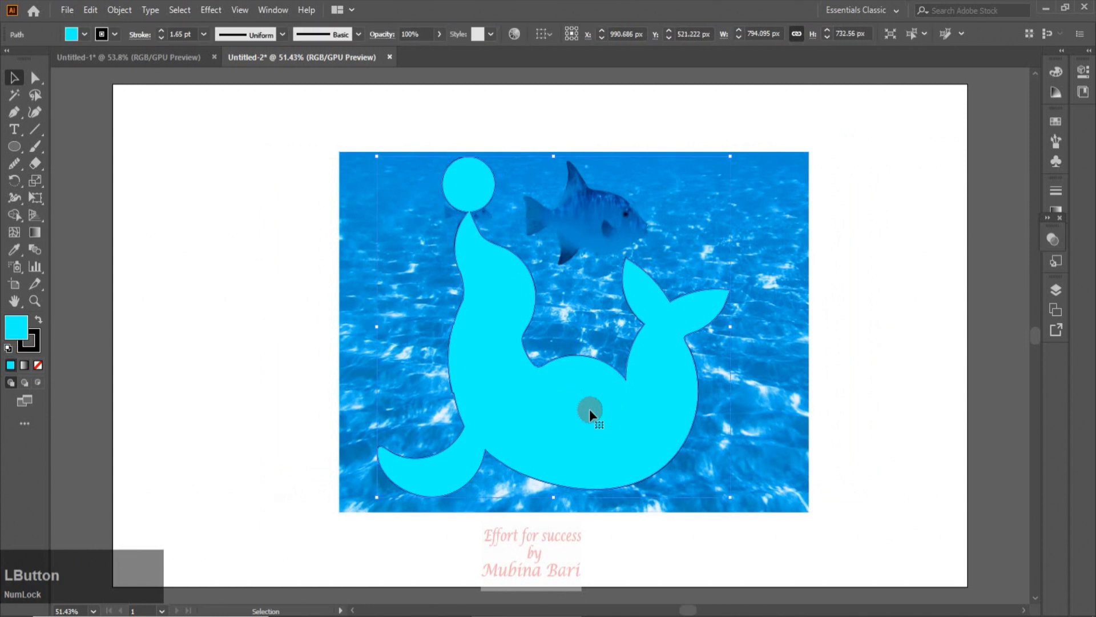
click(264, 223)
click(490, 260)
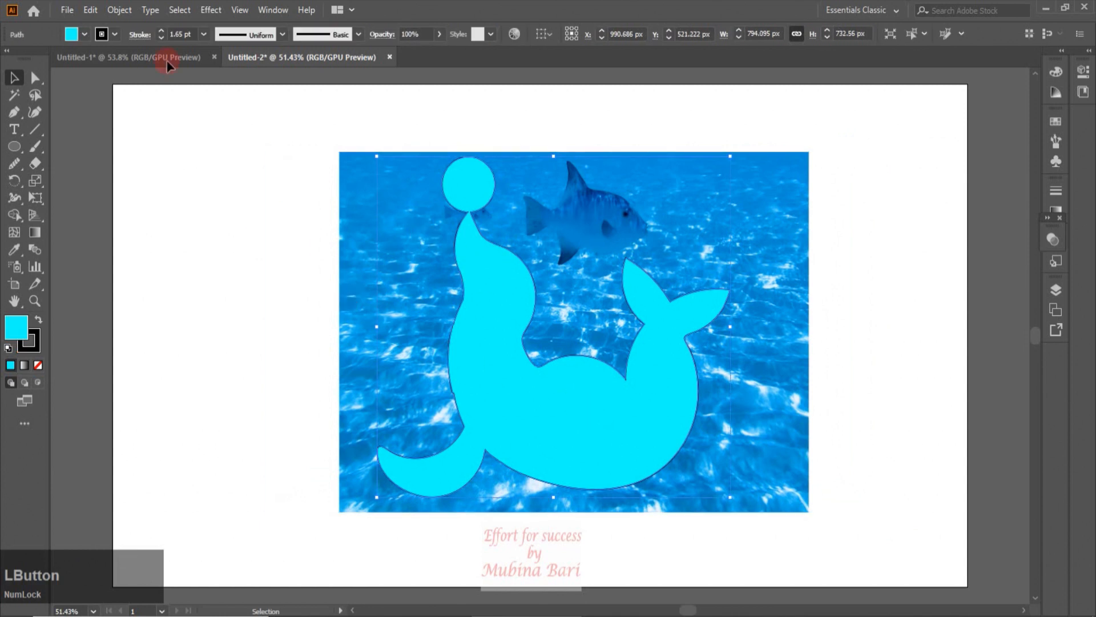
click(85, 35)
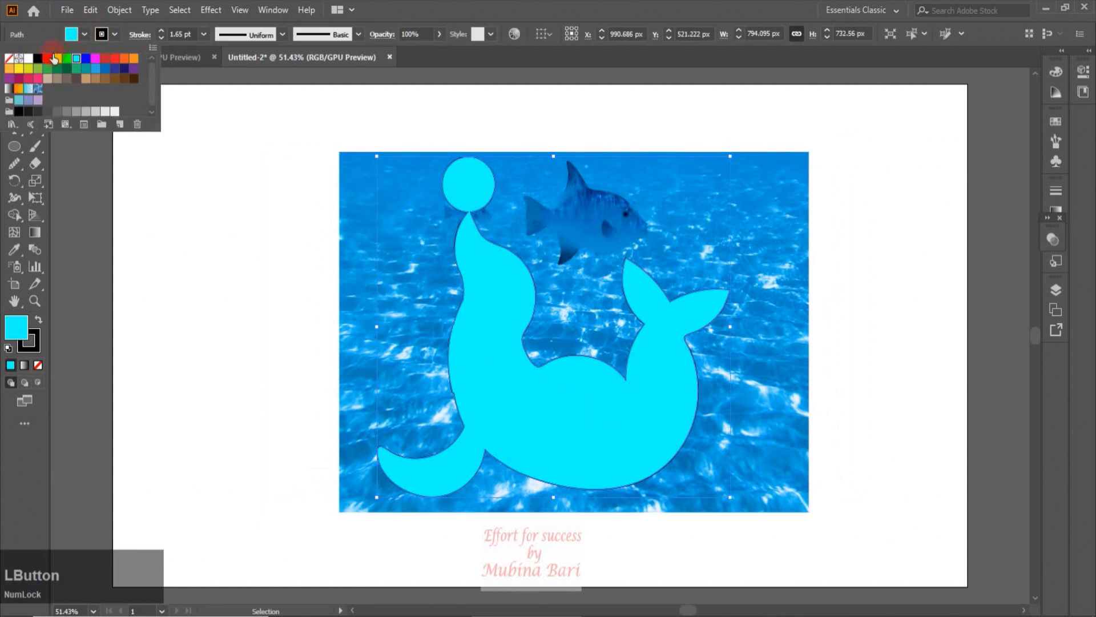
click(10, 59)
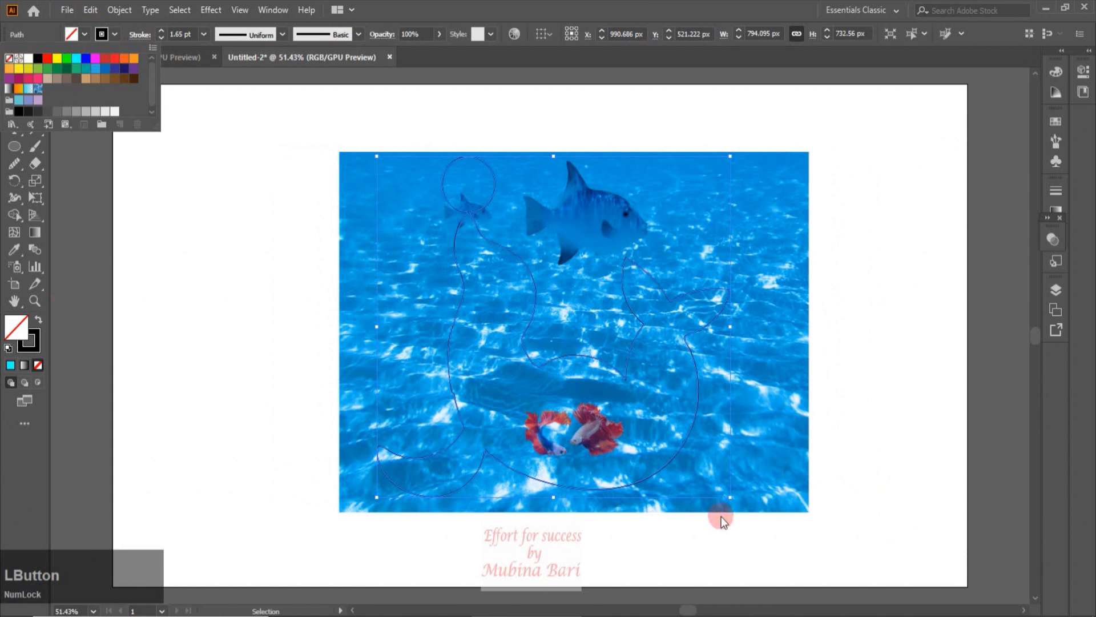
Stretch the underwater image to about 1409 by 853 px so it extends past the dolphin outline, and deselect it
click(759, 475)
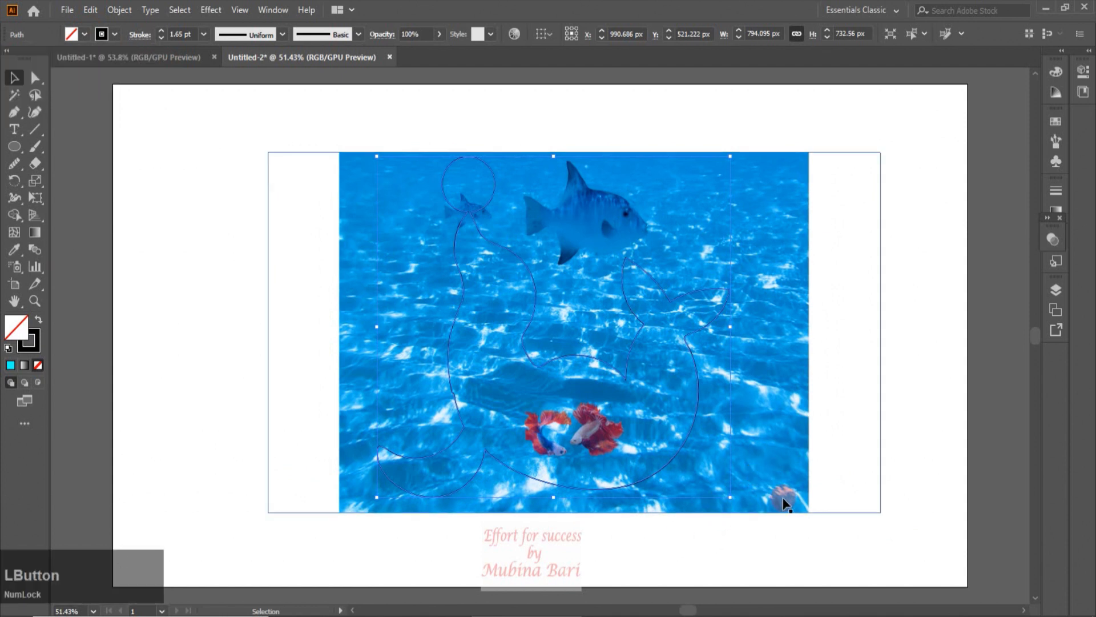
click(882, 512)
drag(881, 512, 903, 531)
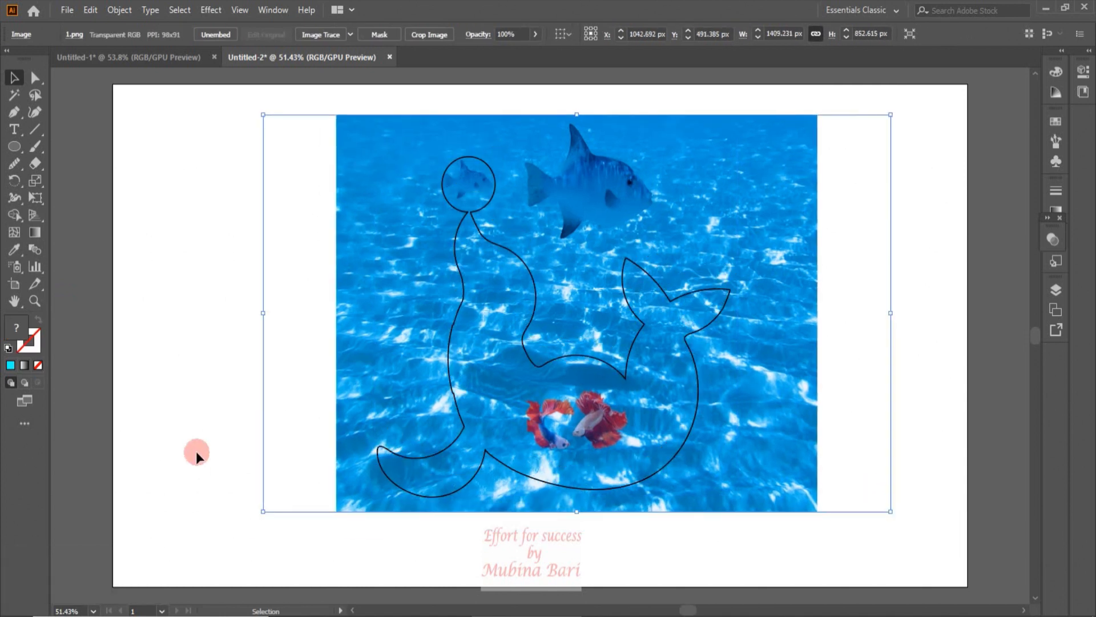
click(196, 452)
click(353, 520)
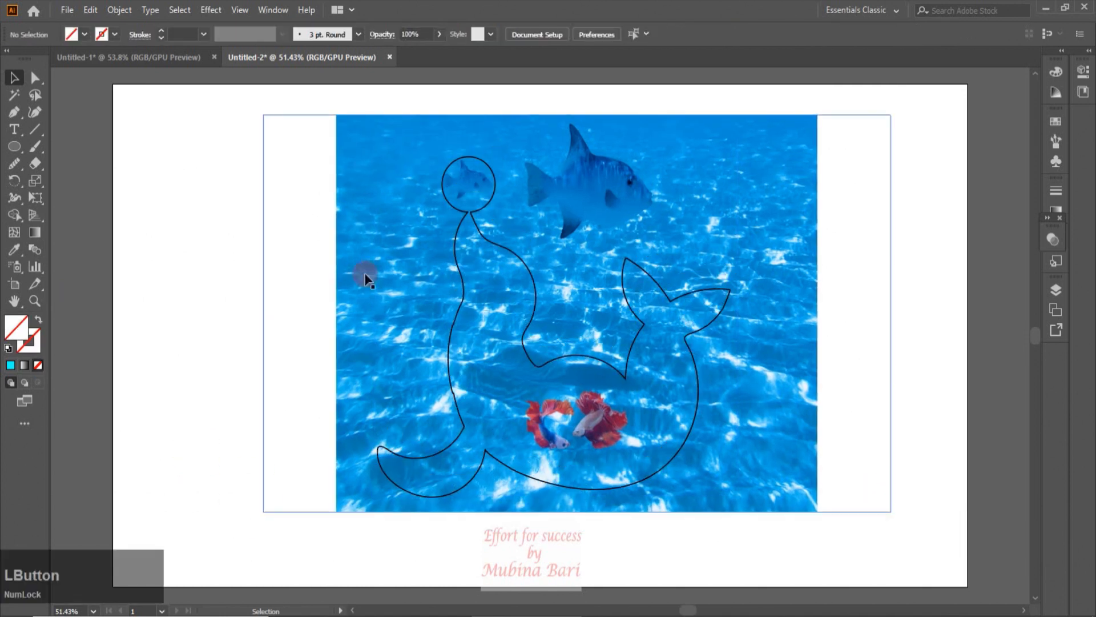
Make a clipping mask from the underwater image and the dolphin outline, and deselect the result
click(409, 288)
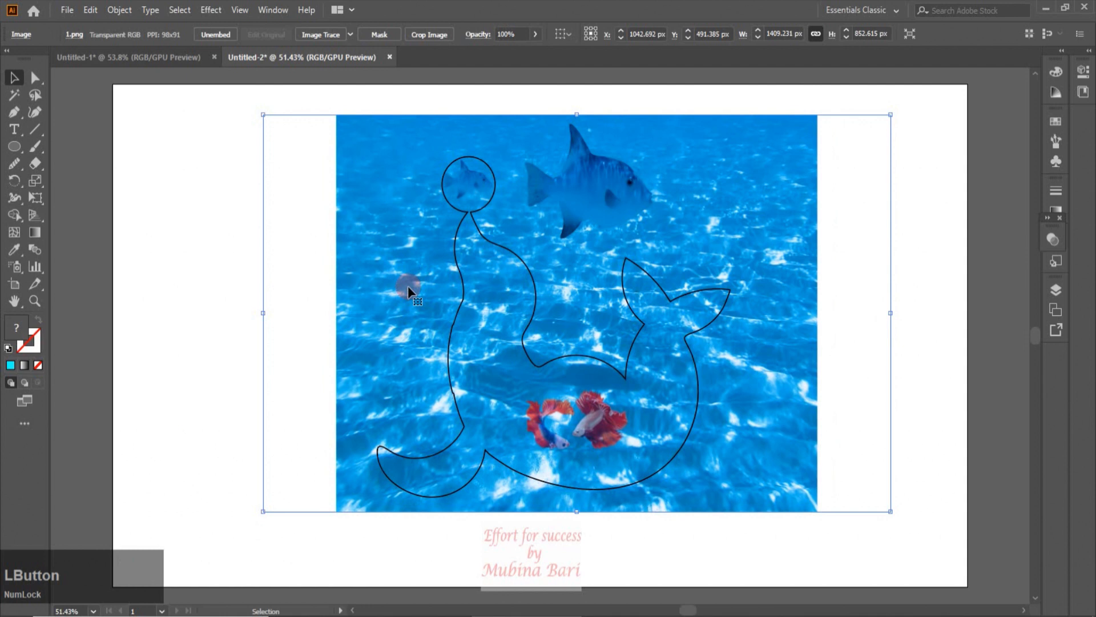
shift+click(448, 358)
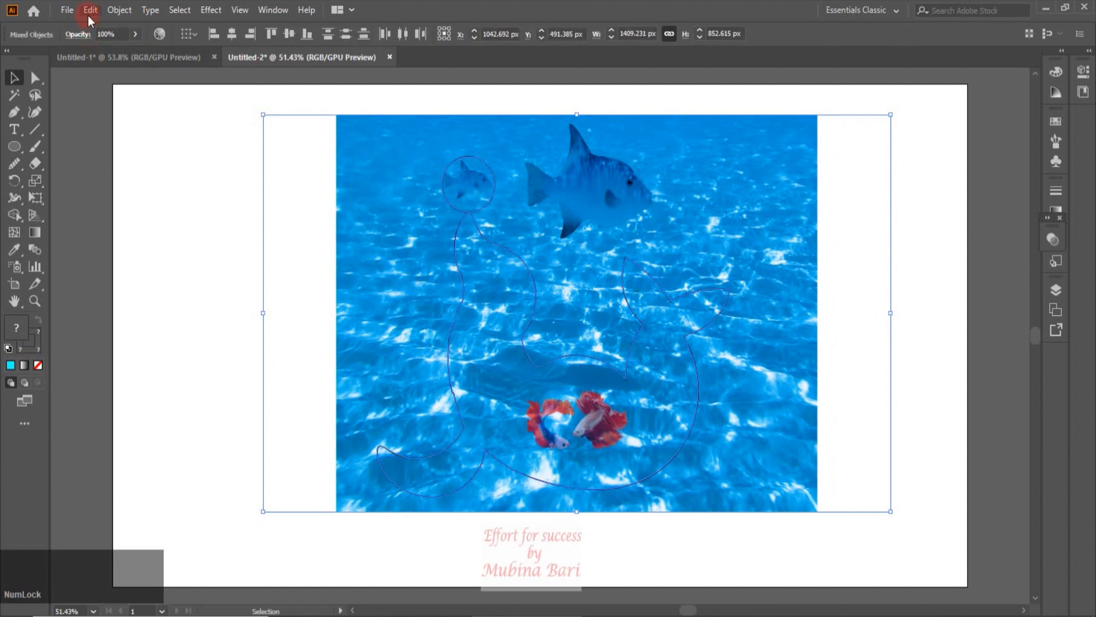
click(114, 11)
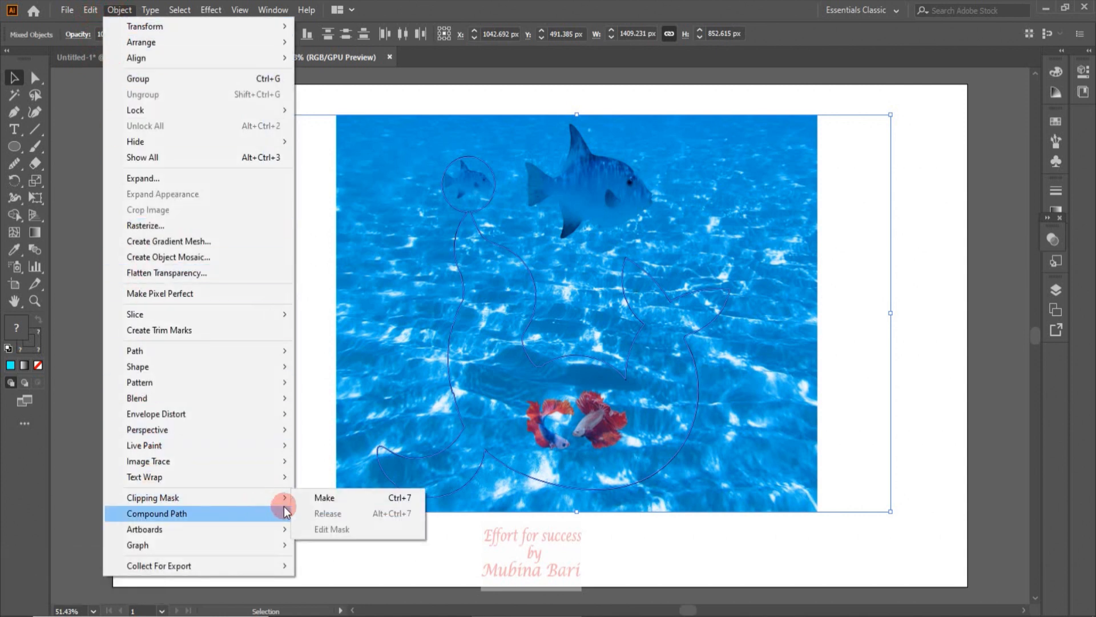
click(327, 495)
click(272, 277)
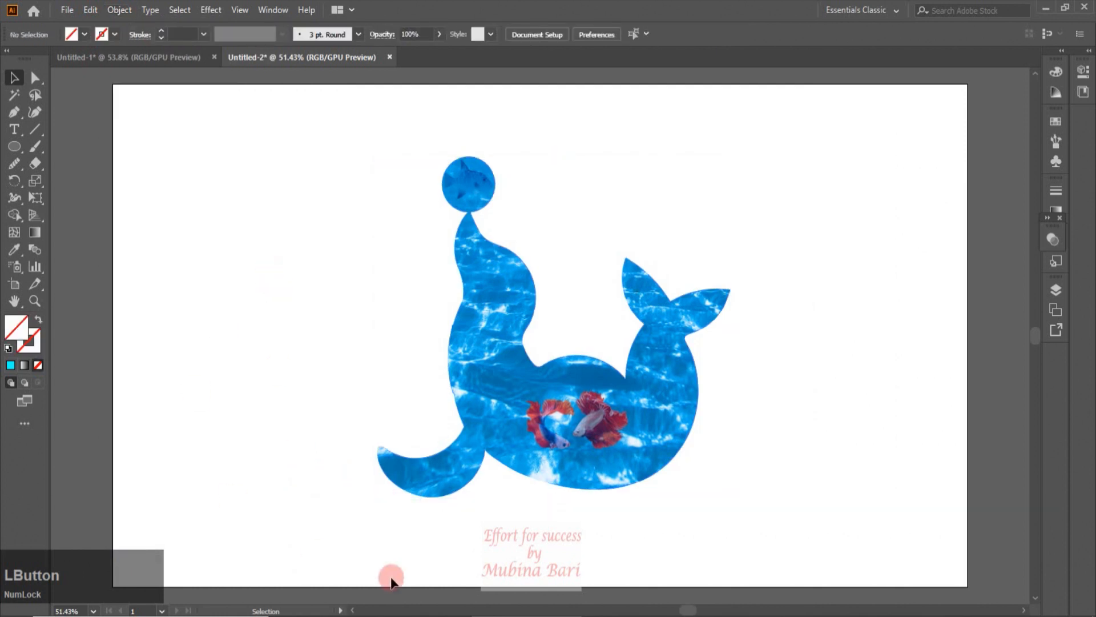